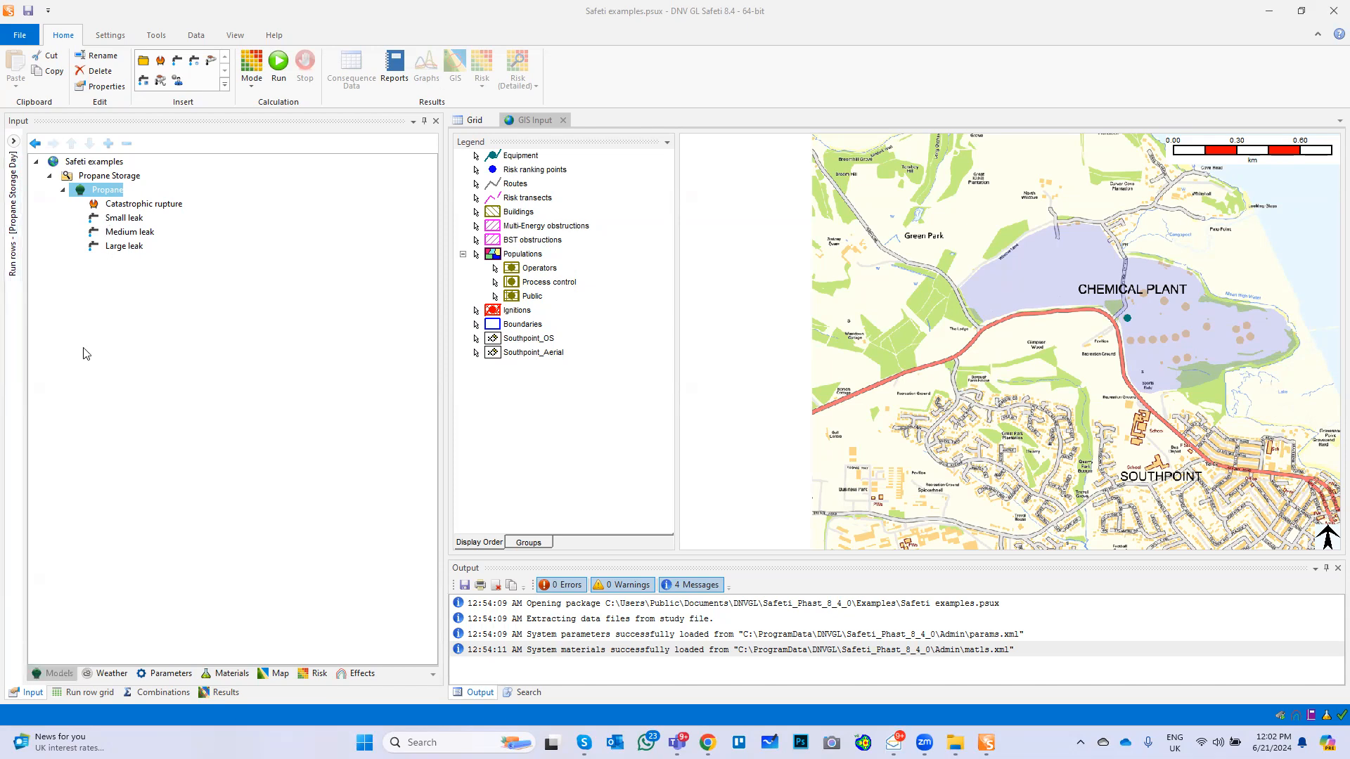
Review the study's weather, parameter, material, map and risk inputs, including the personnel vulnerabilities under the risk data
click(104, 673)
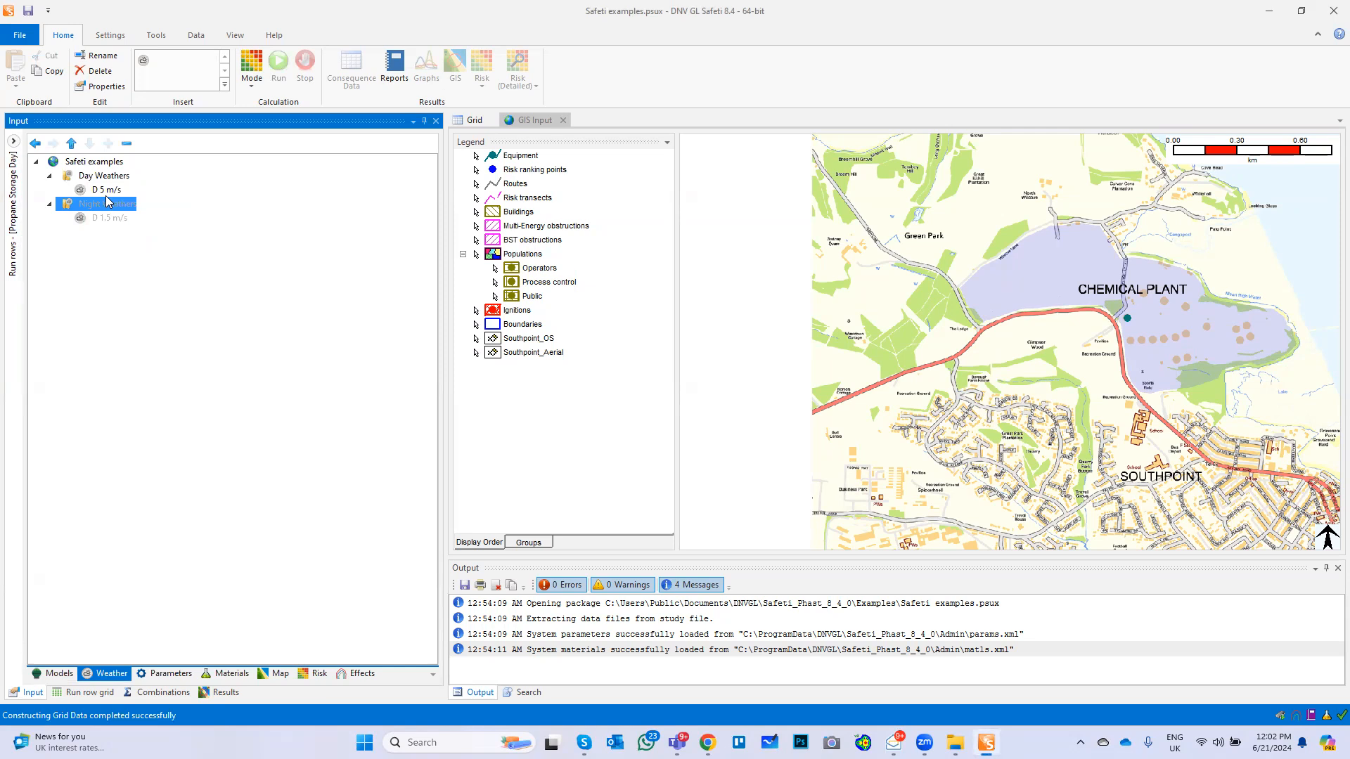
click(167, 673)
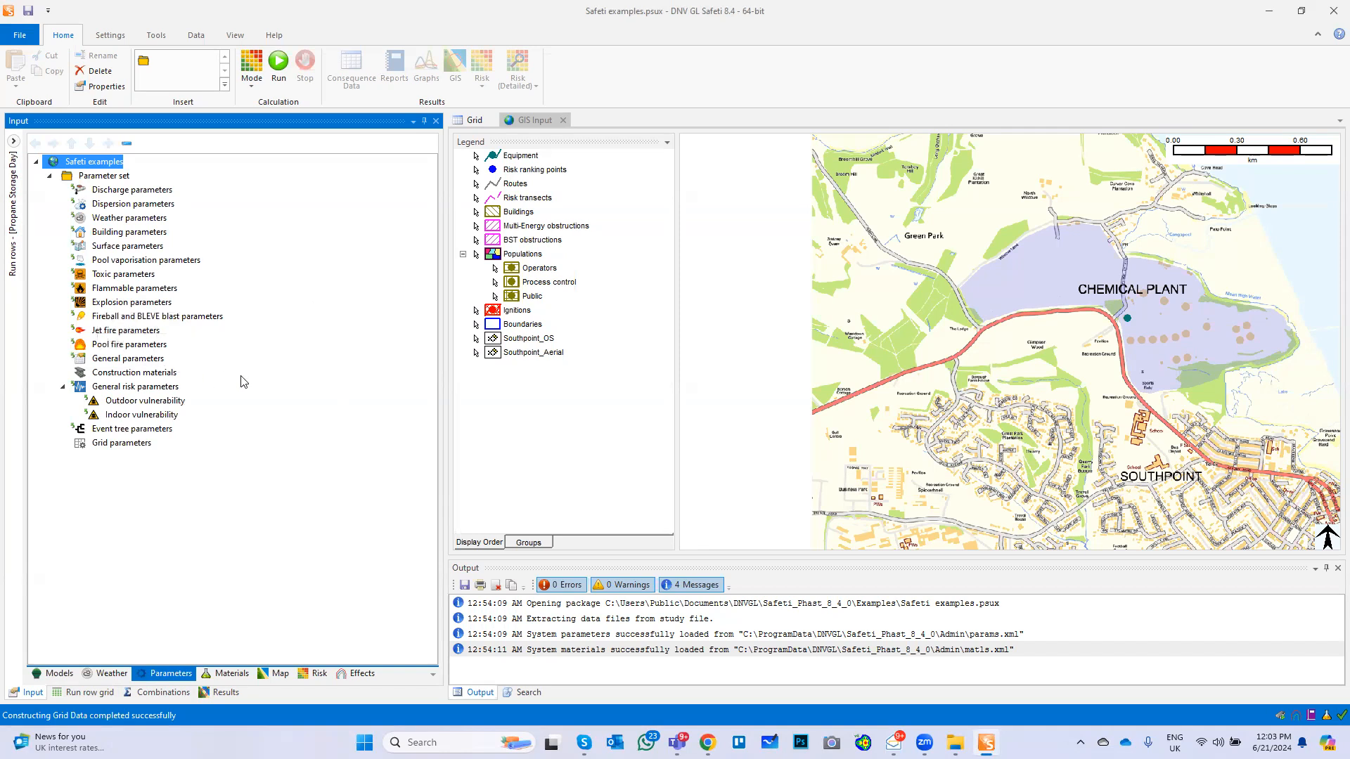
click(226, 674)
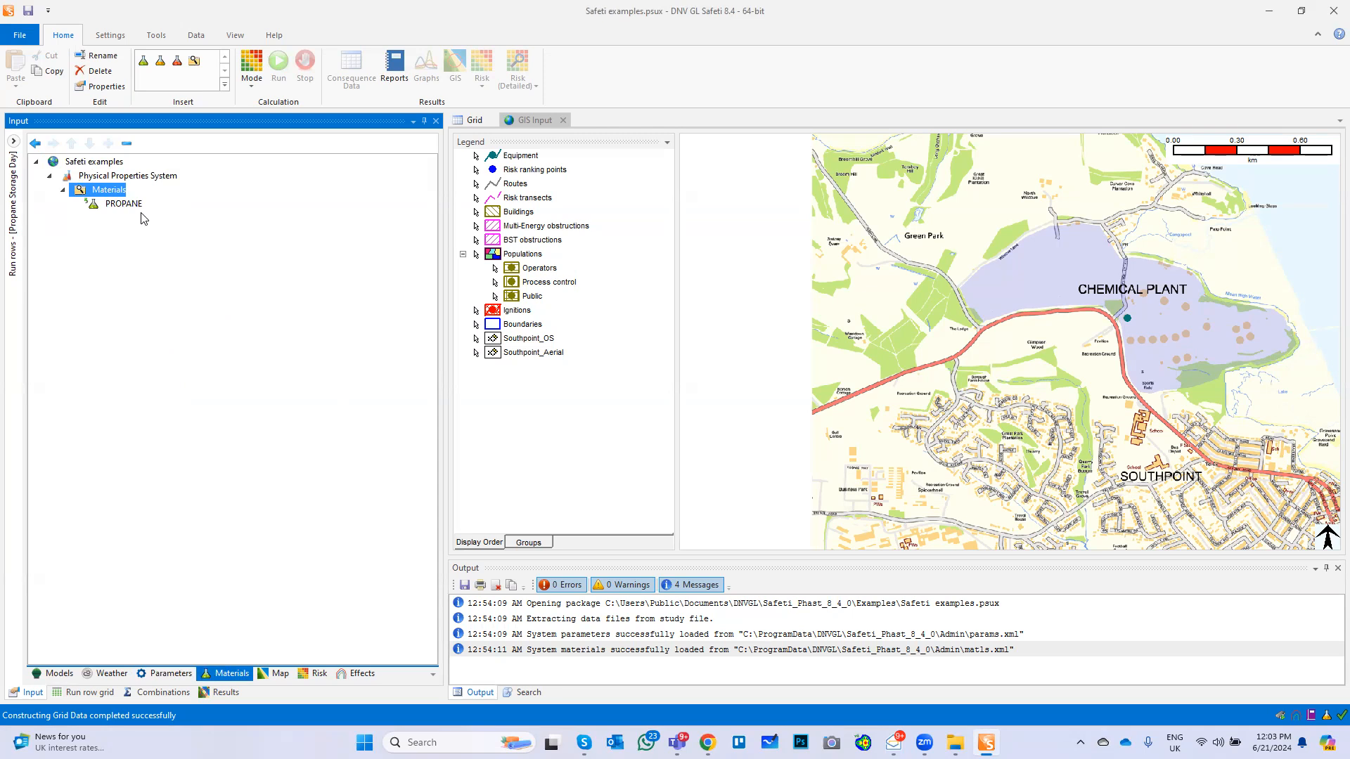
click(274, 677)
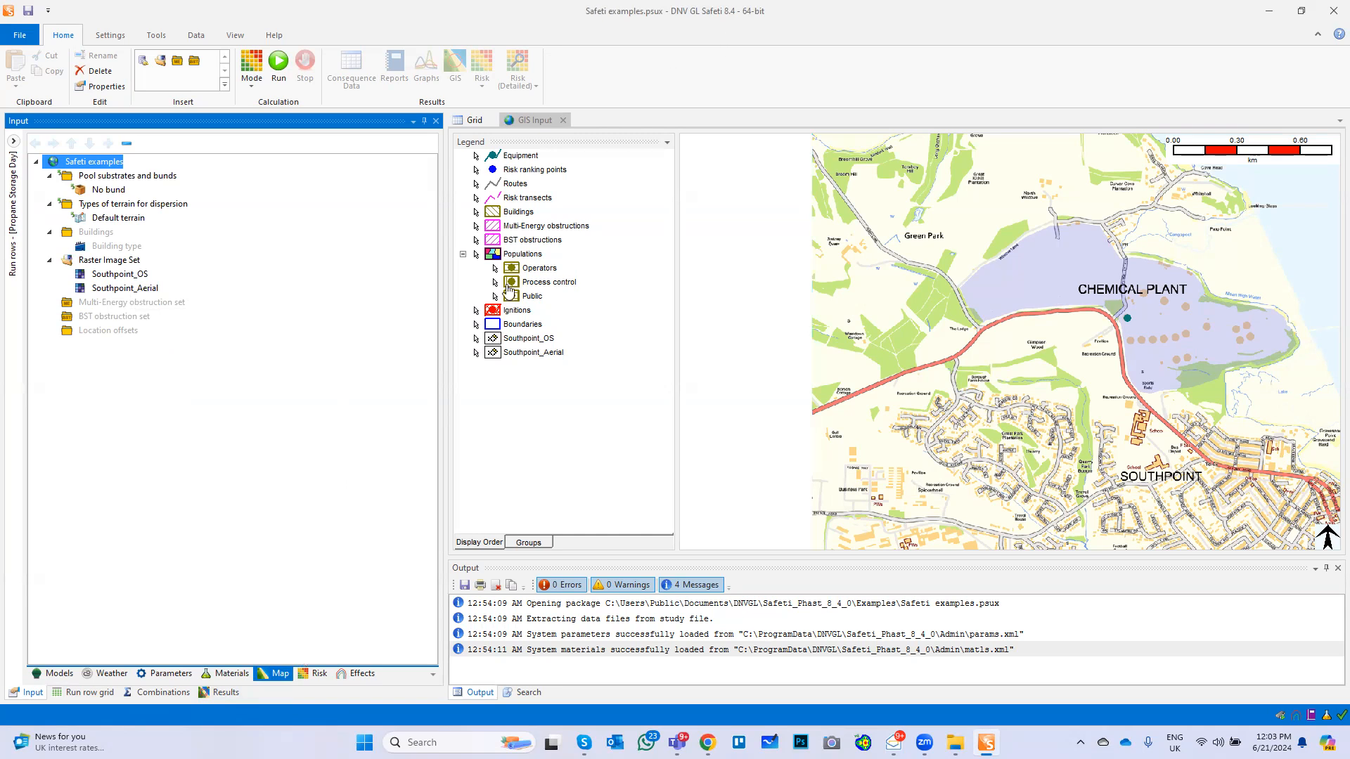
click(318, 668)
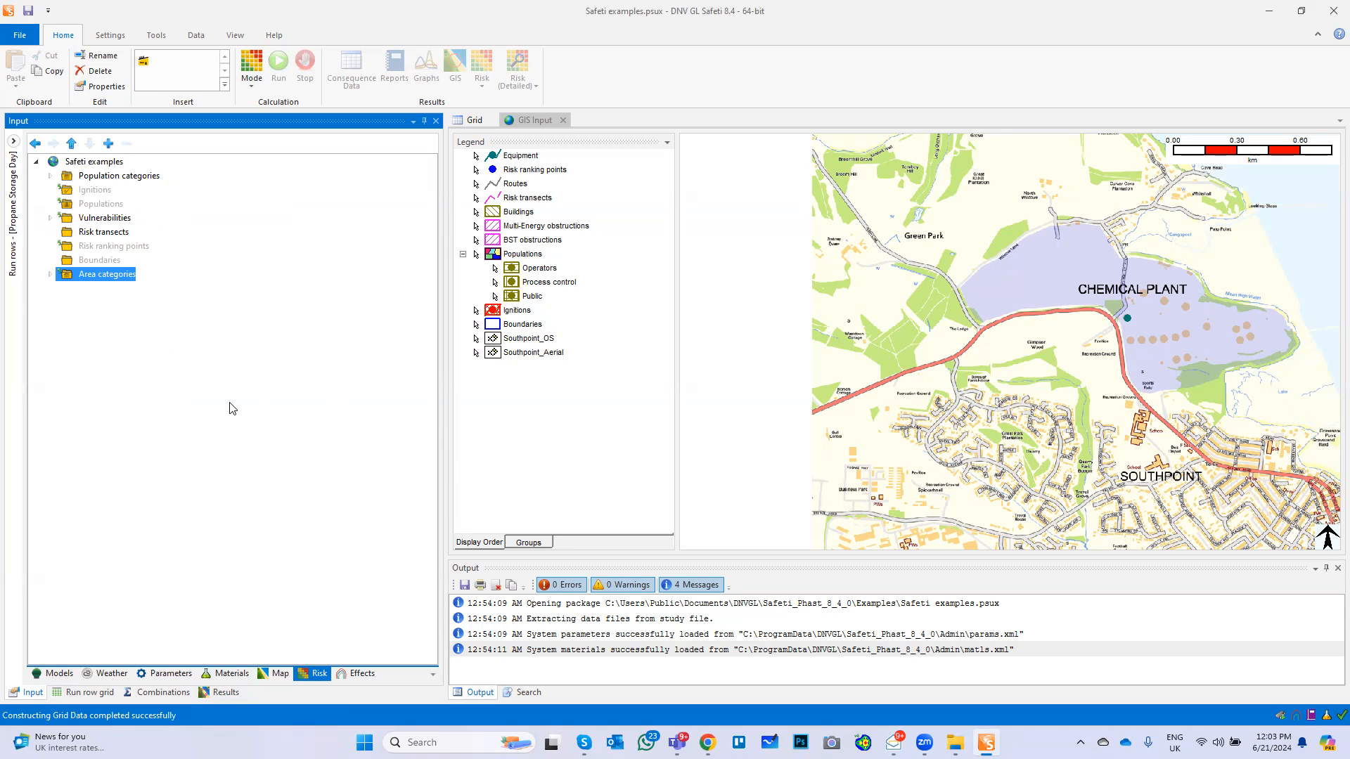
click(51, 219)
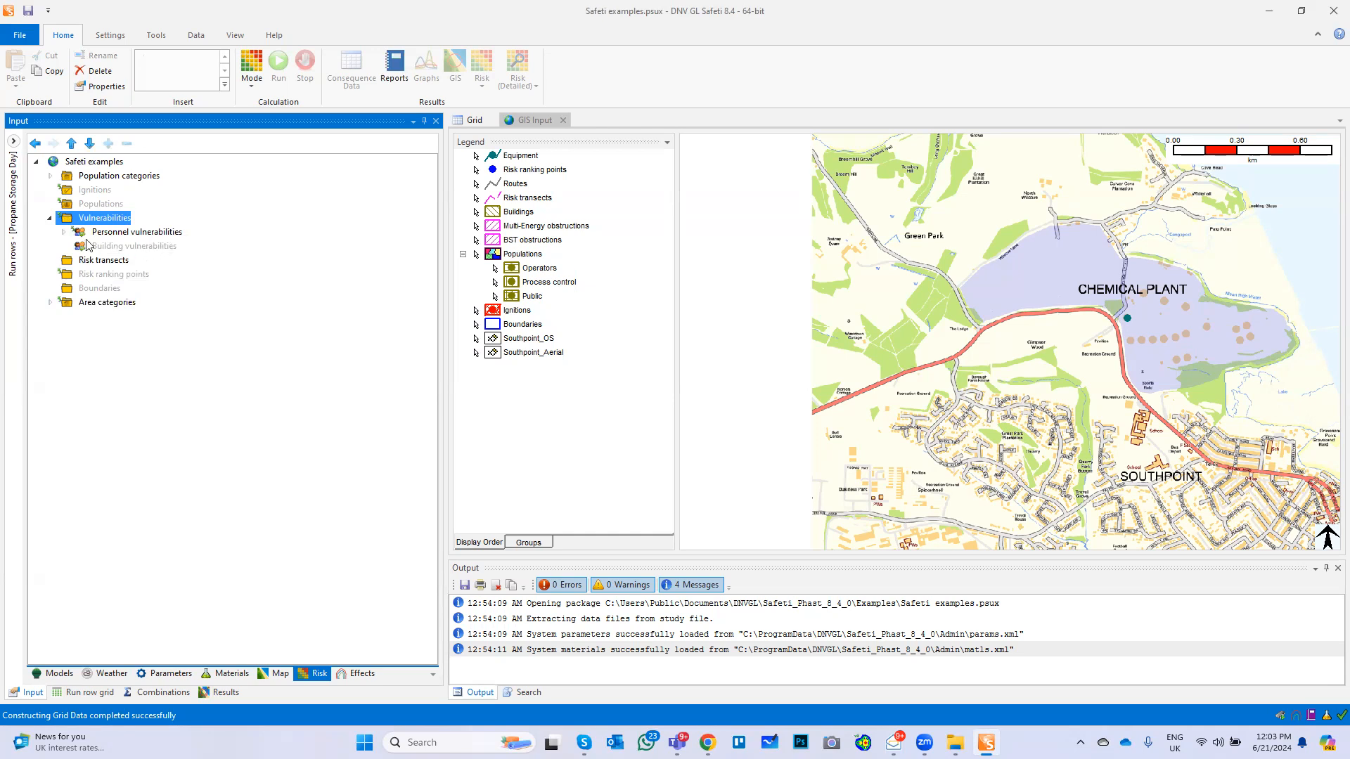
click(64, 234)
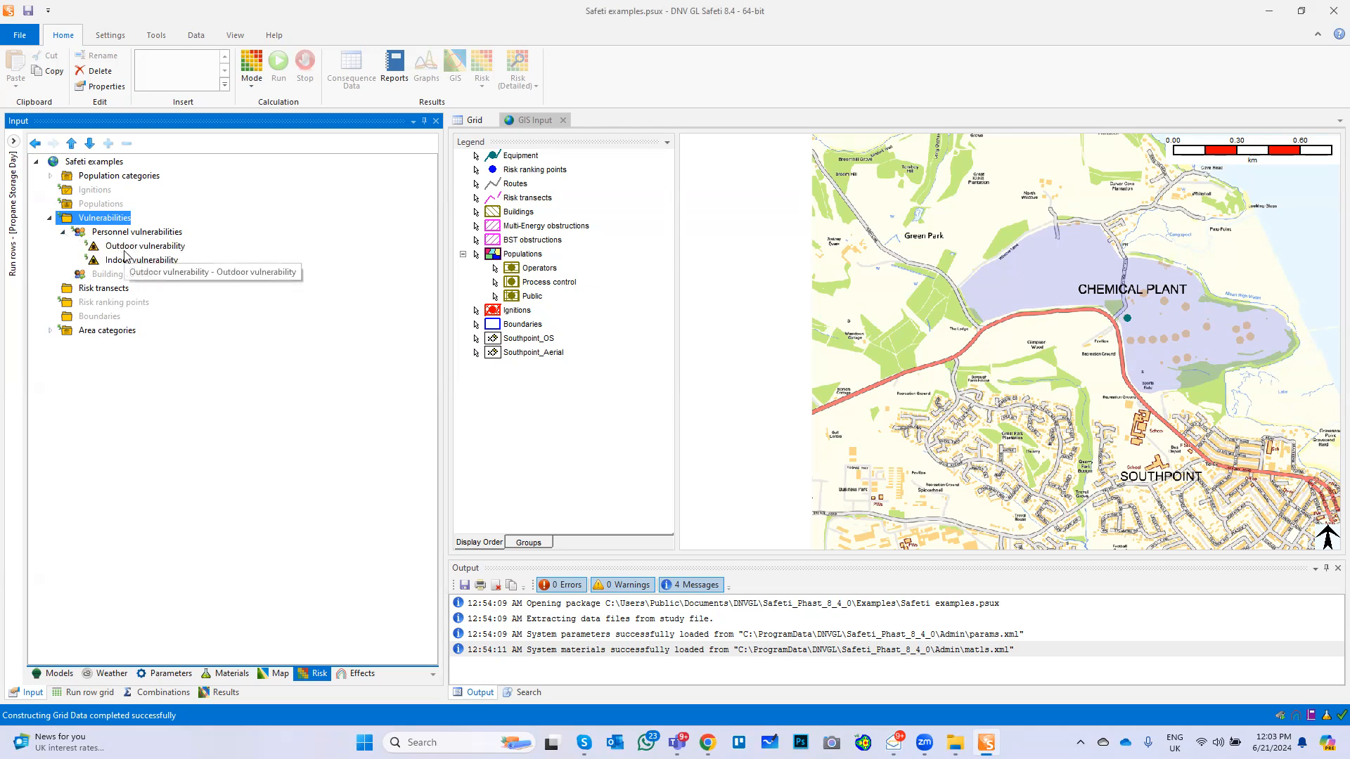
Insert an ignition point and place it on the map just west of the school beside the main road
click(89, 191)
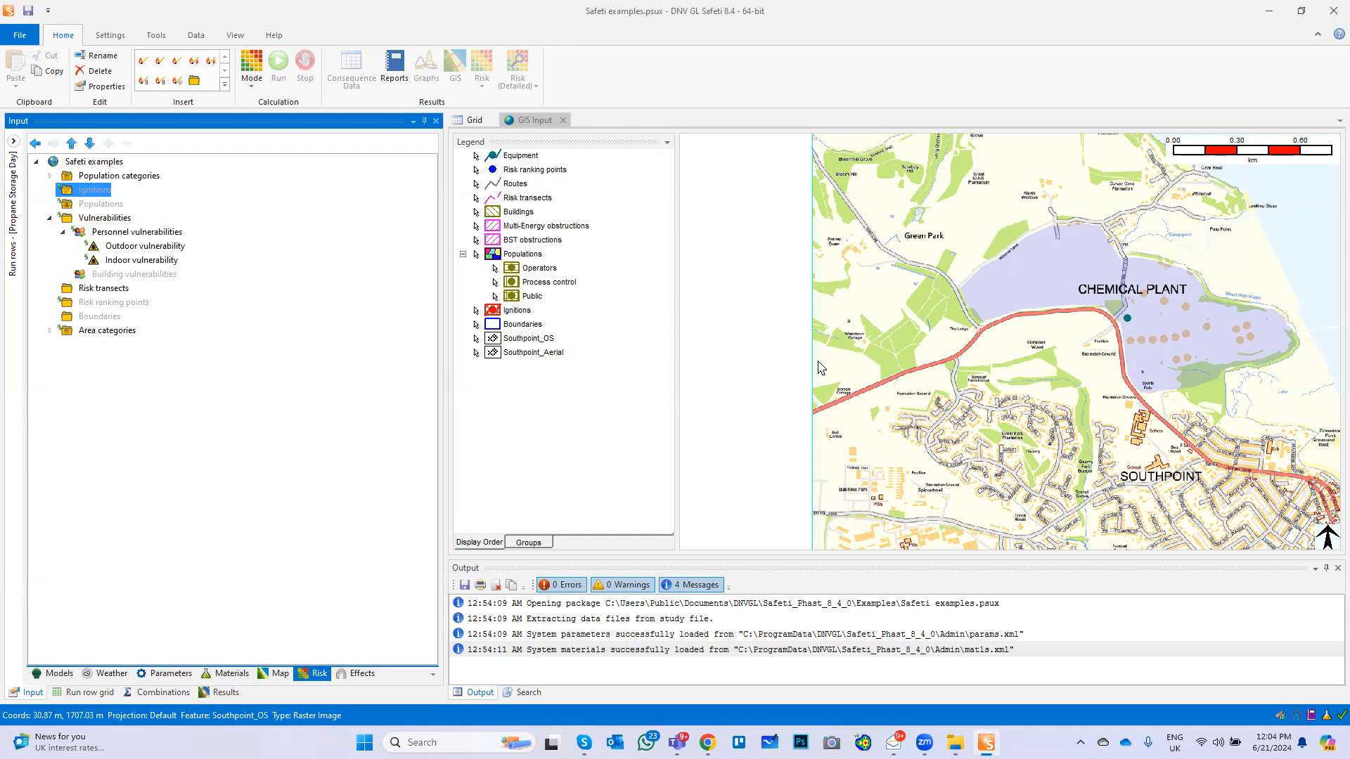
right_click(88, 192)
mouse_move(137, 268)
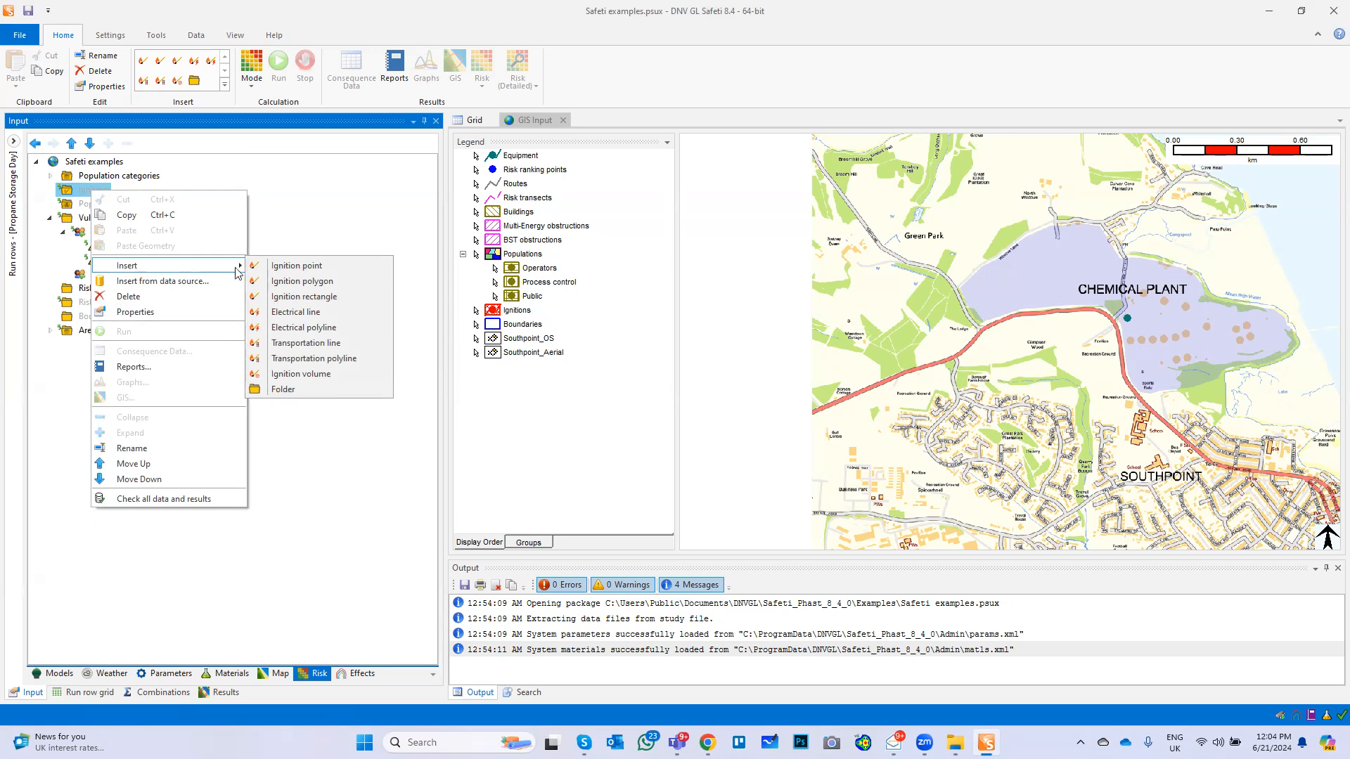
click(292, 272)
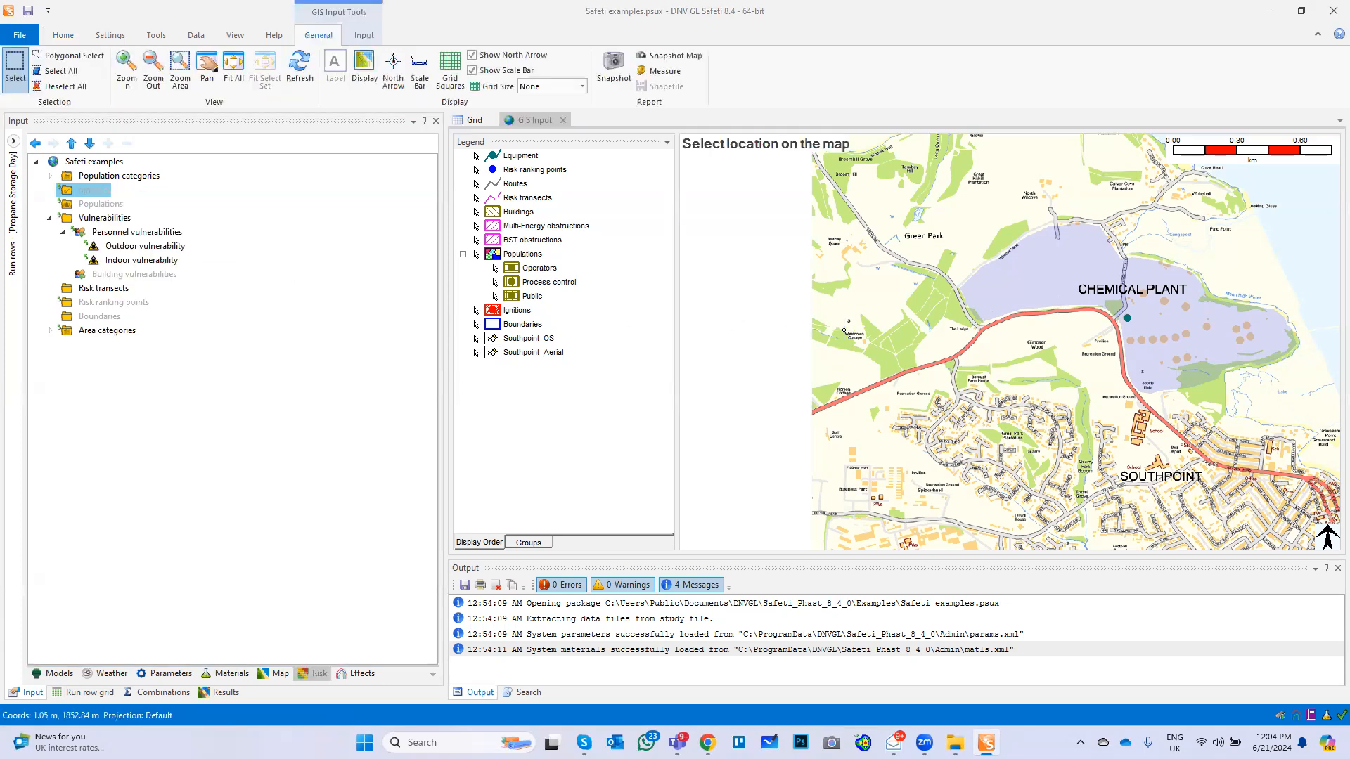
scroll(1017, 436, up, 1)
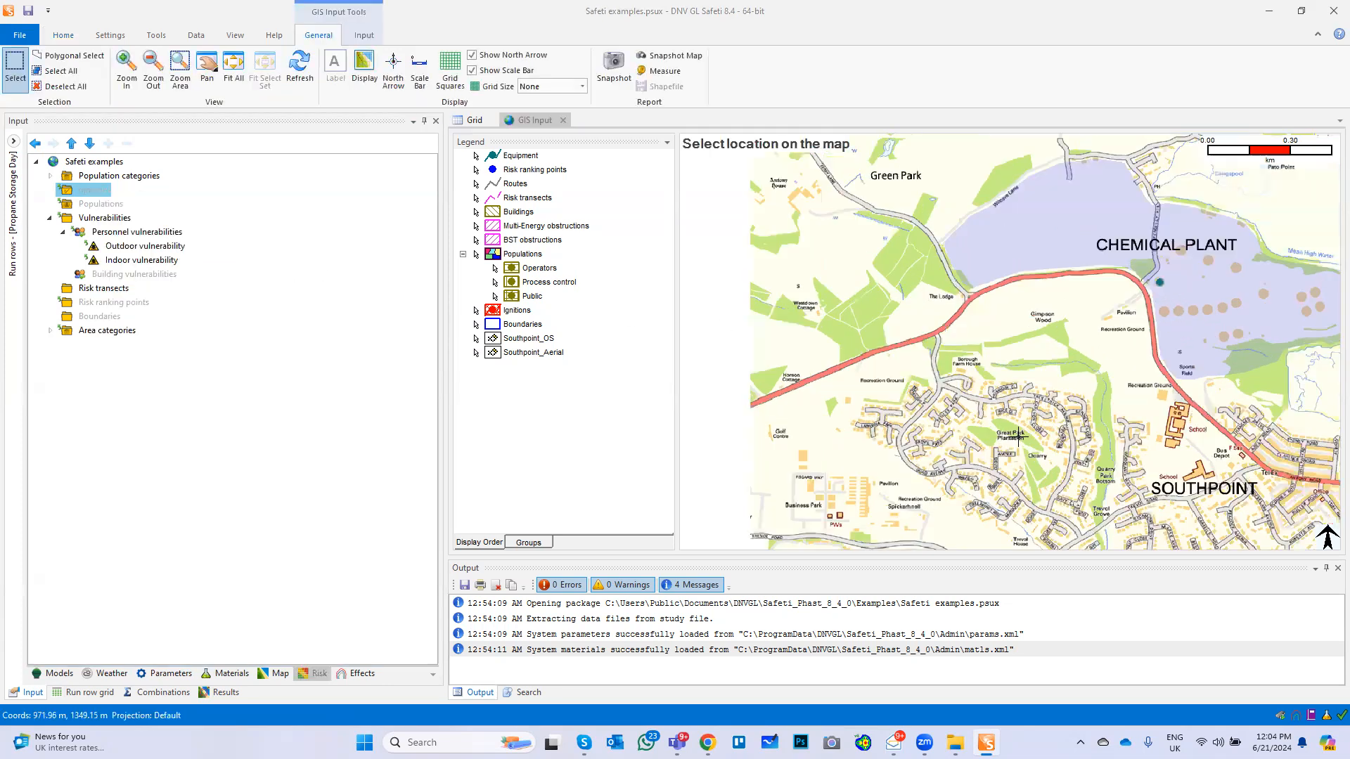
scroll(1018, 437, up, 1)
scroll(1018, 437, up, 1)
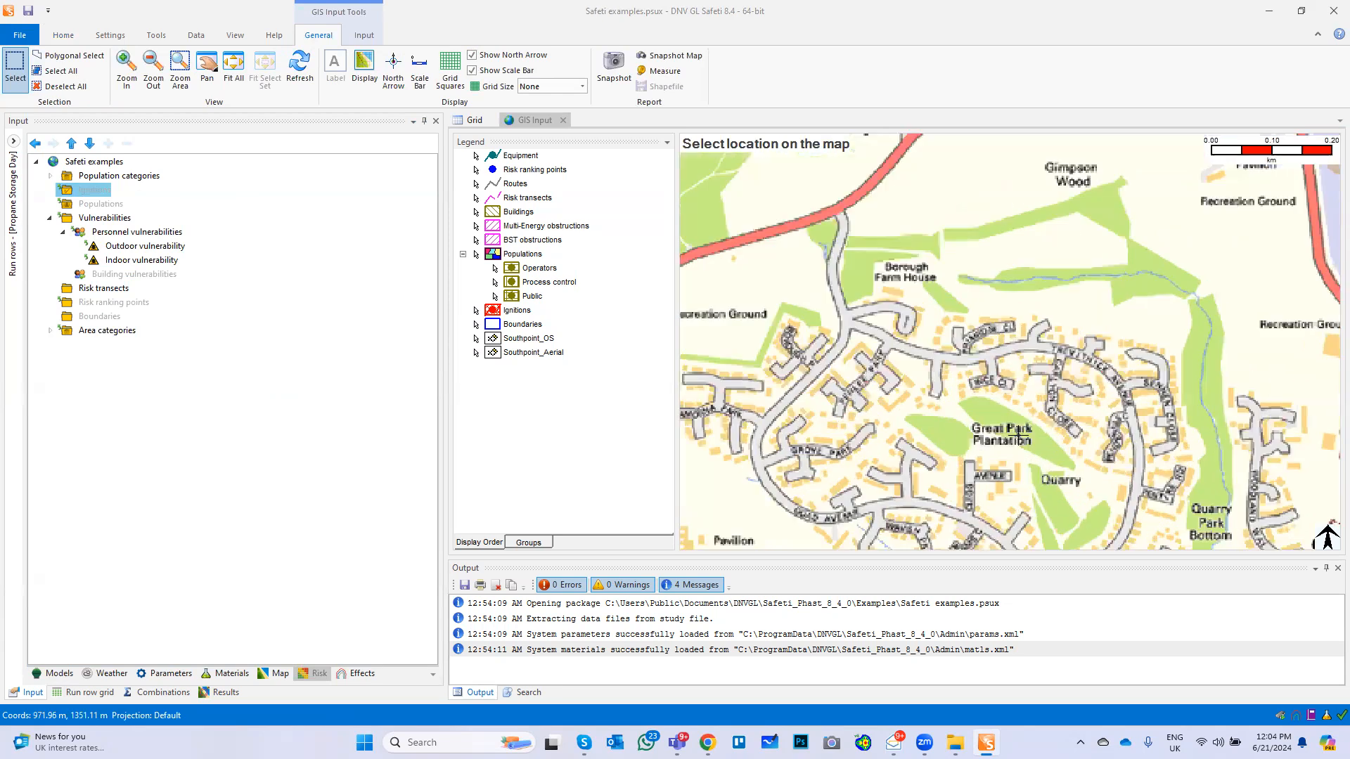
scroll(1018, 437, down, 1)
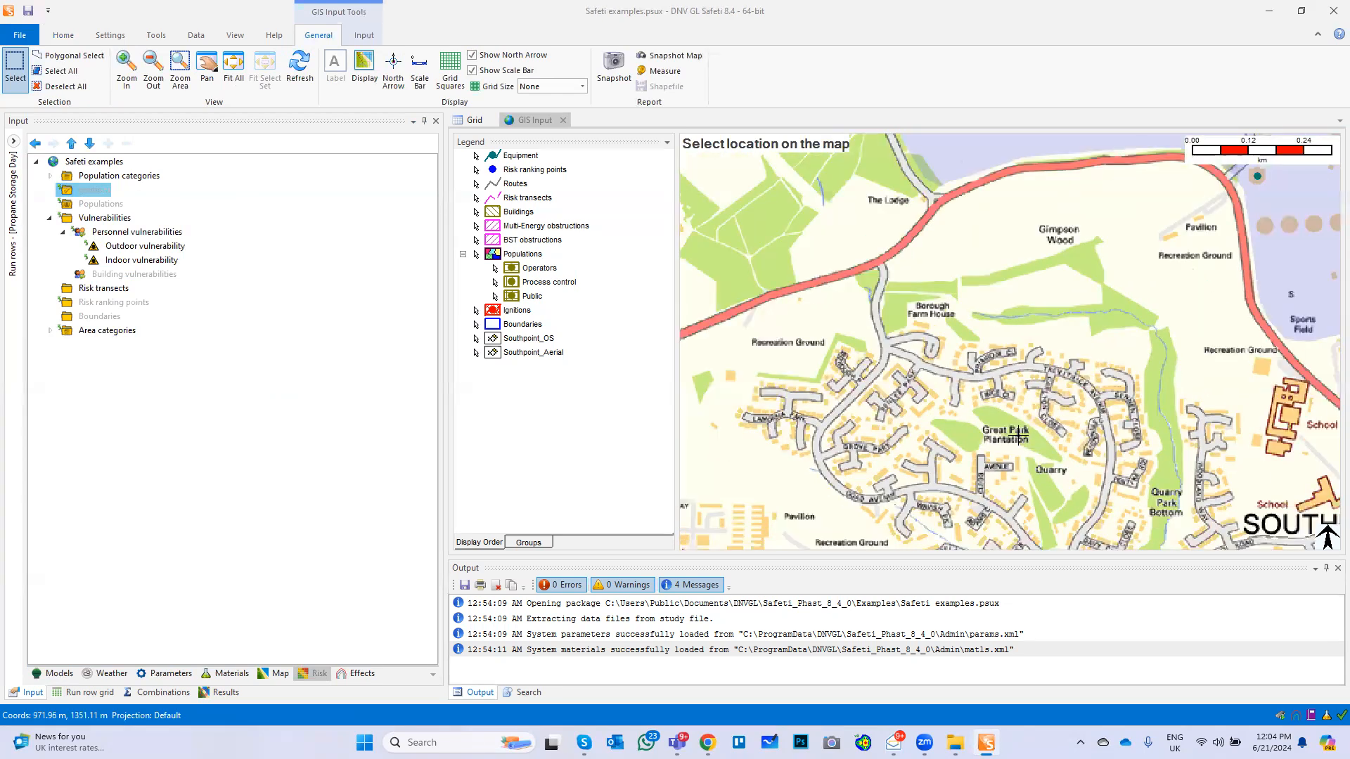
scroll(1018, 437, down, 1)
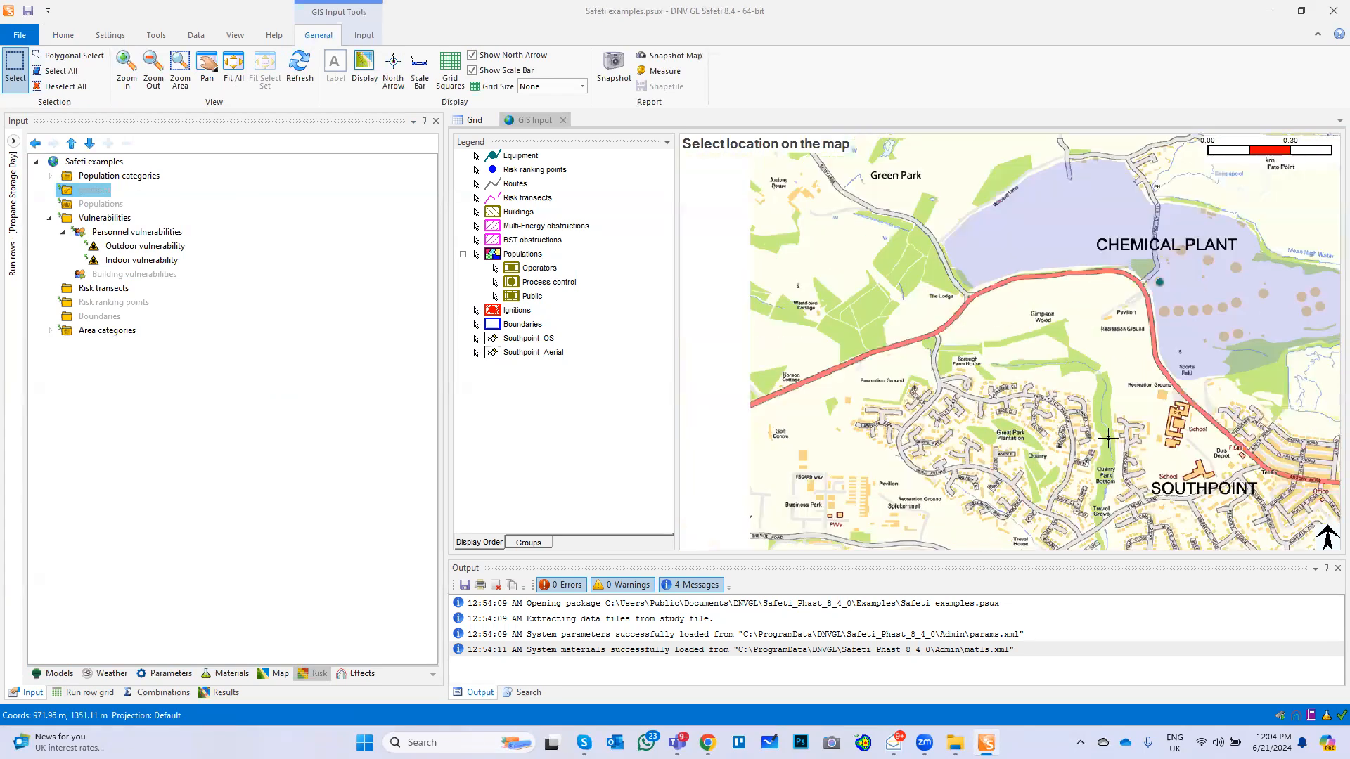
click(1151, 407)
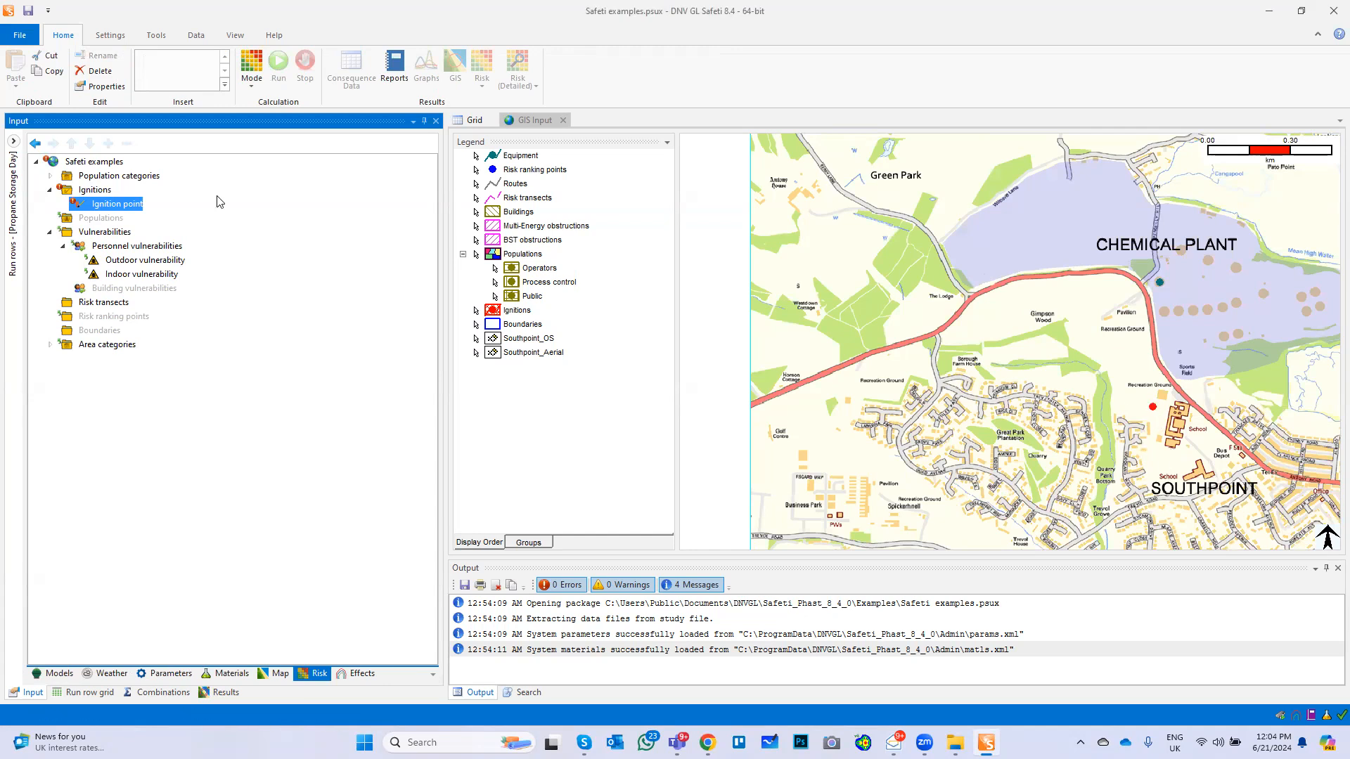
Set the ignition point's ignition probability to 0.7 and operating probability to 1, and check its geometry
double_click(116, 204)
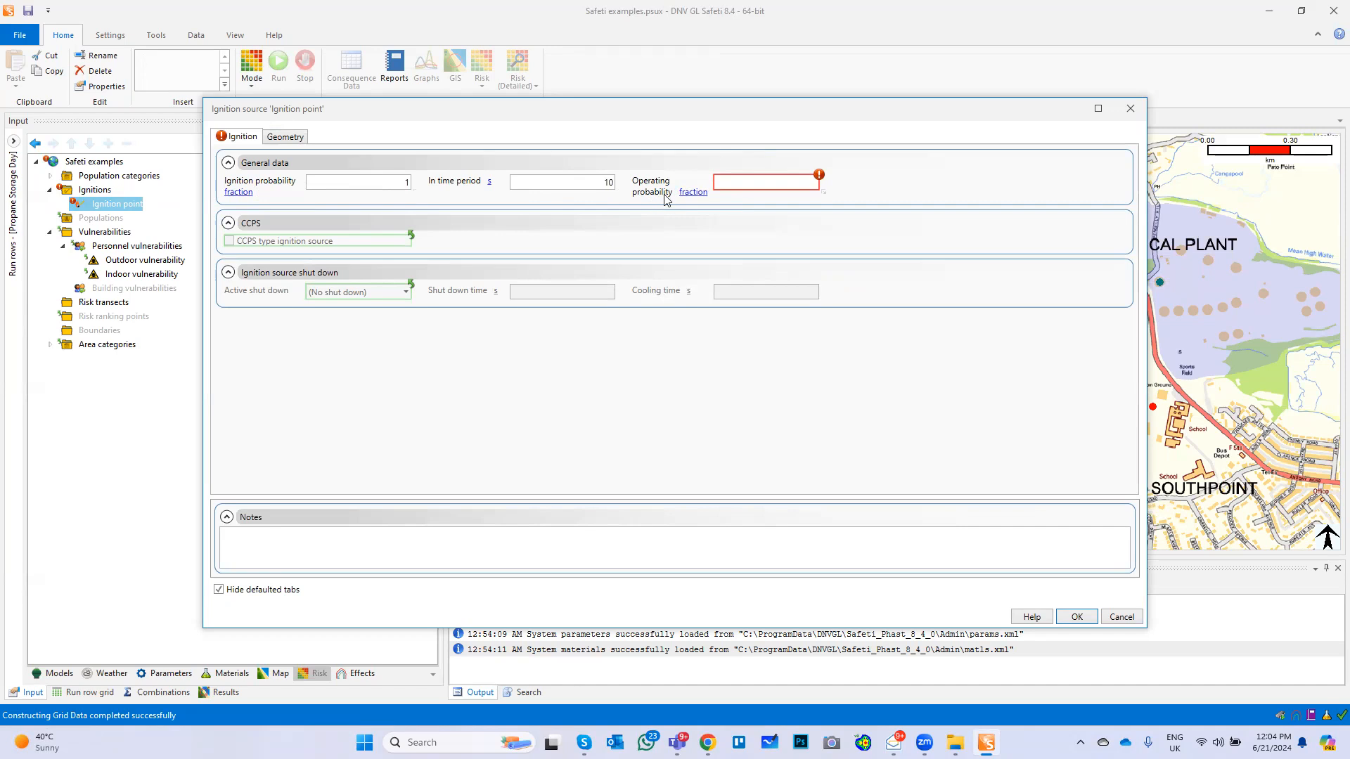
click(376, 181)
click(285, 136)
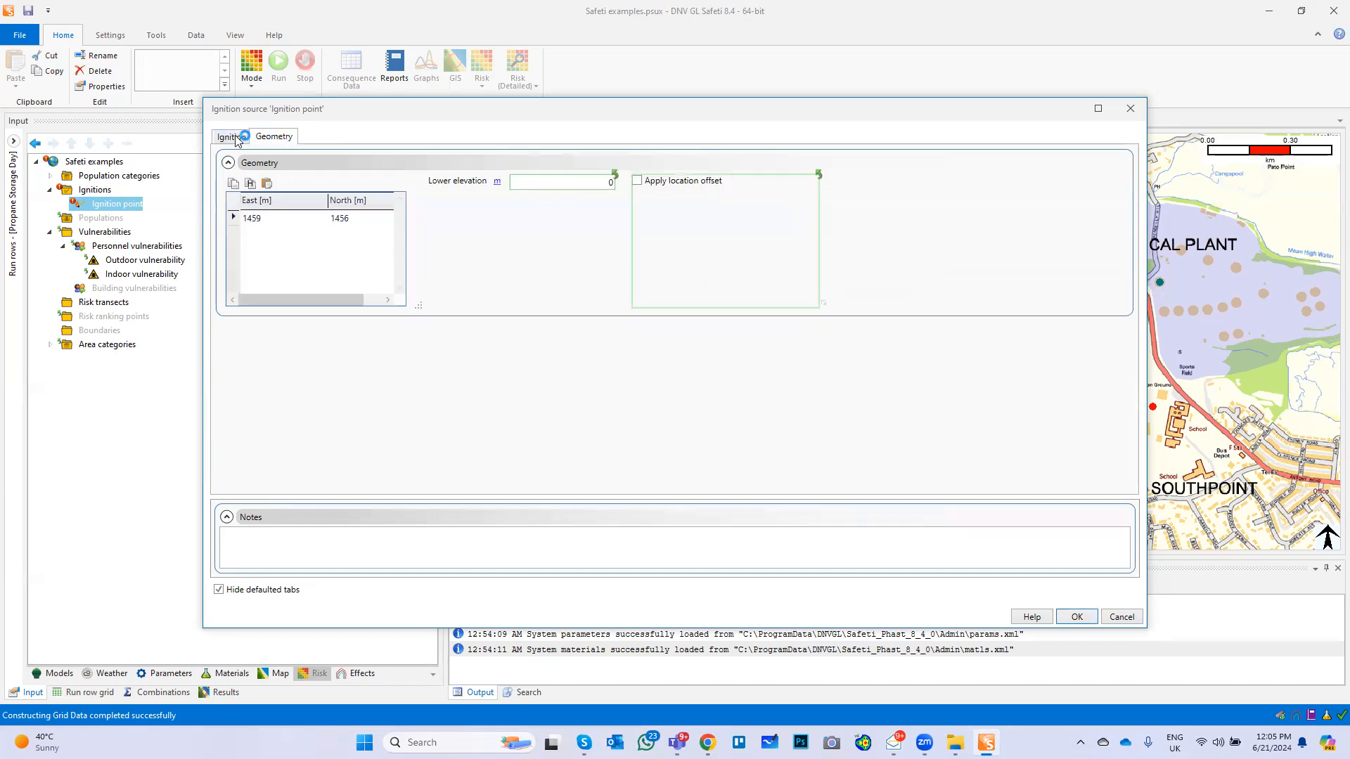
click(233, 136)
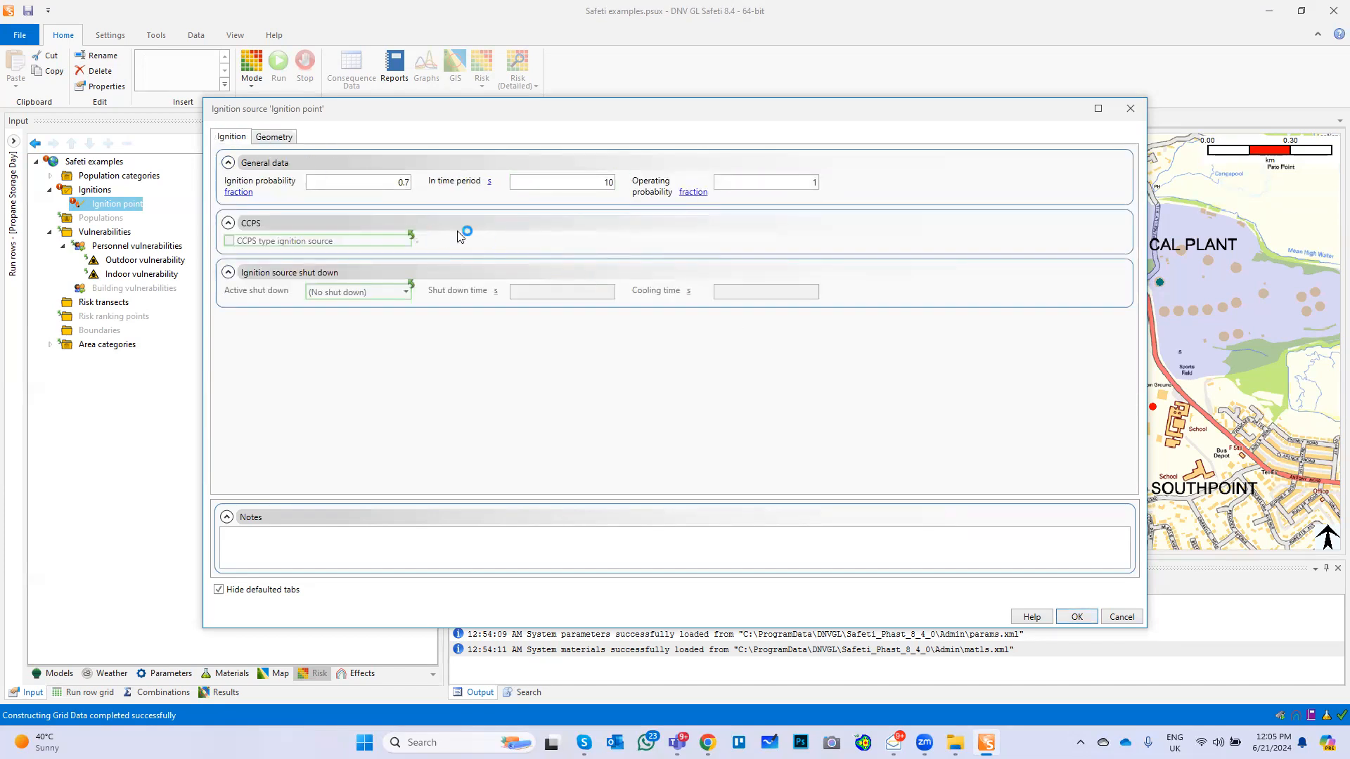
click(1076, 617)
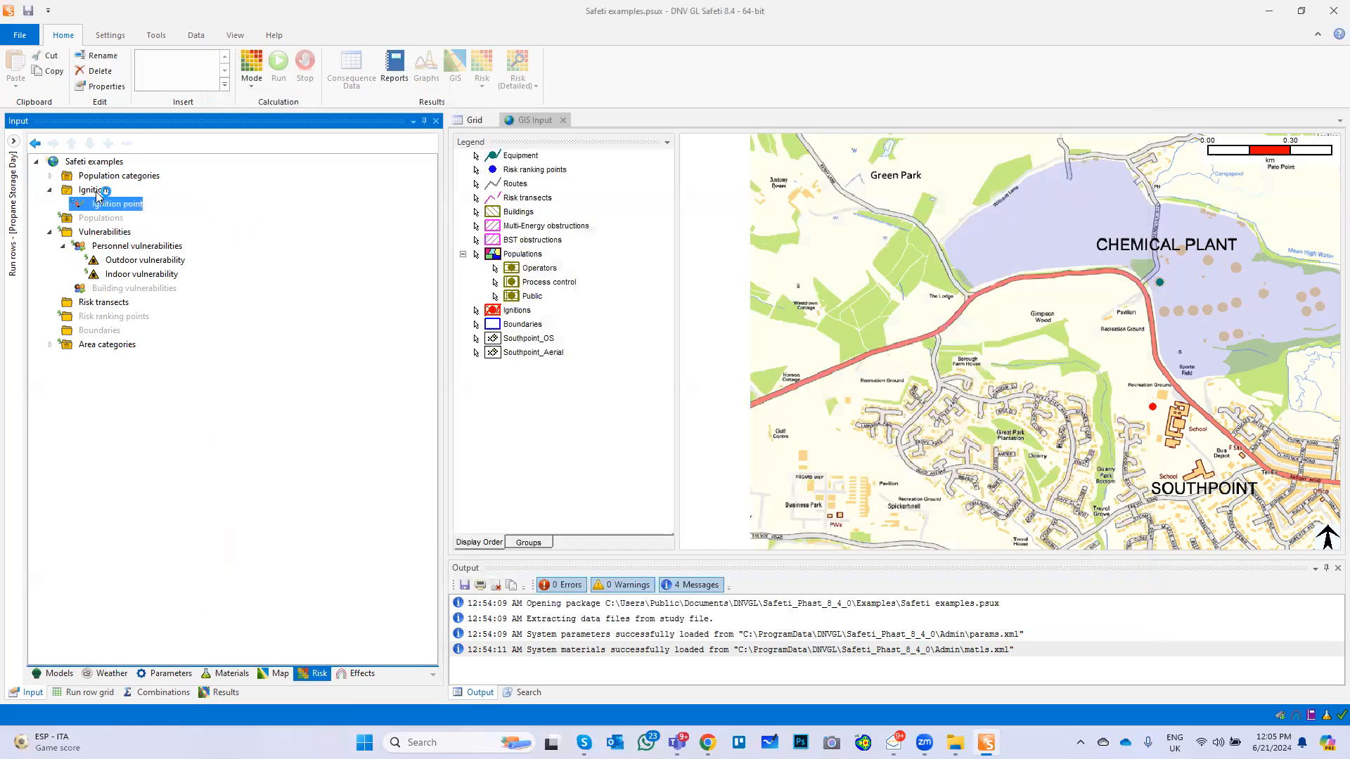
Insert a four-sided ignition polygon over the recreation ground west of the housing estate
click(95, 192)
right_click(96, 194)
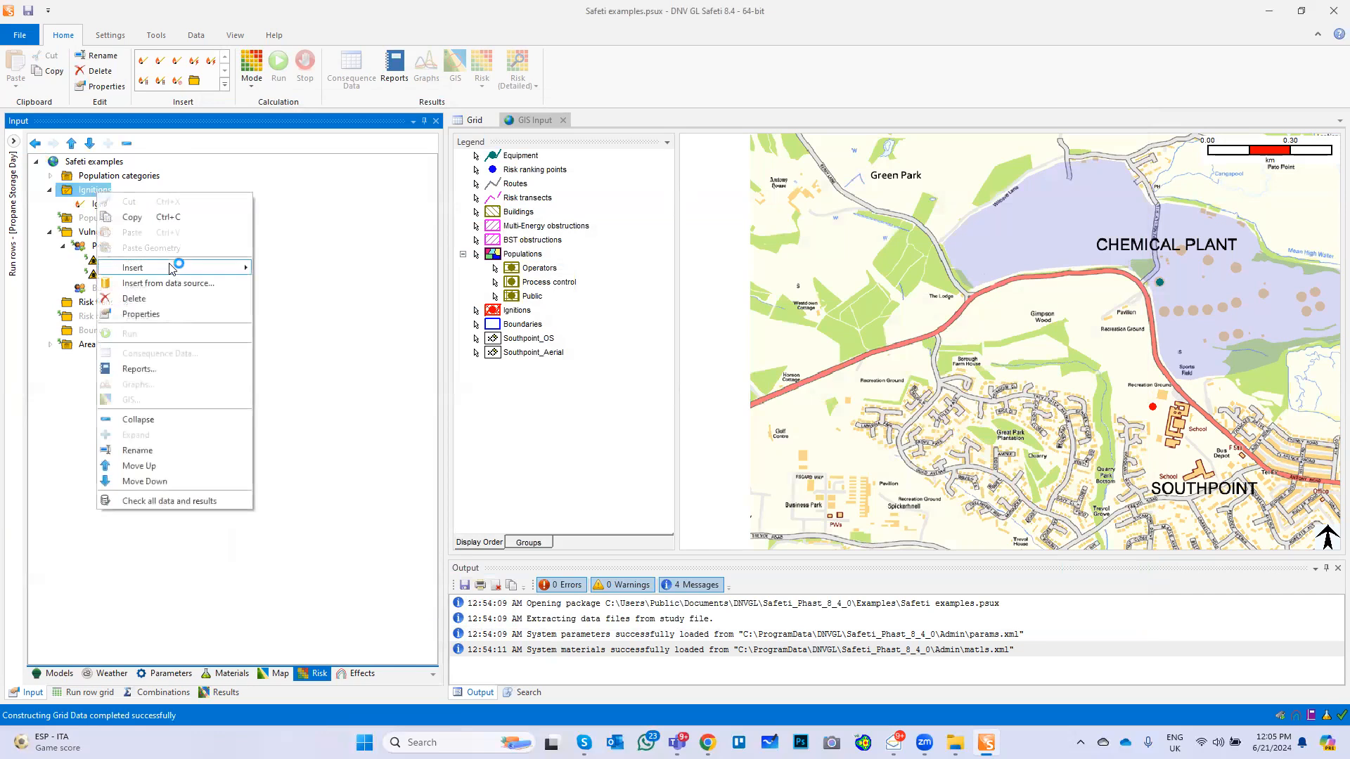
mouse_move(172, 269)
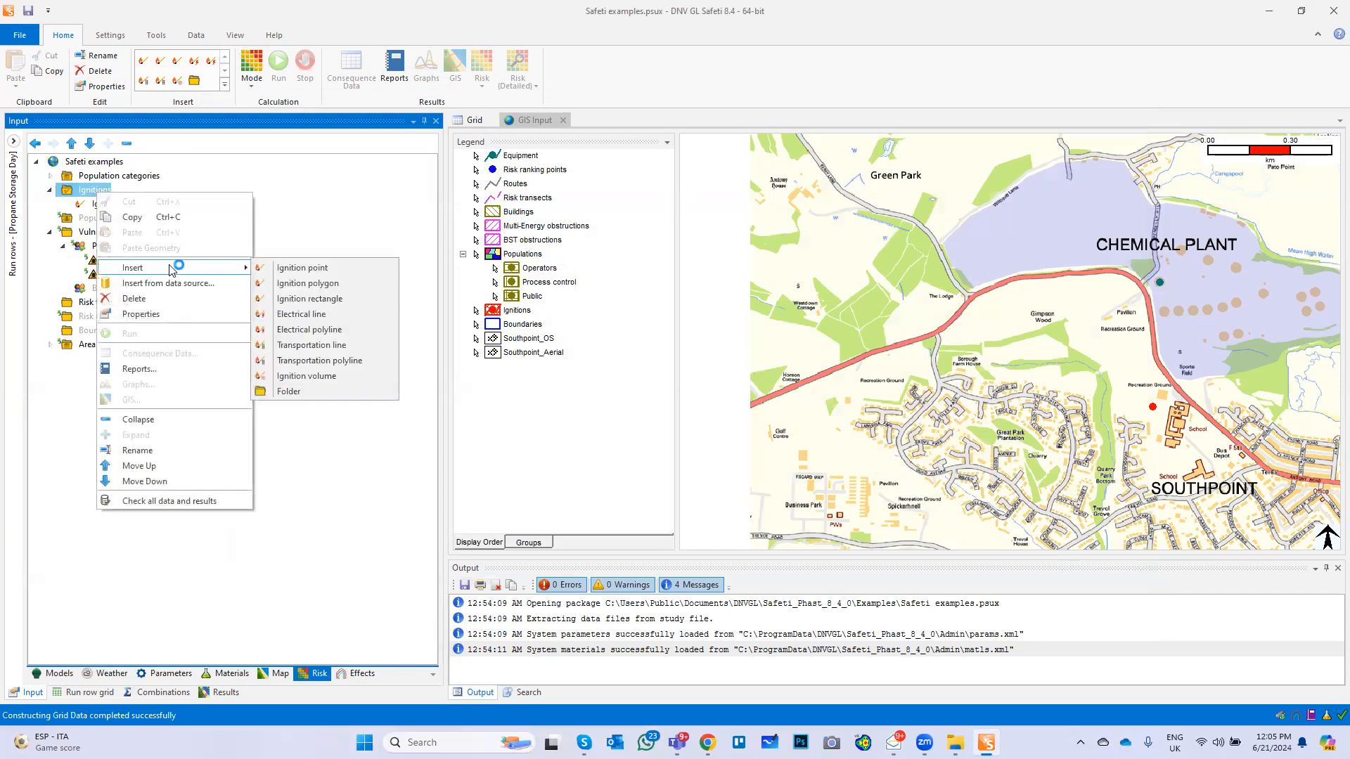
click(328, 284)
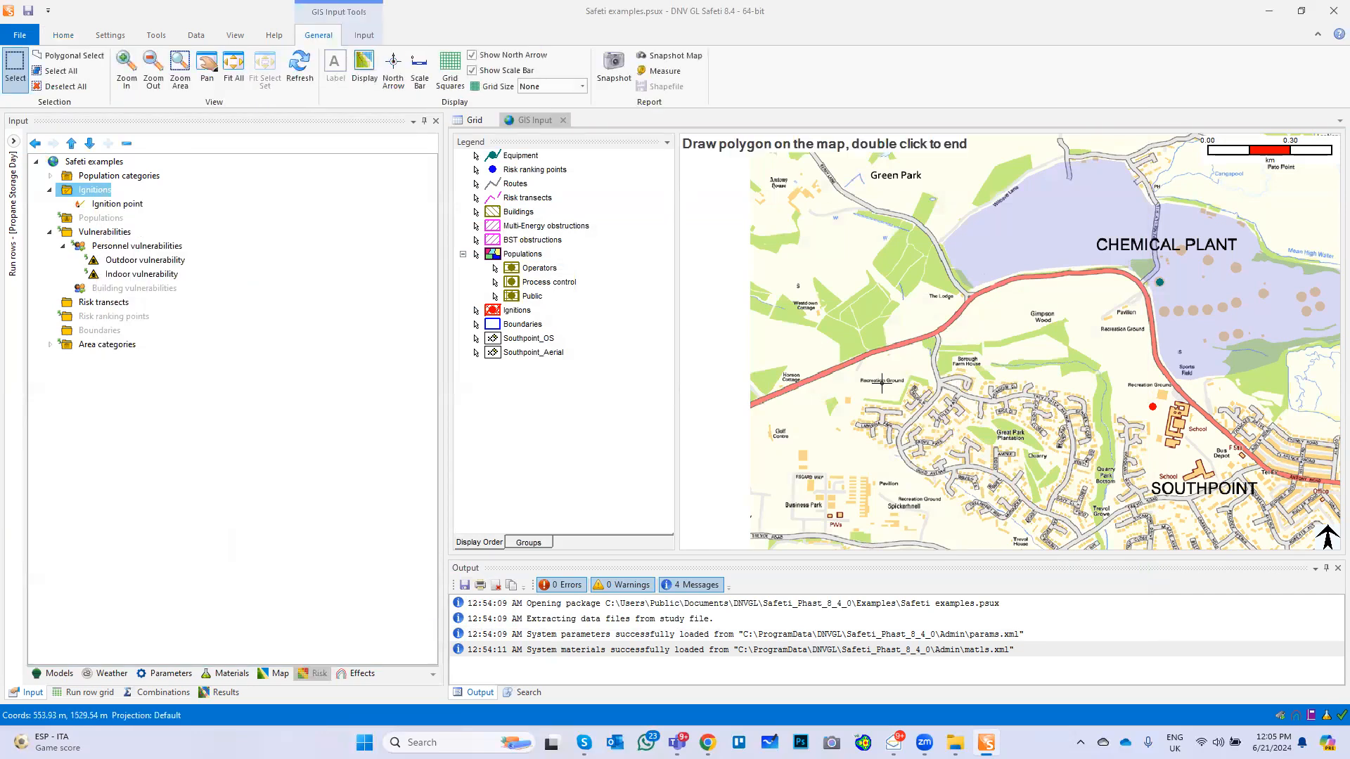
click(858, 388)
click(905, 390)
click(903, 402)
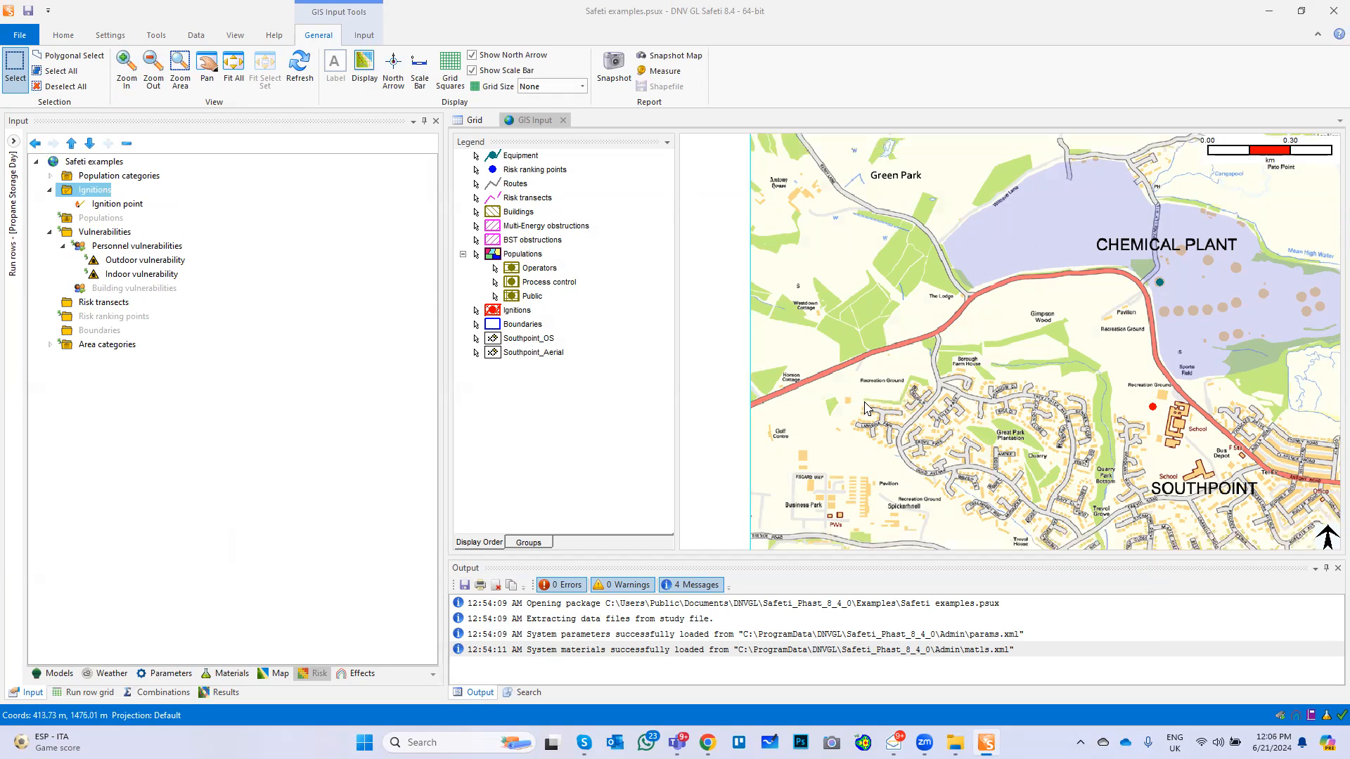
double_click(862, 402)
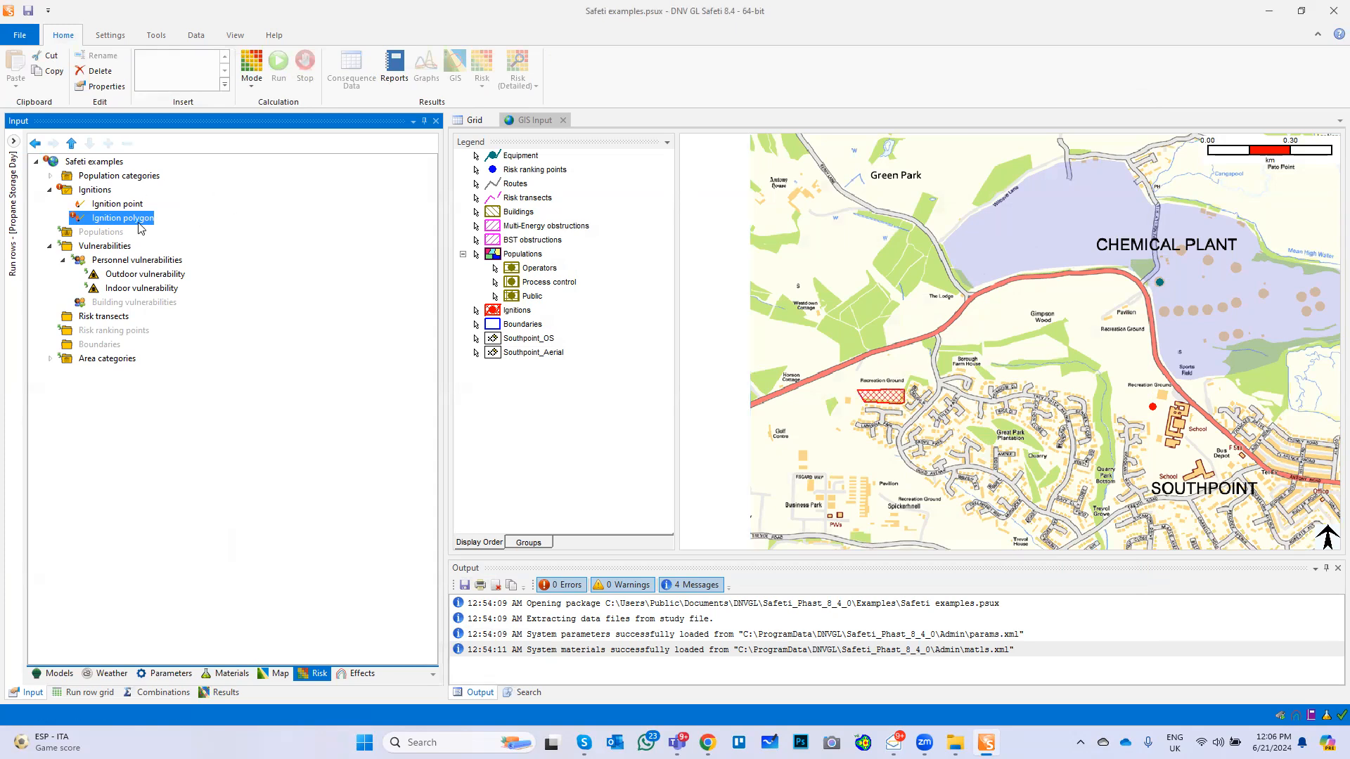
Set the ignition polygon's ignition probability to 0.9 and its operating probability to 1
double_click(138, 222)
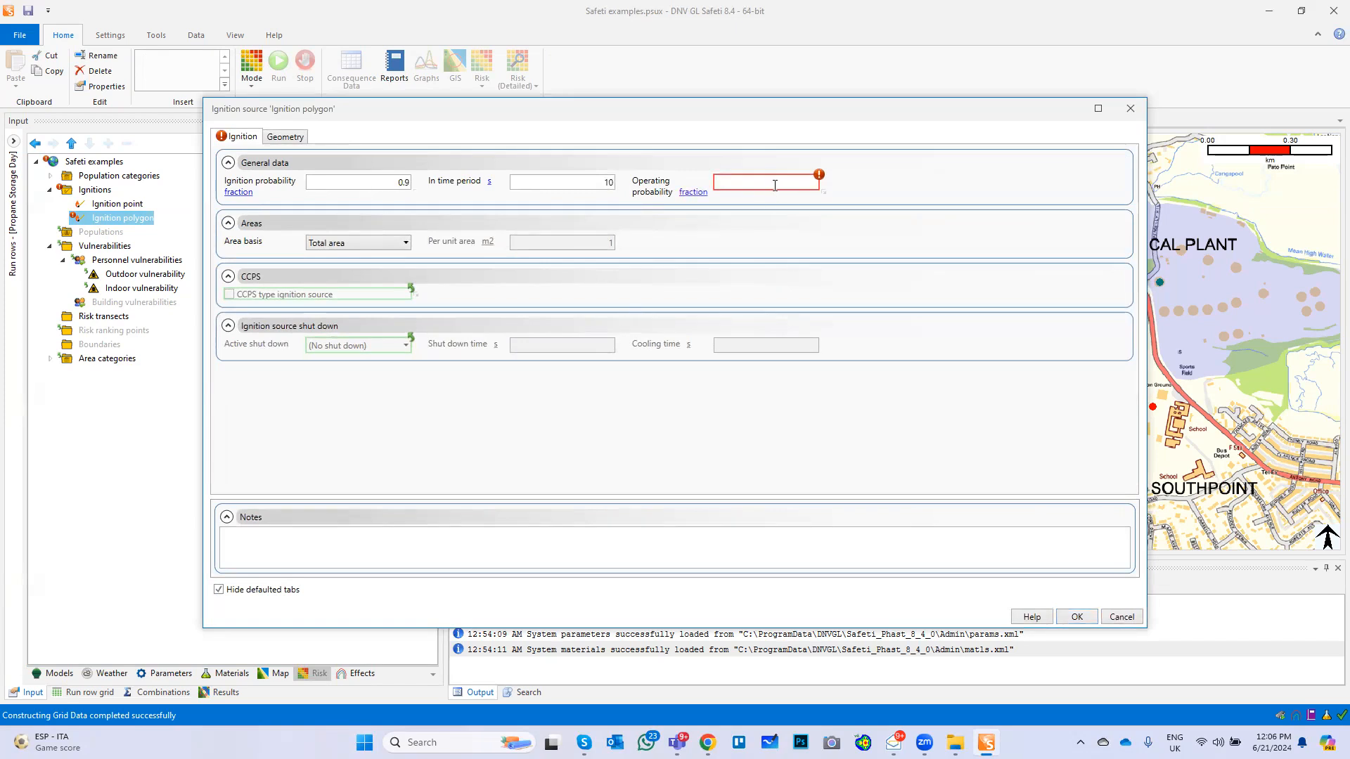
text(1)
click(1074, 617)
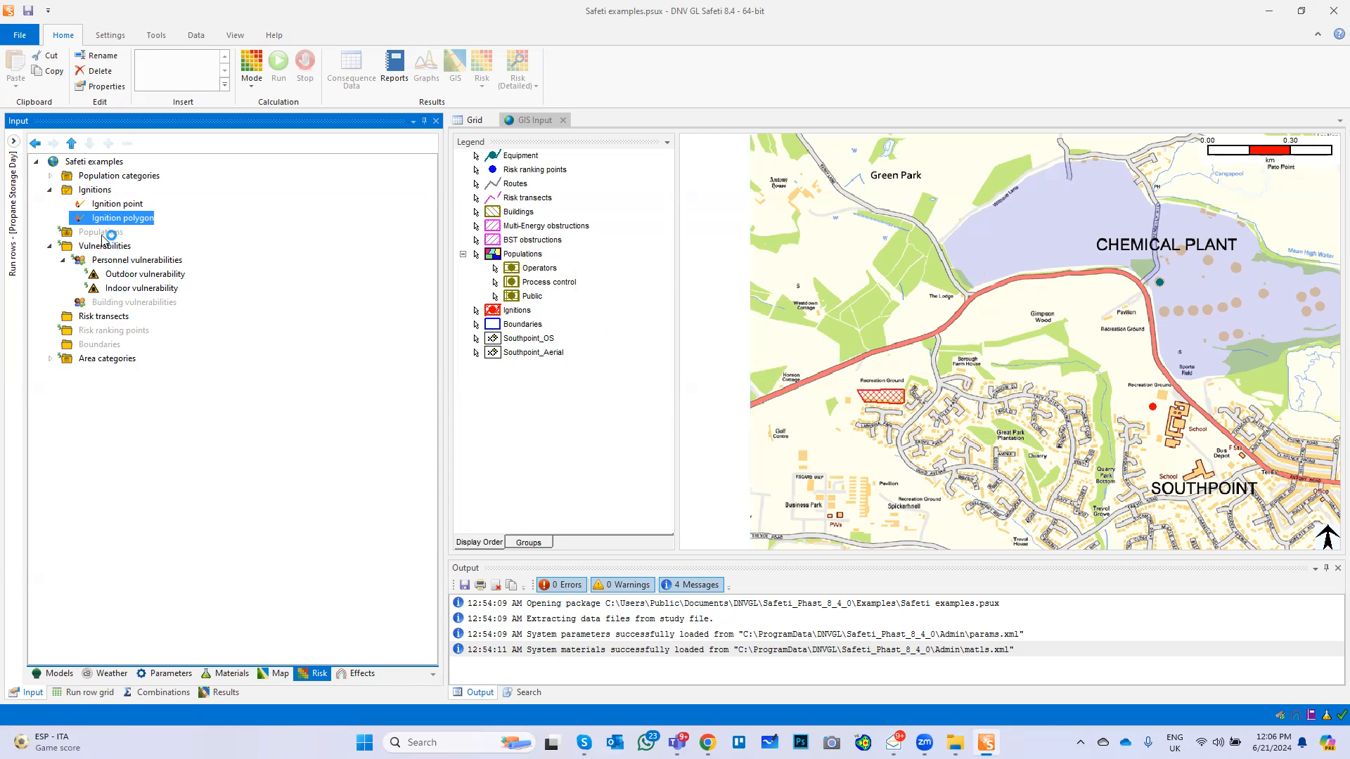
Insert a four-sided population polygon around the southern school above the Southpoint label
click(99, 232)
right_click(103, 237)
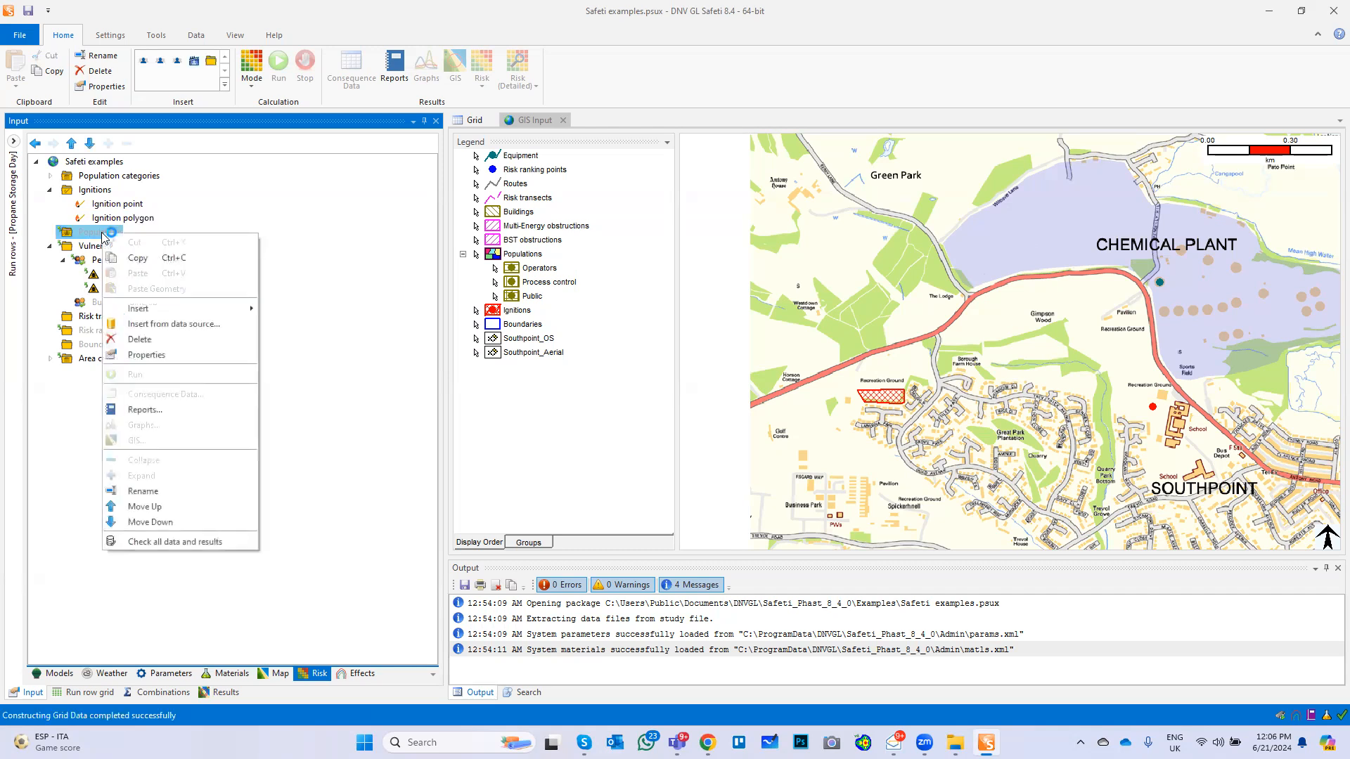
mouse_move(182, 310)
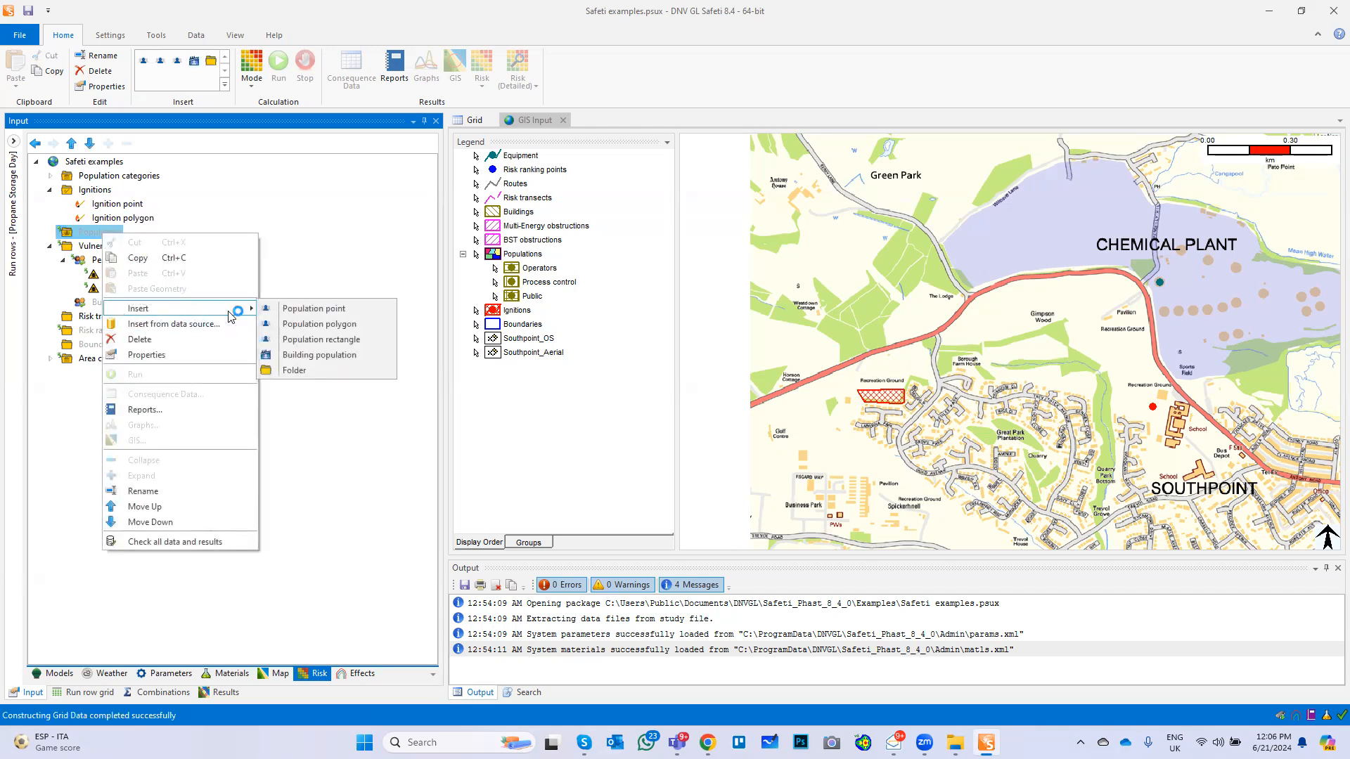
click(336, 325)
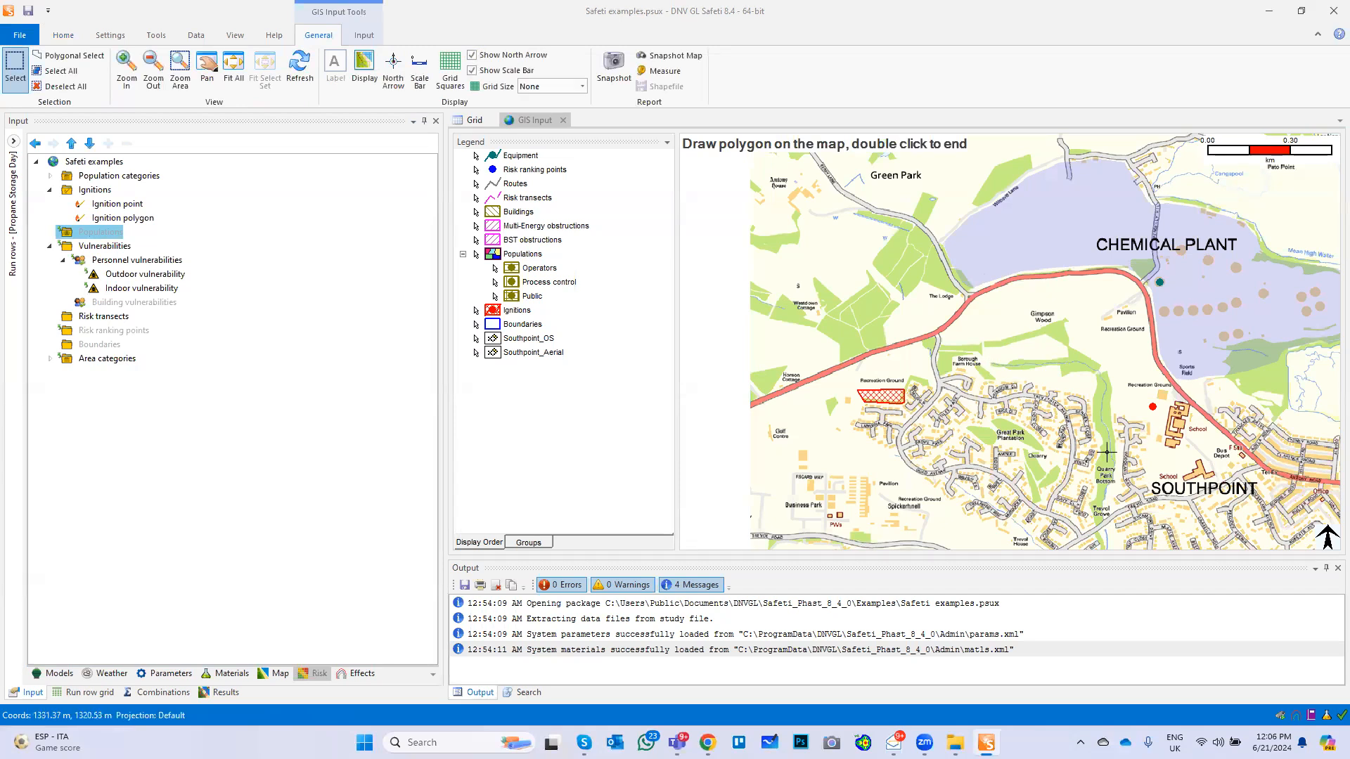
click(1142, 460)
click(1194, 444)
click(1229, 475)
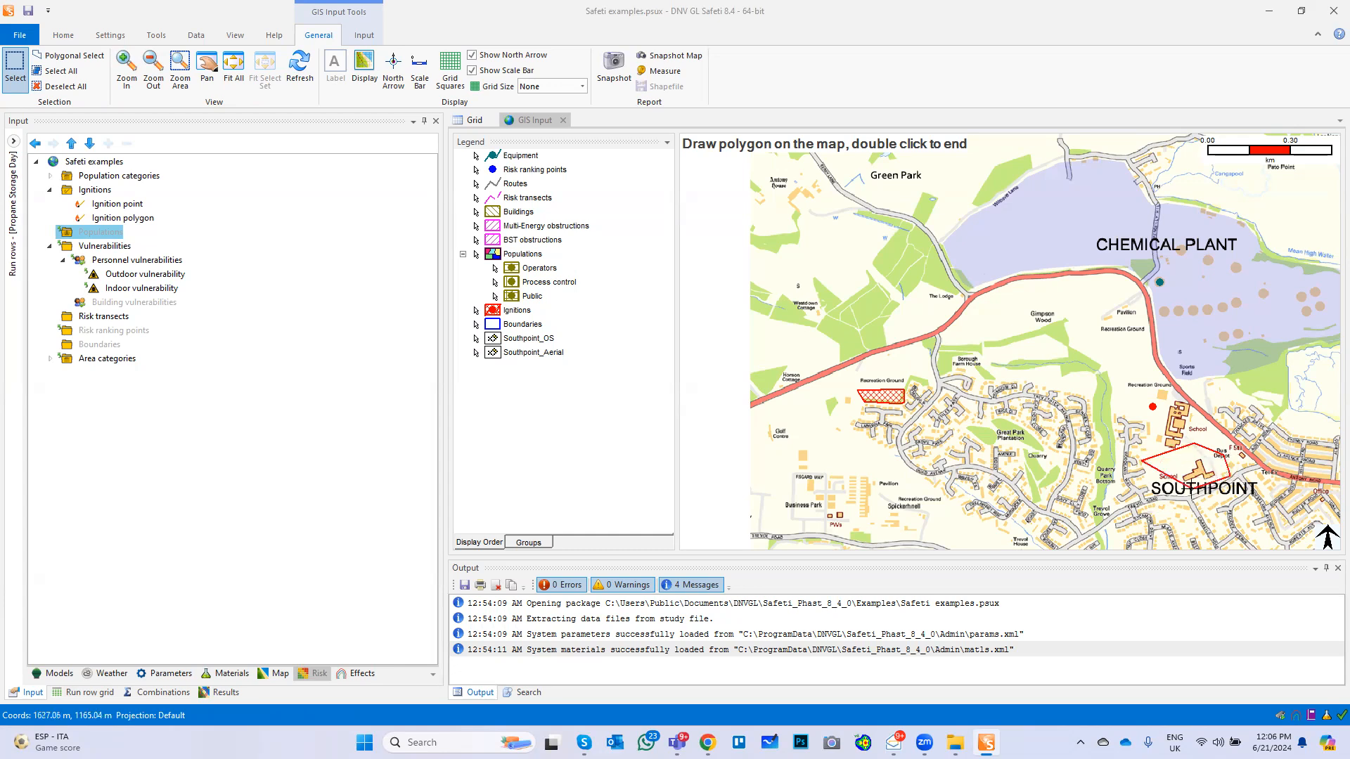
double_click(1153, 494)
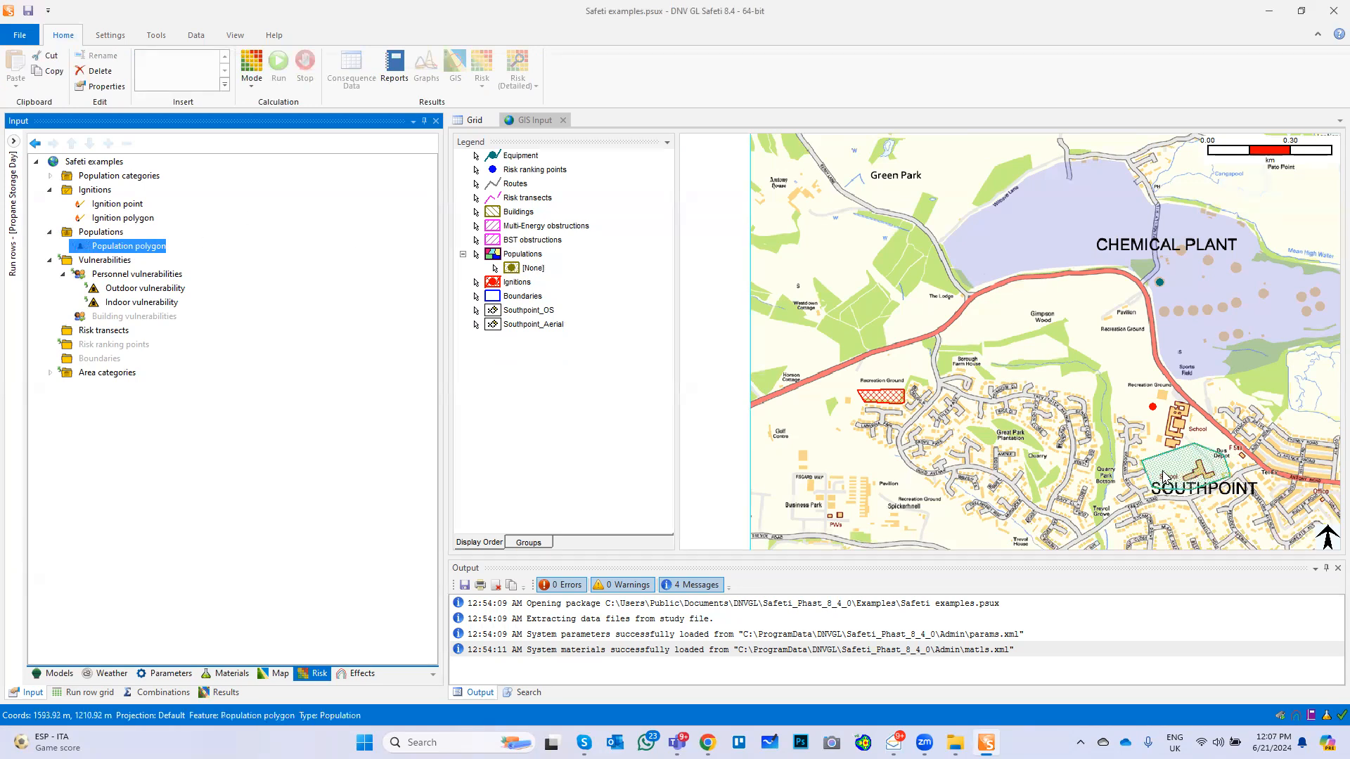
Assign the Operators category to the population polygon and set its density to 0.5 per m2
double_click(133, 250)
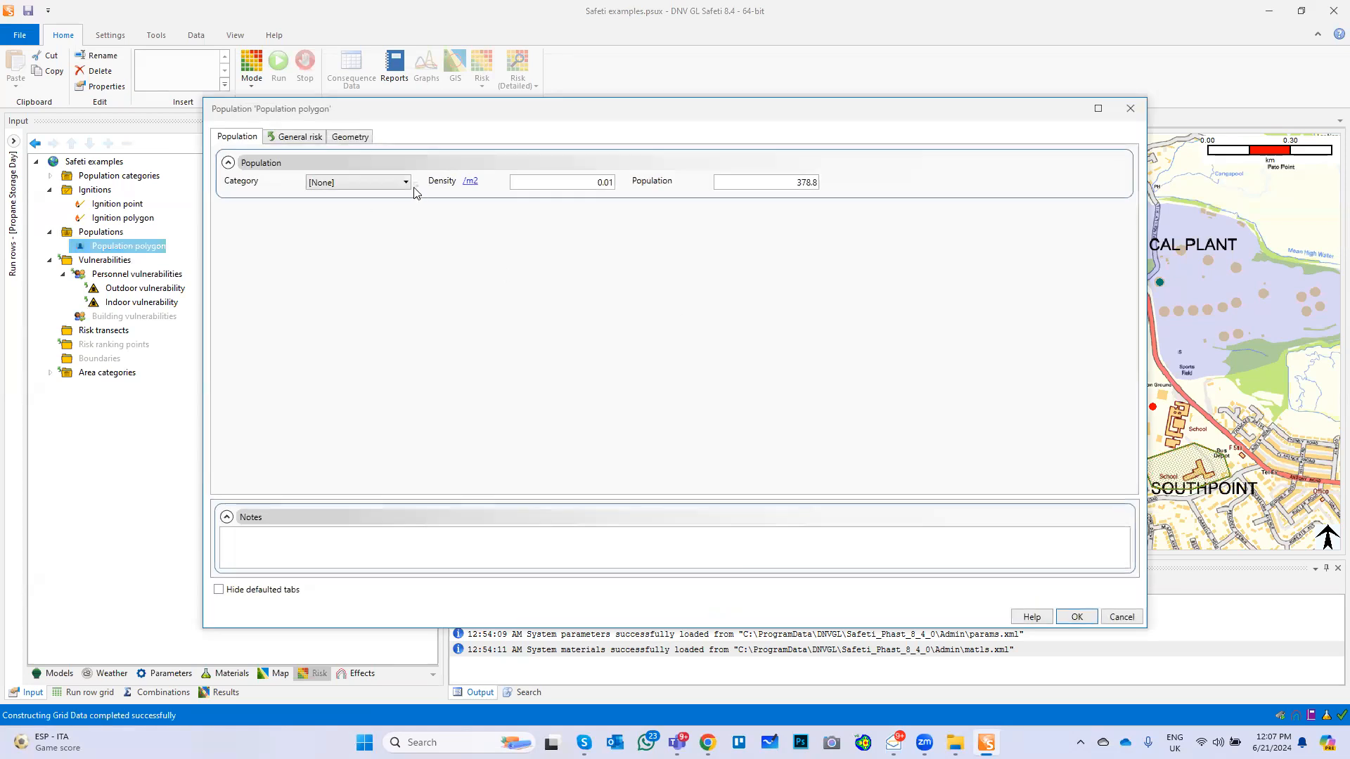
click(407, 184)
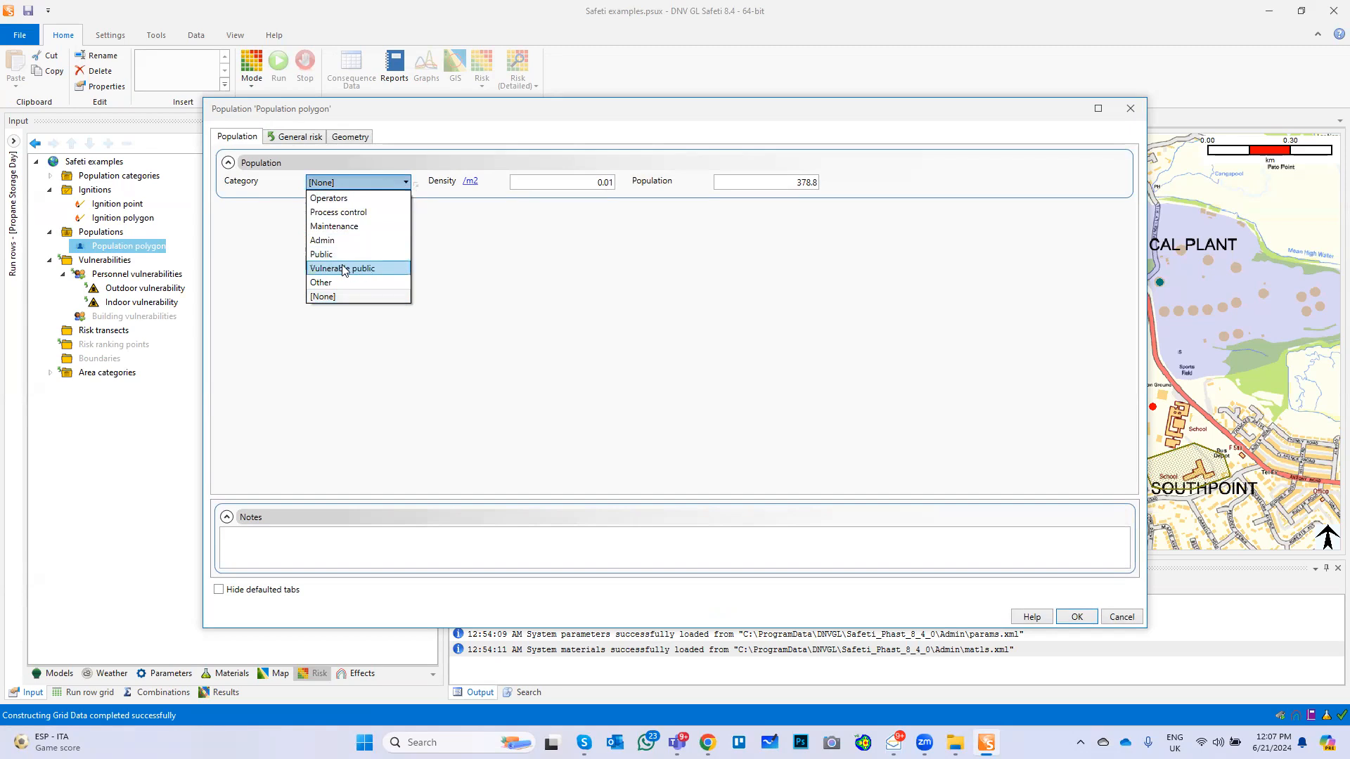
click(340, 200)
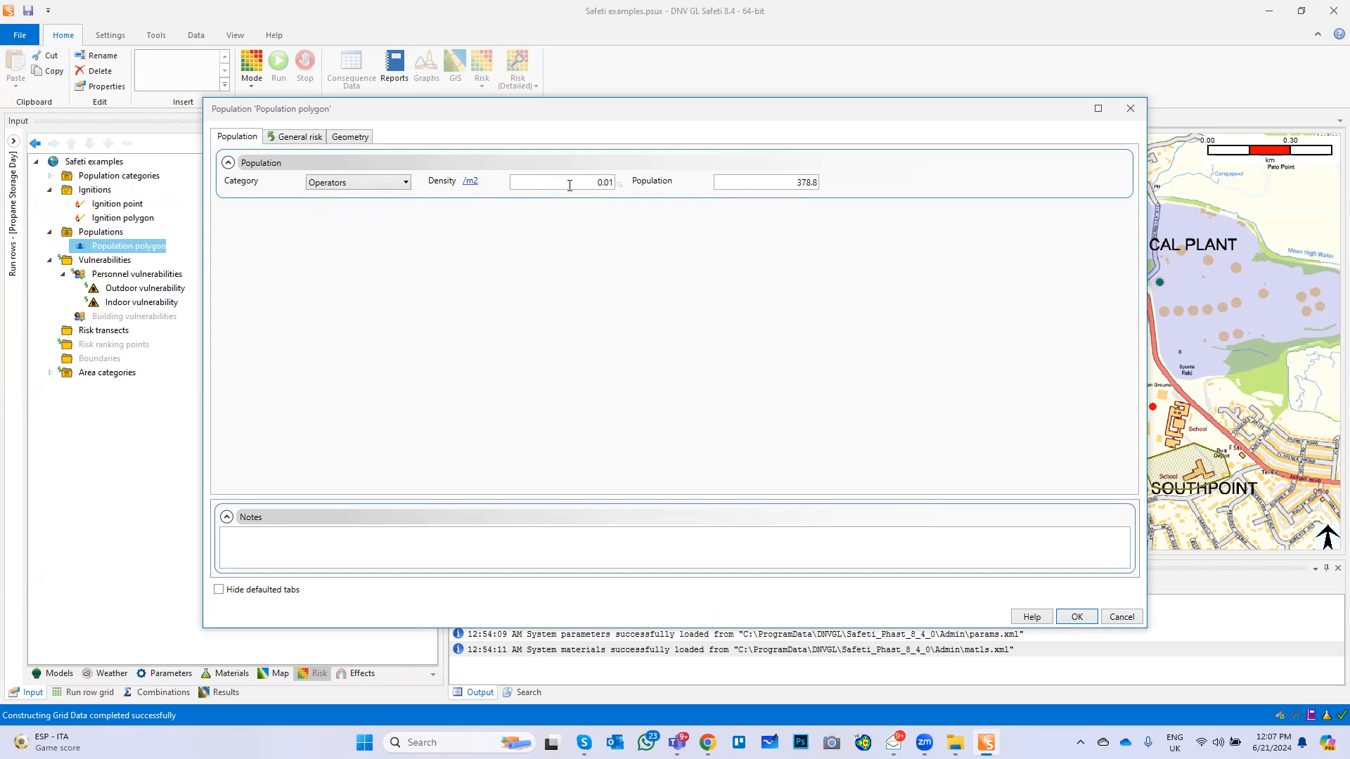
drag(758, 184, 850, 187)
text(10)
click(571, 181)
drag(622, 187, 638, 186)
text(0.)
Consult the help topic on population category and density, and accept the population polygon's settings
click(1030, 617)
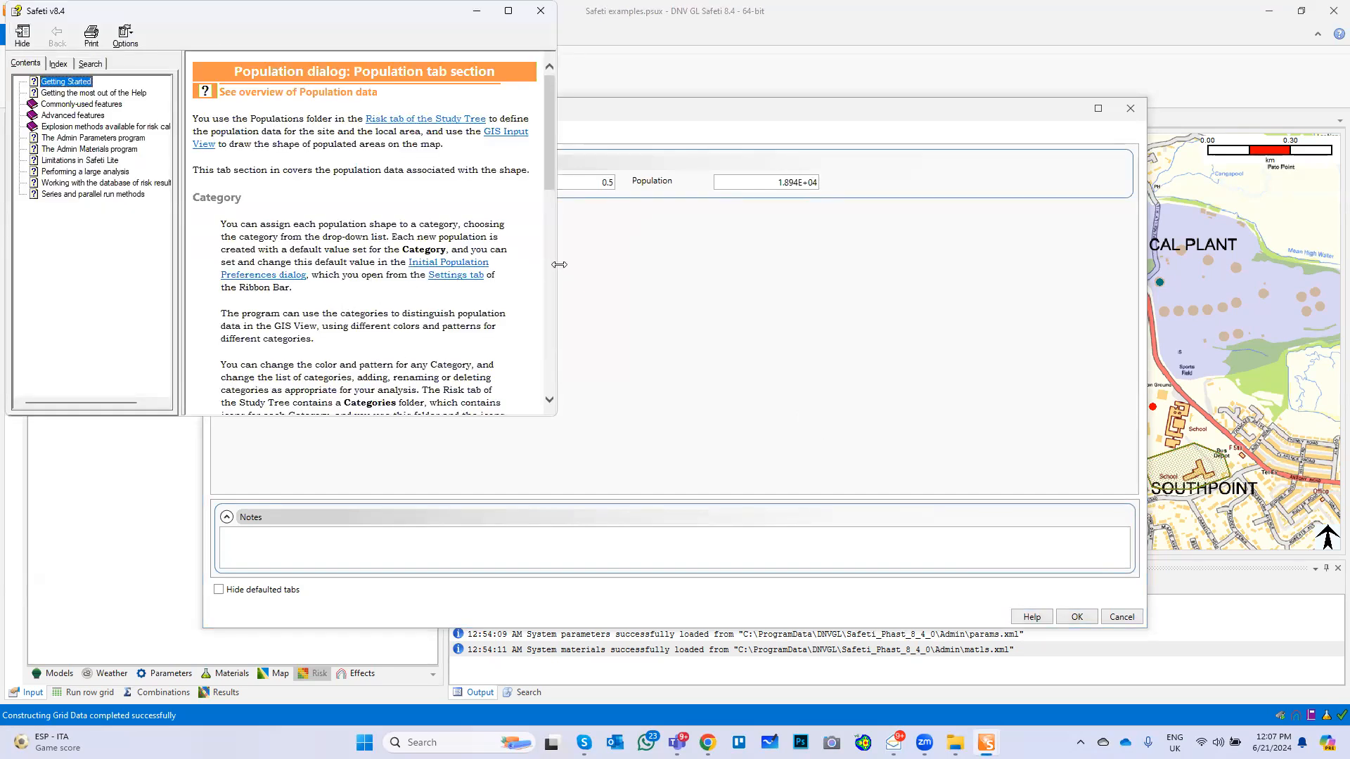
drag(559, 264, 817, 281)
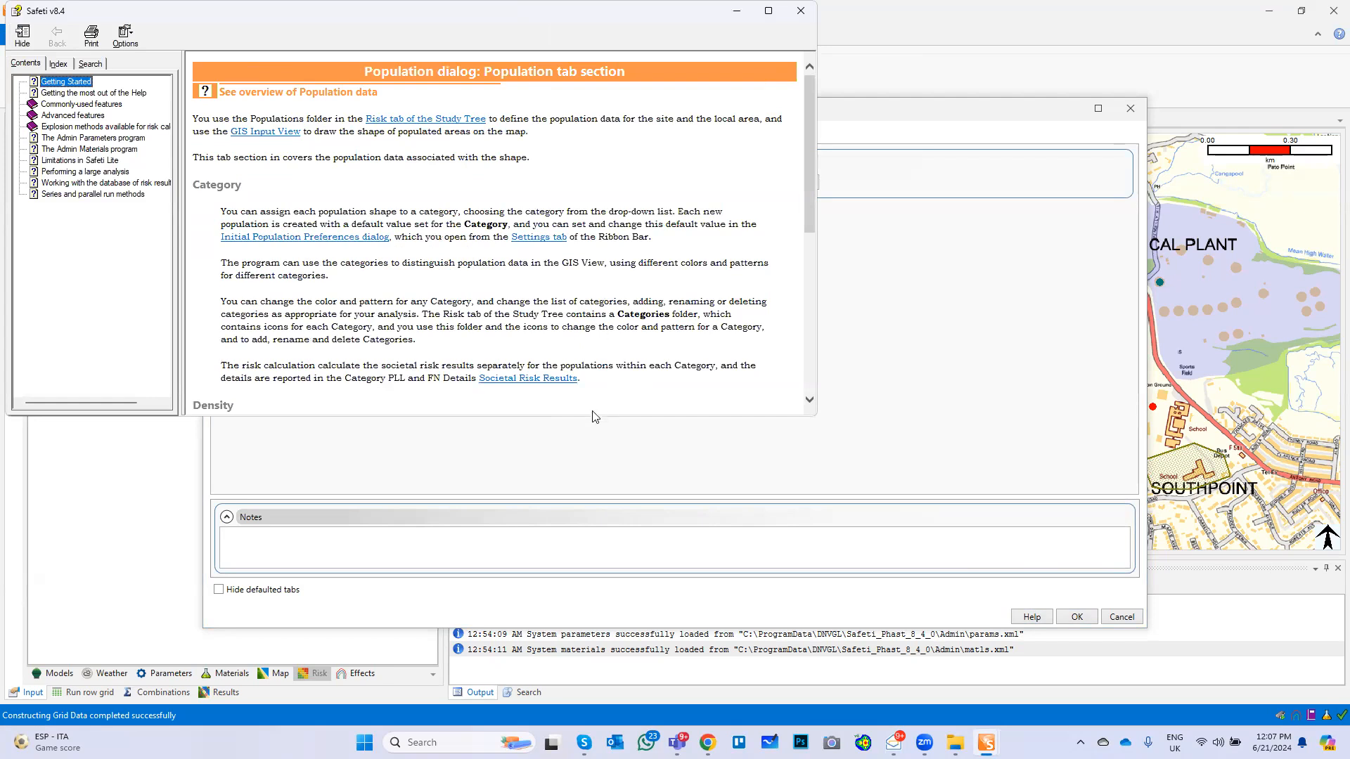
drag(591, 417, 590, 504)
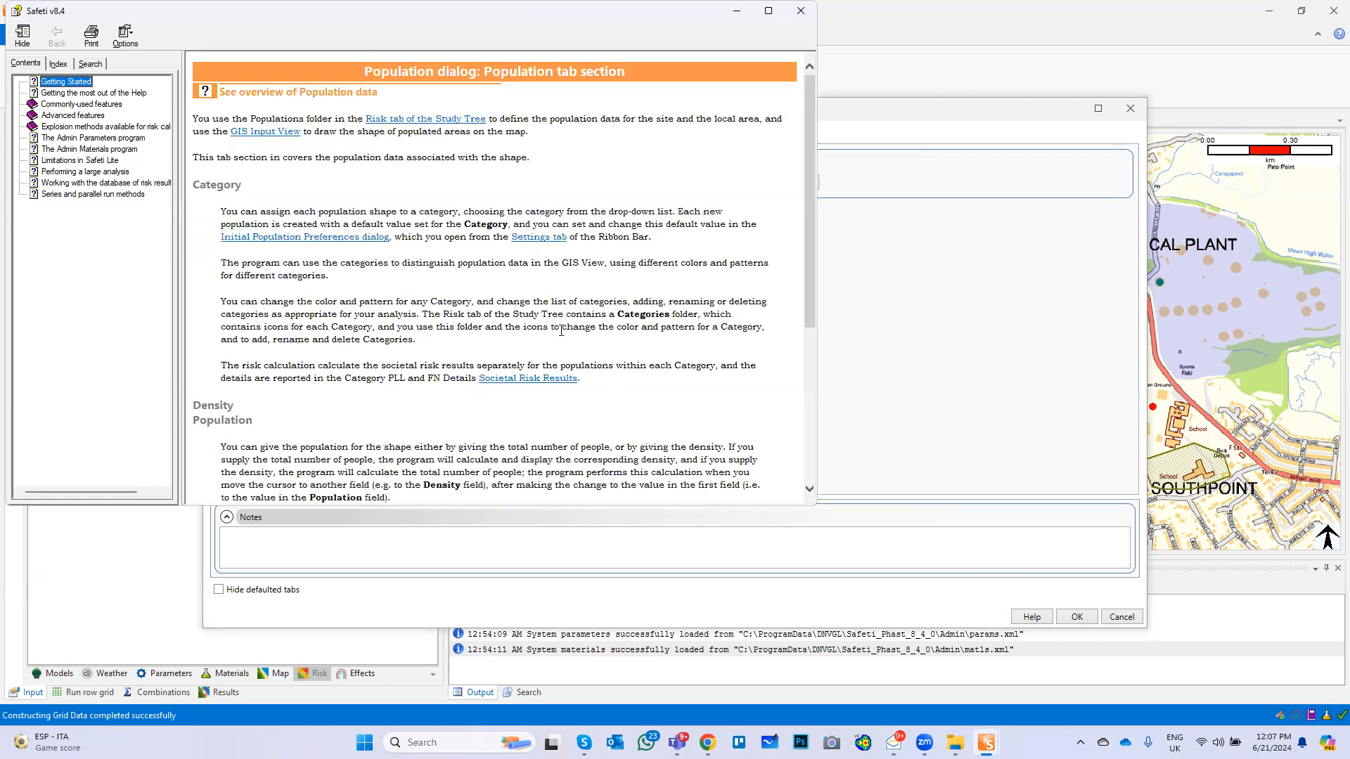
scroll(560, 330, down, 3)
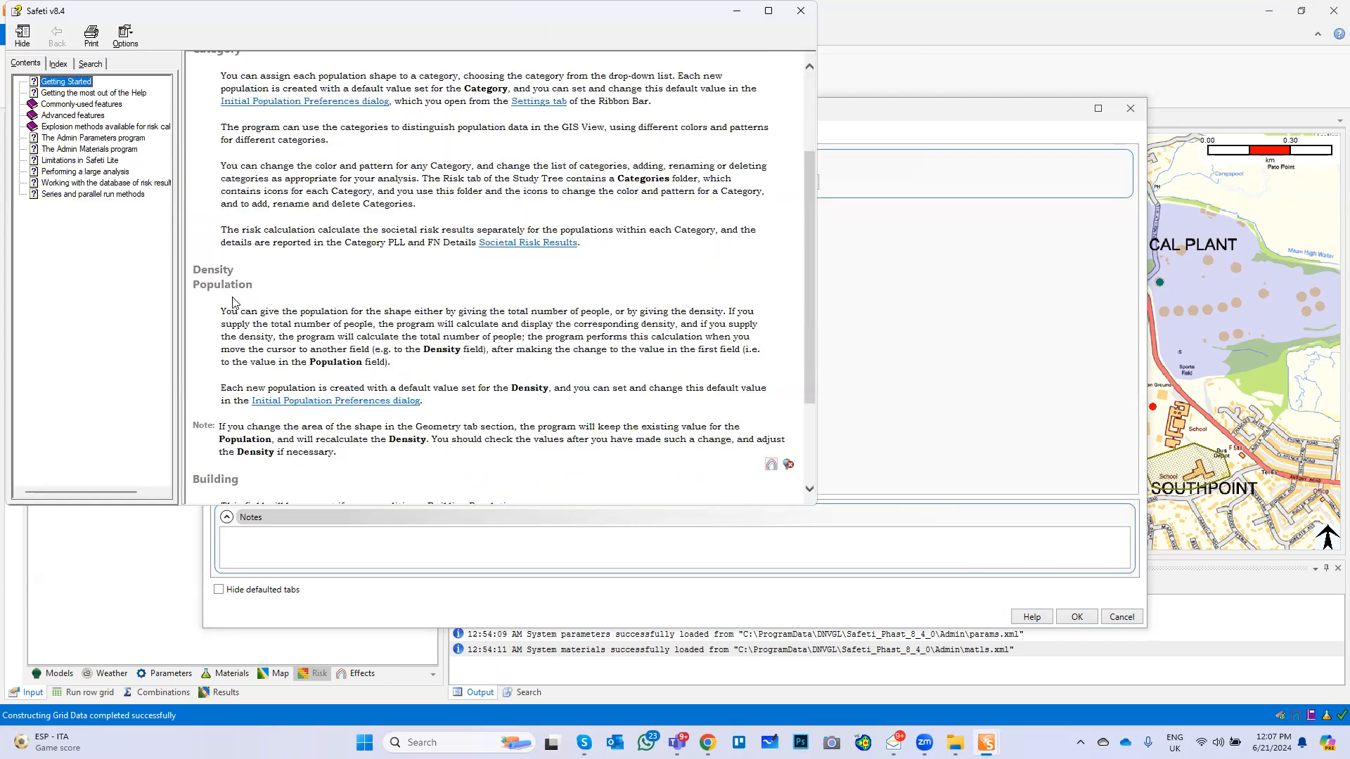
click(798, 11)
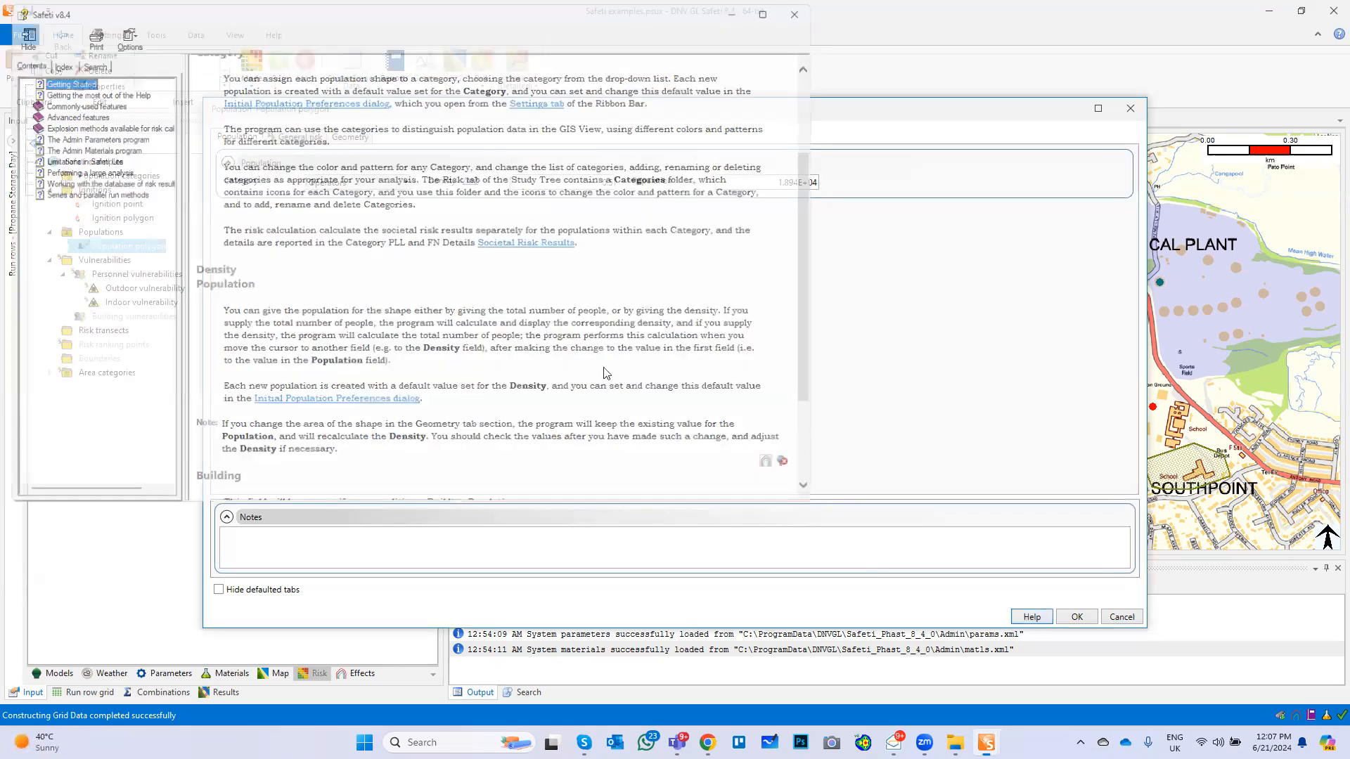
click(1079, 619)
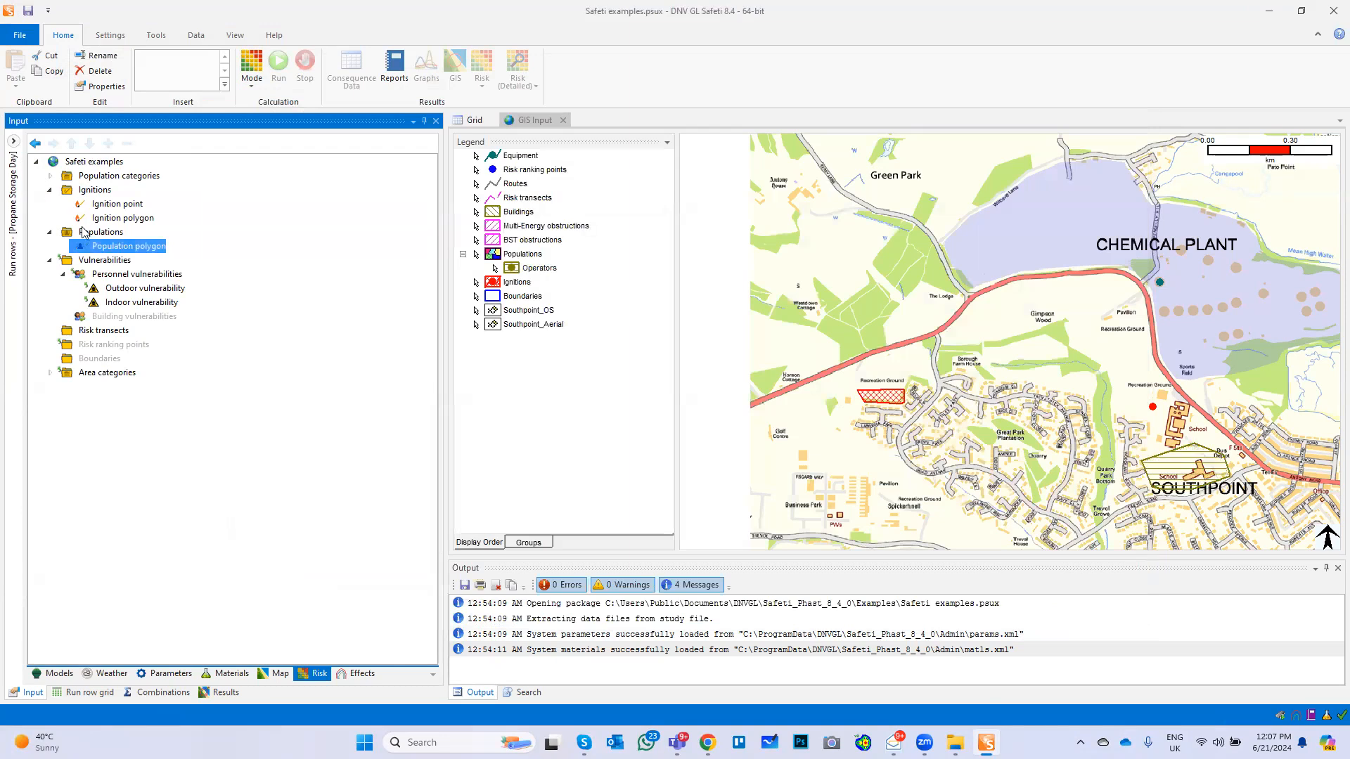
Review the outdoor vulnerability settings, and set the indoor flash fire vulnerability and toxic vulnerability both to 0.05
double_click(140, 290)
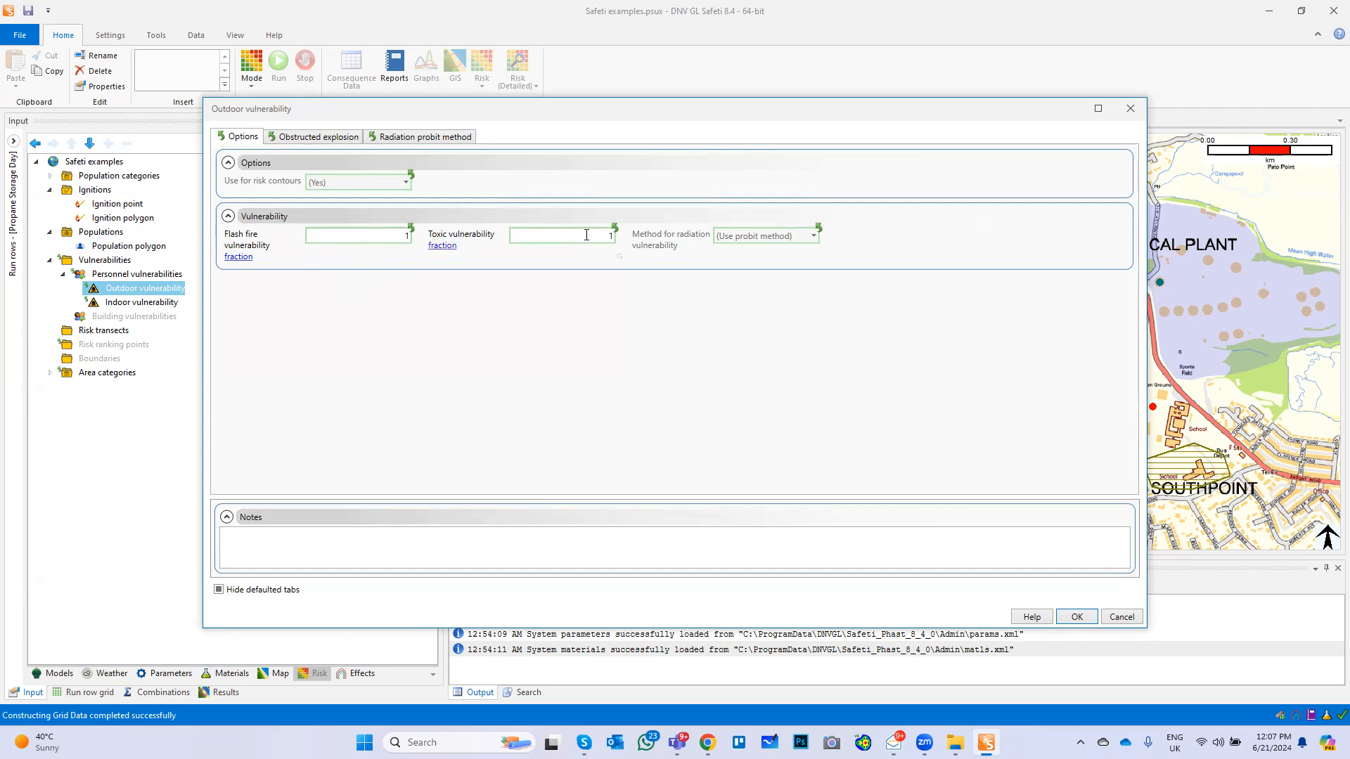
click(1076, 616)
double_click(142, 303)
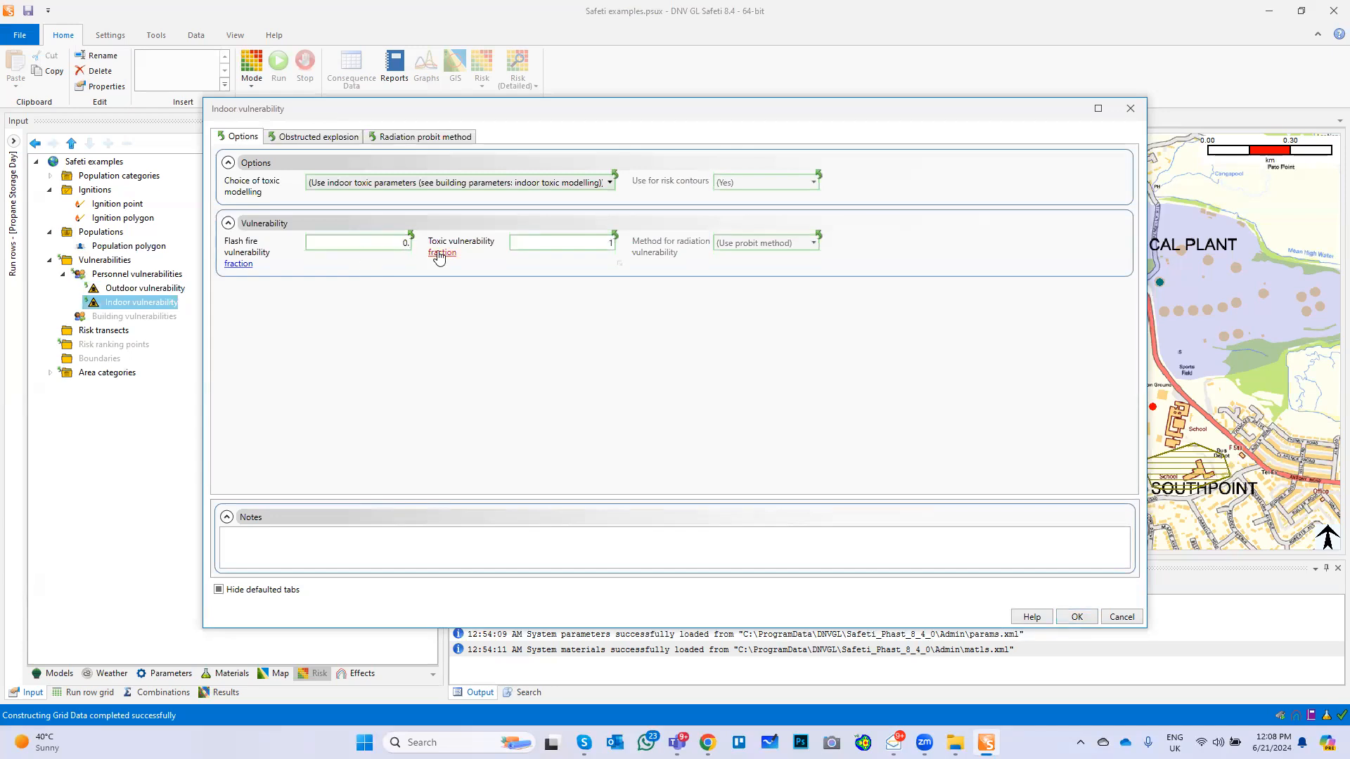
click(566, 246)
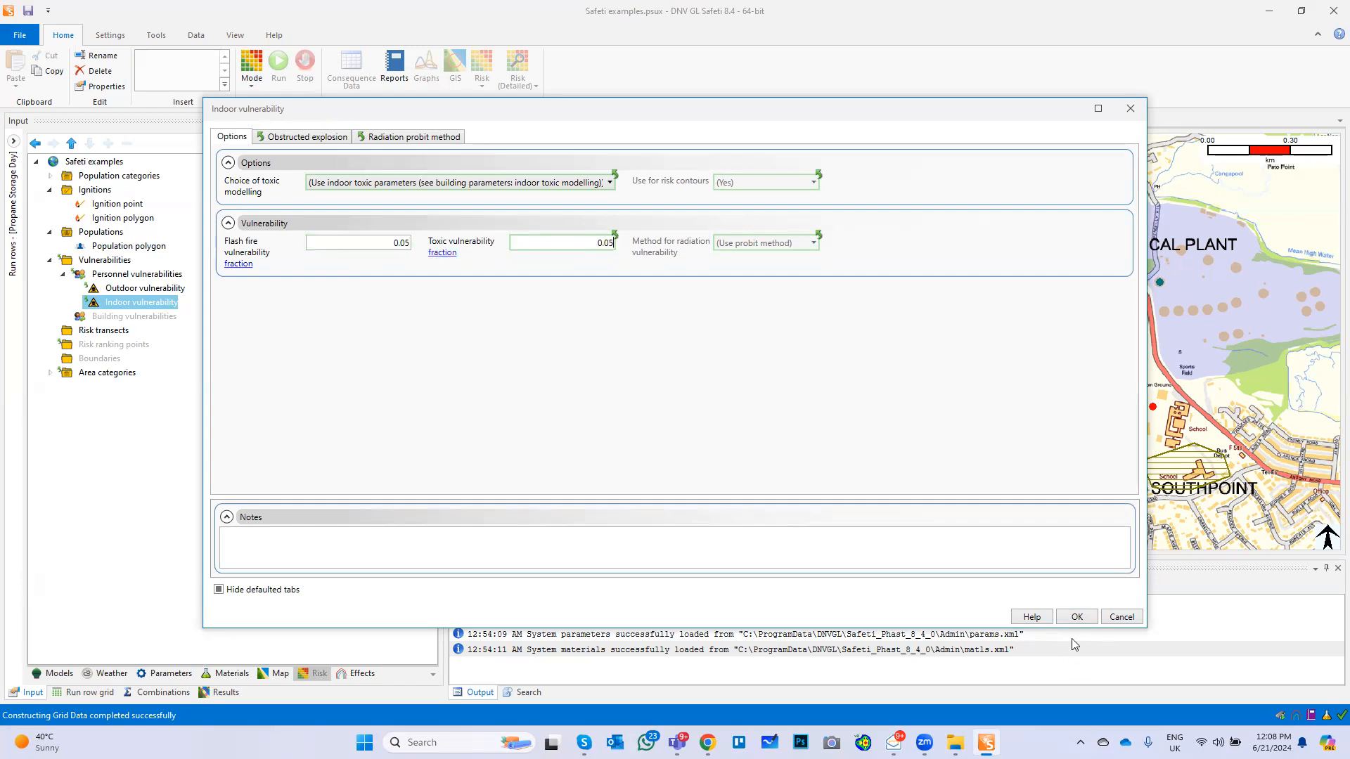
click(1076, 616)
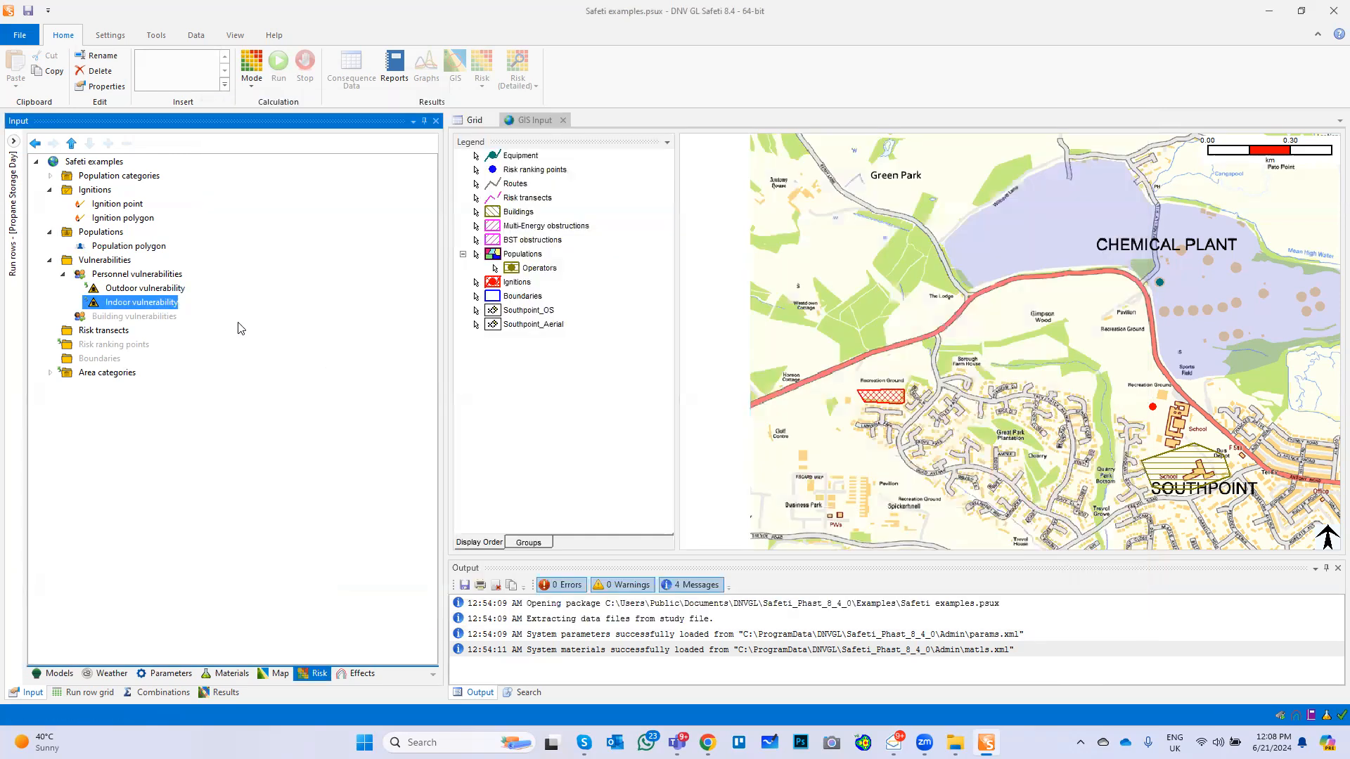
Insert a risk ranking point on the map at the recreation ground southwest of the chemical plant
right_click(105, 349)
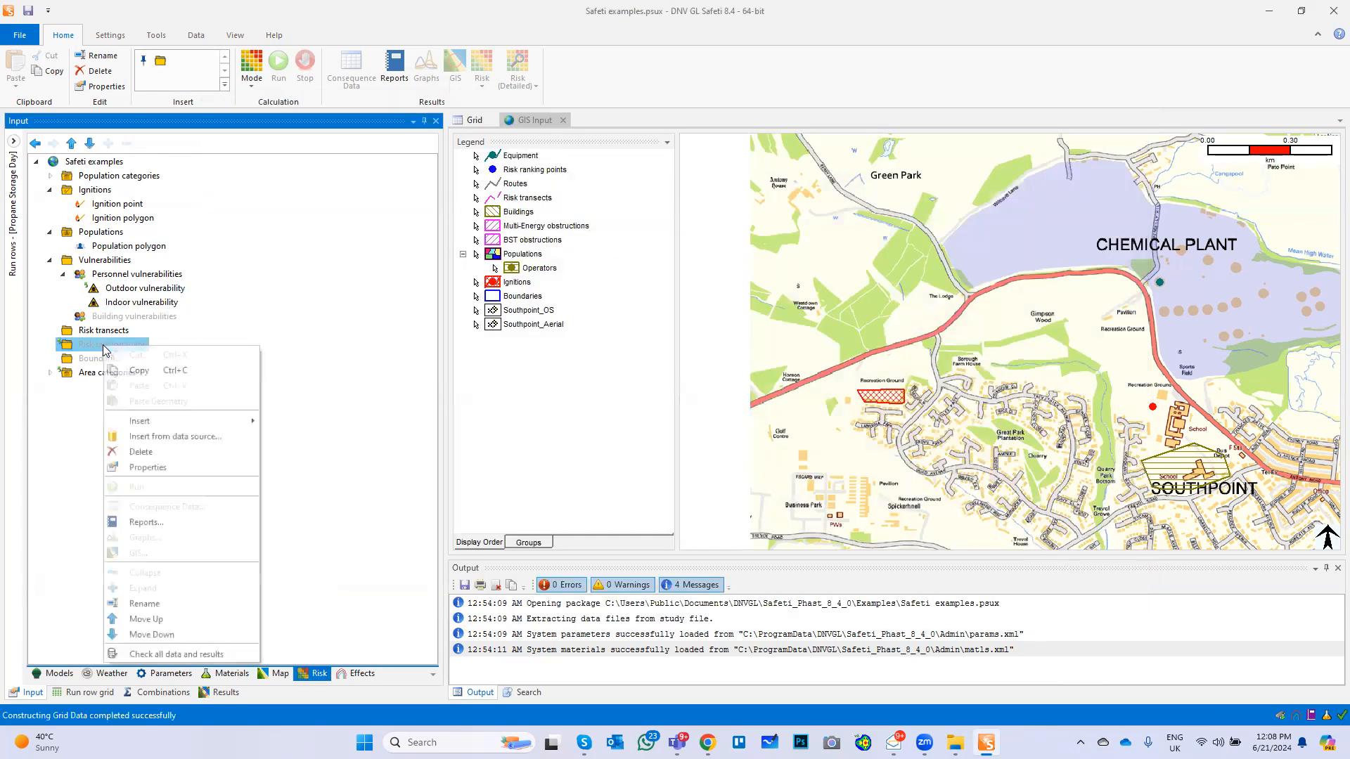
mouse_move(152, 420)
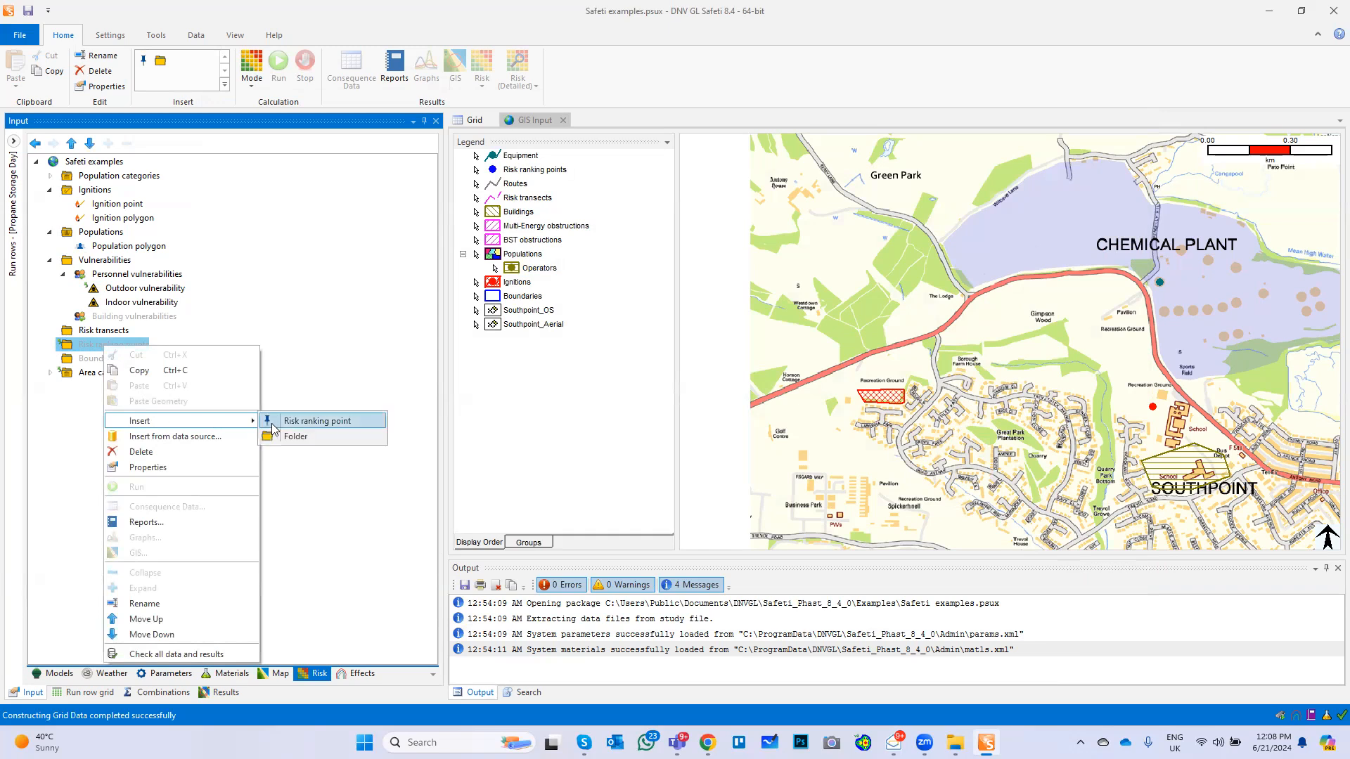
click(292, 421)
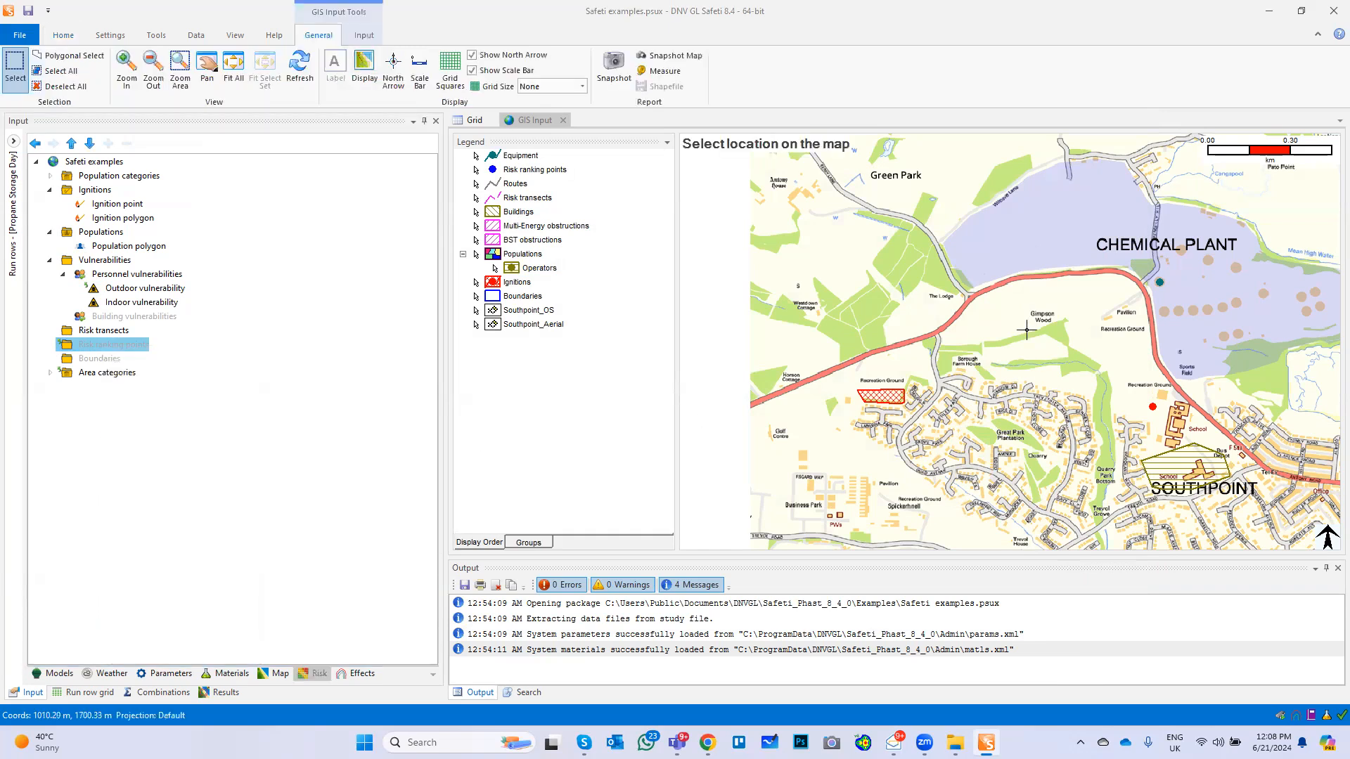
click(1105, 374)
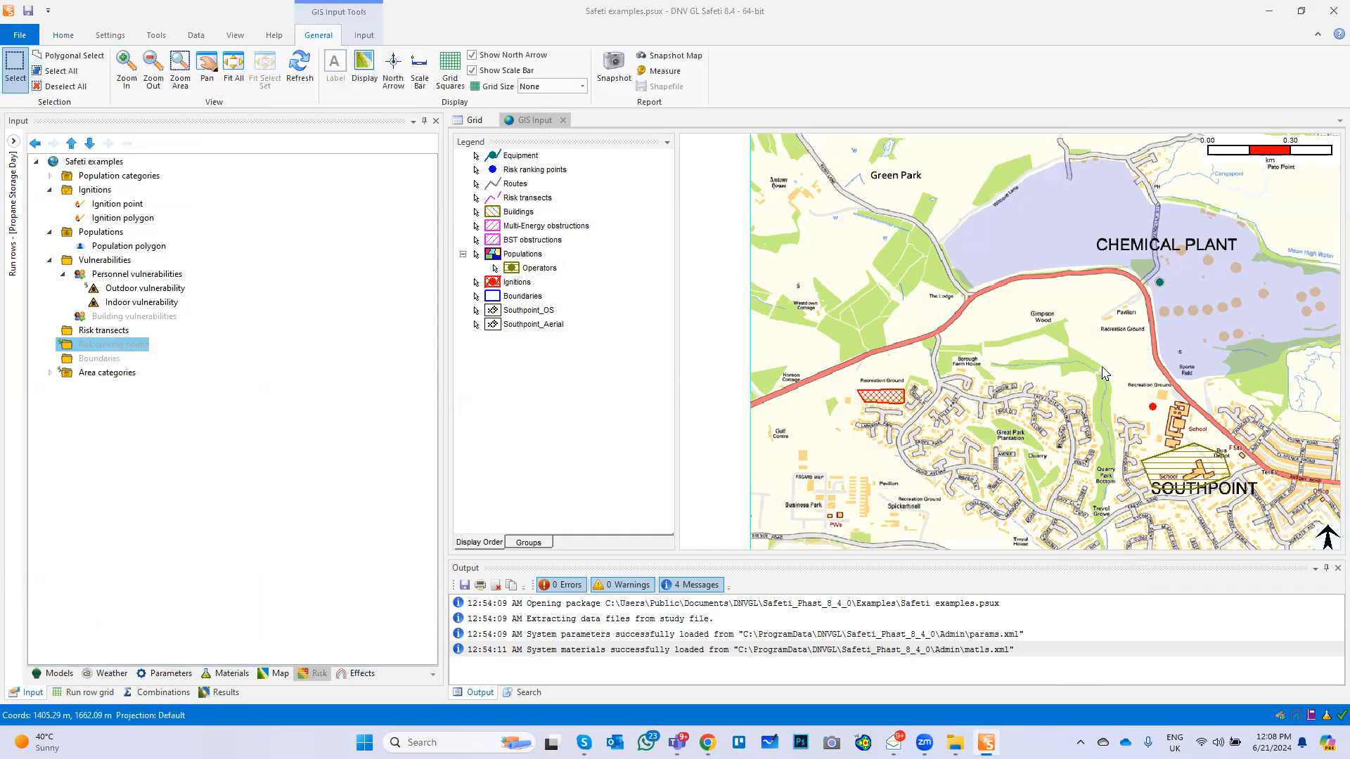
Insert a second risk ranking point on the map just west of the ignition polygon
click(114, 345)
right_click(114, 345)
mouse_move(156, 420)
click(327, 422)
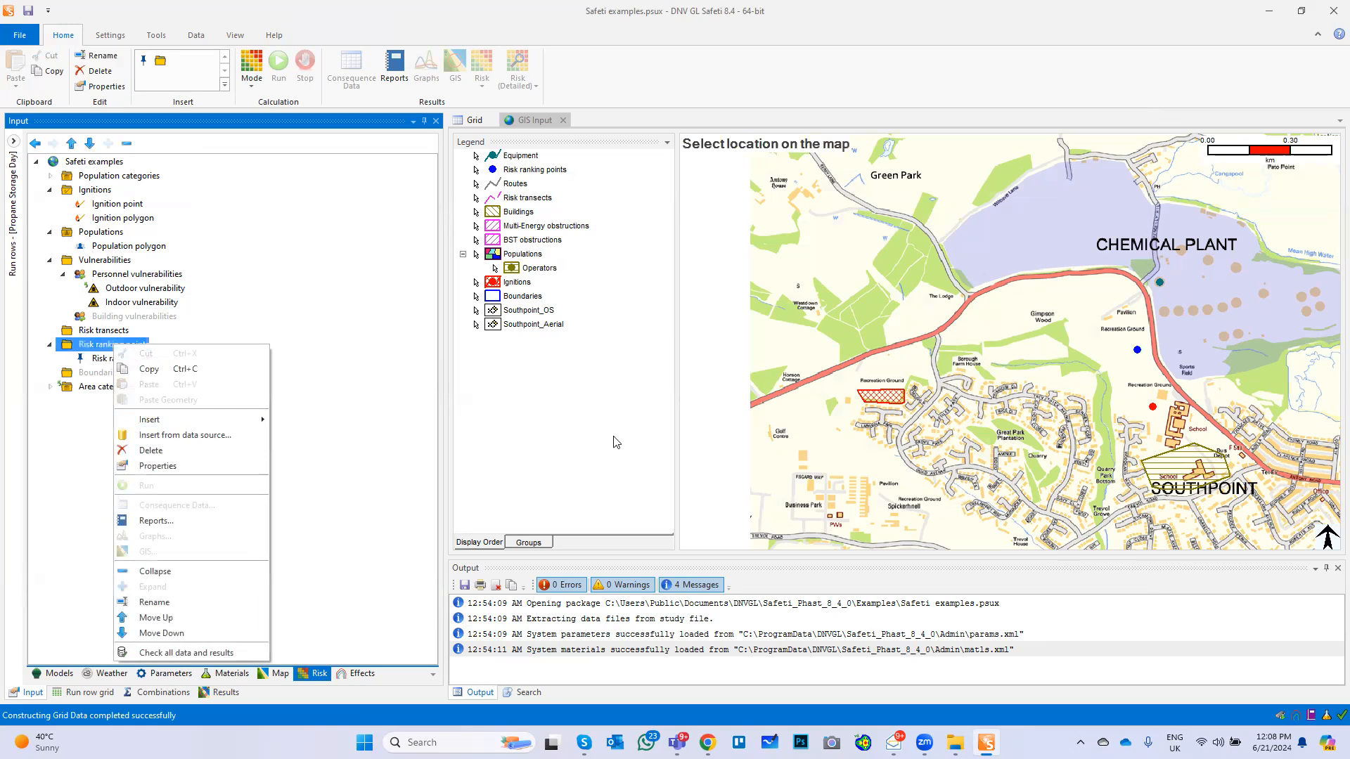
click(854, 407)
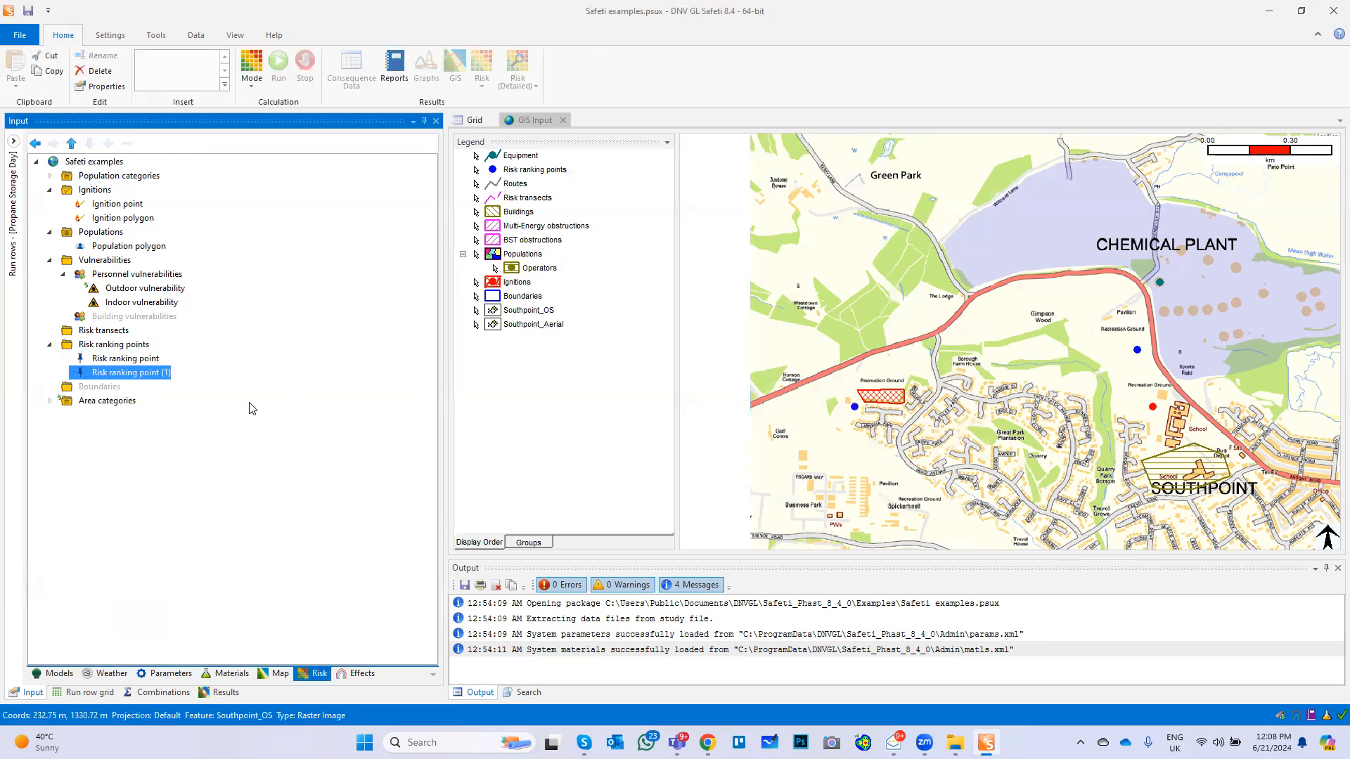
Insert a third risk ranking point on the map beside The Lodge, north of the main road
click(113, 344)
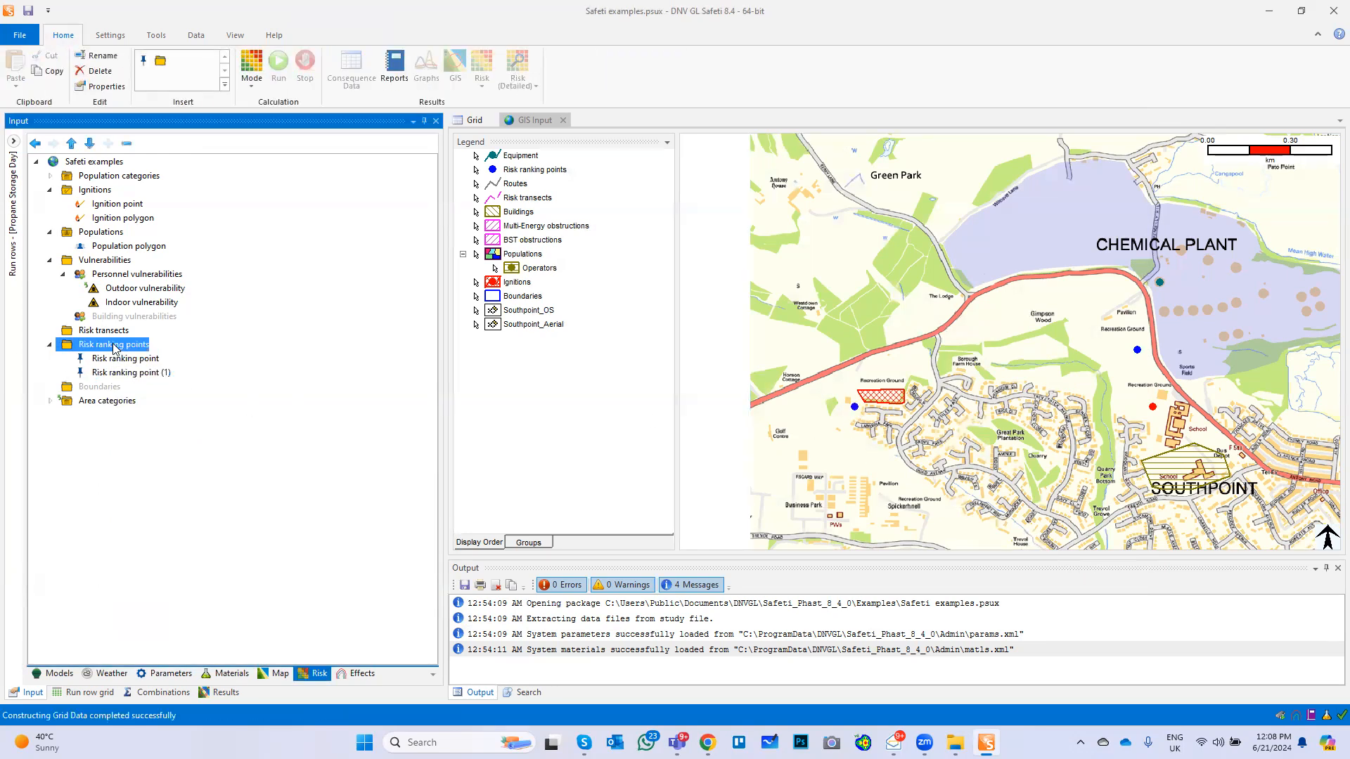
right_click(113, 344)
mouse_move(182, 422)
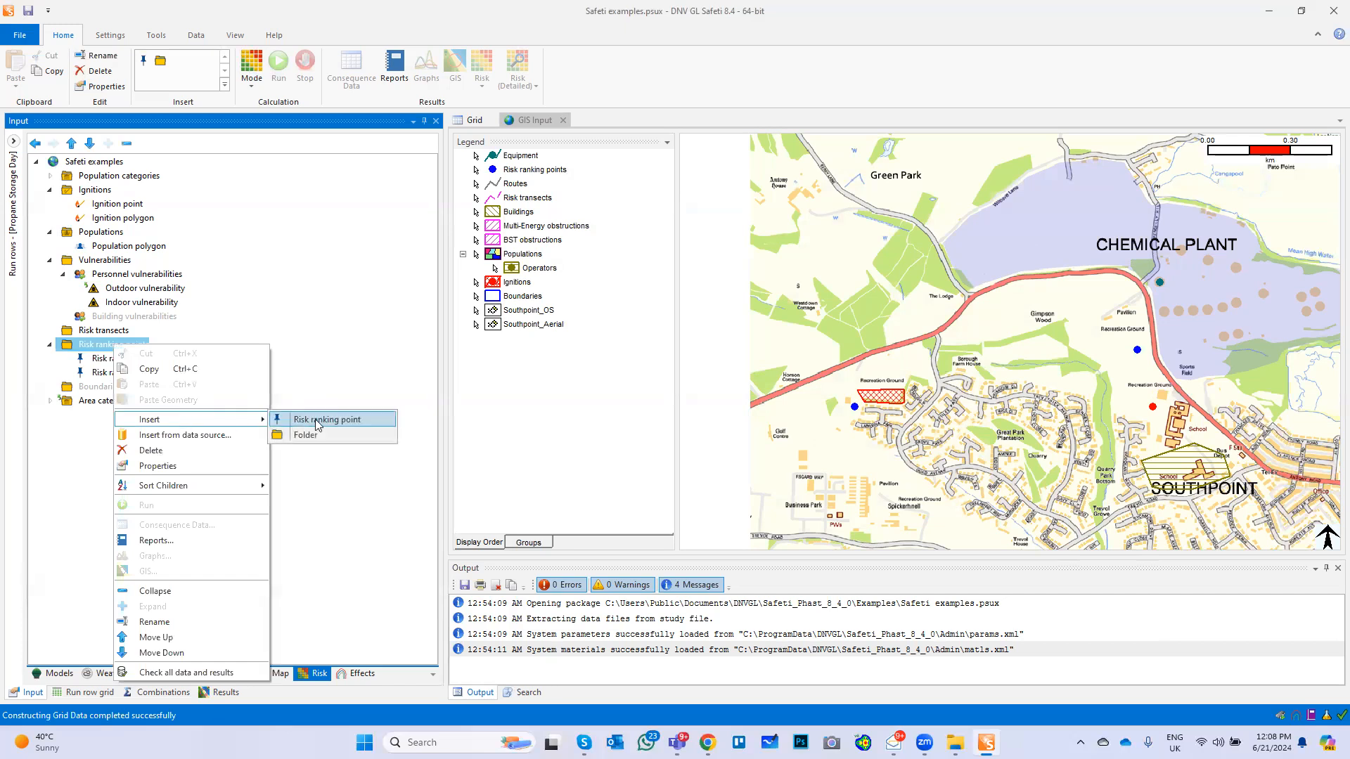
click(320, 420)
click(946, 304)
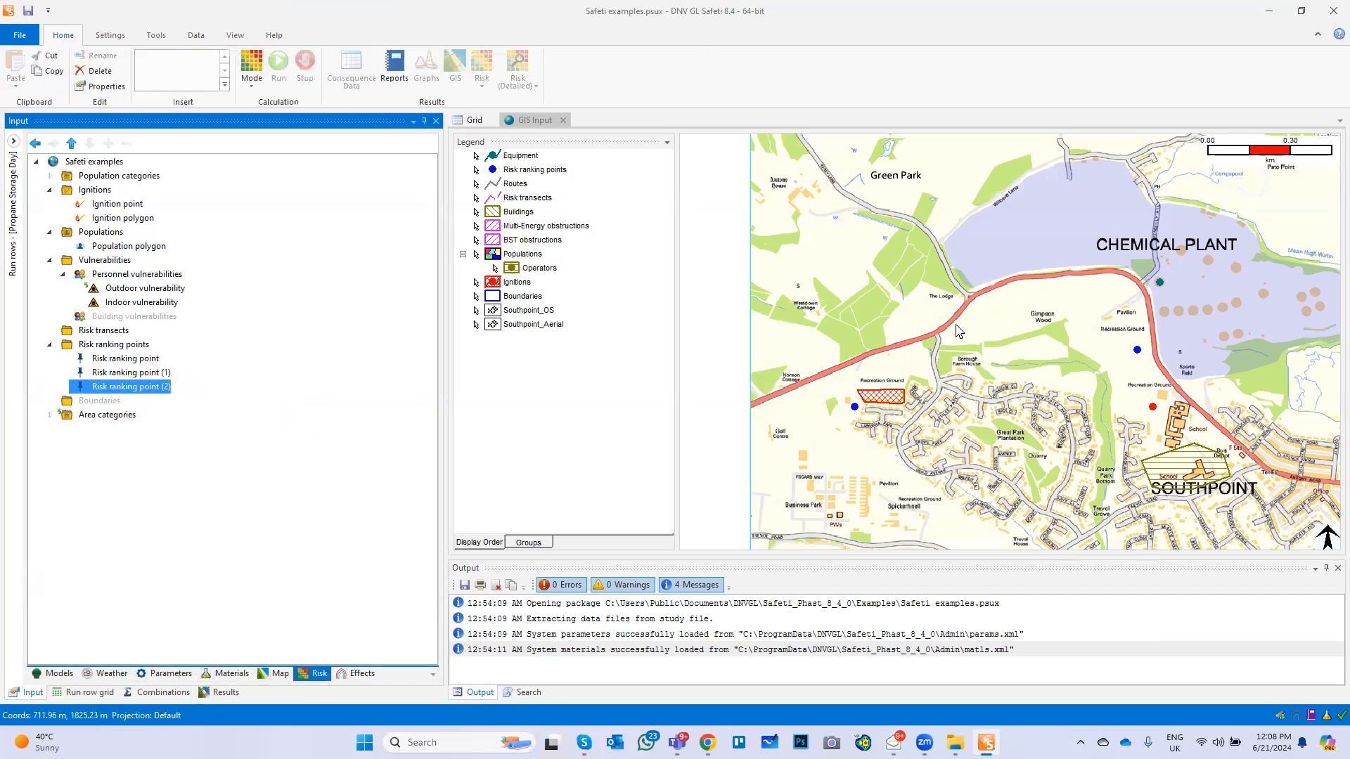
click(117, 363)
right_click(117, 362)
click(175, 587)
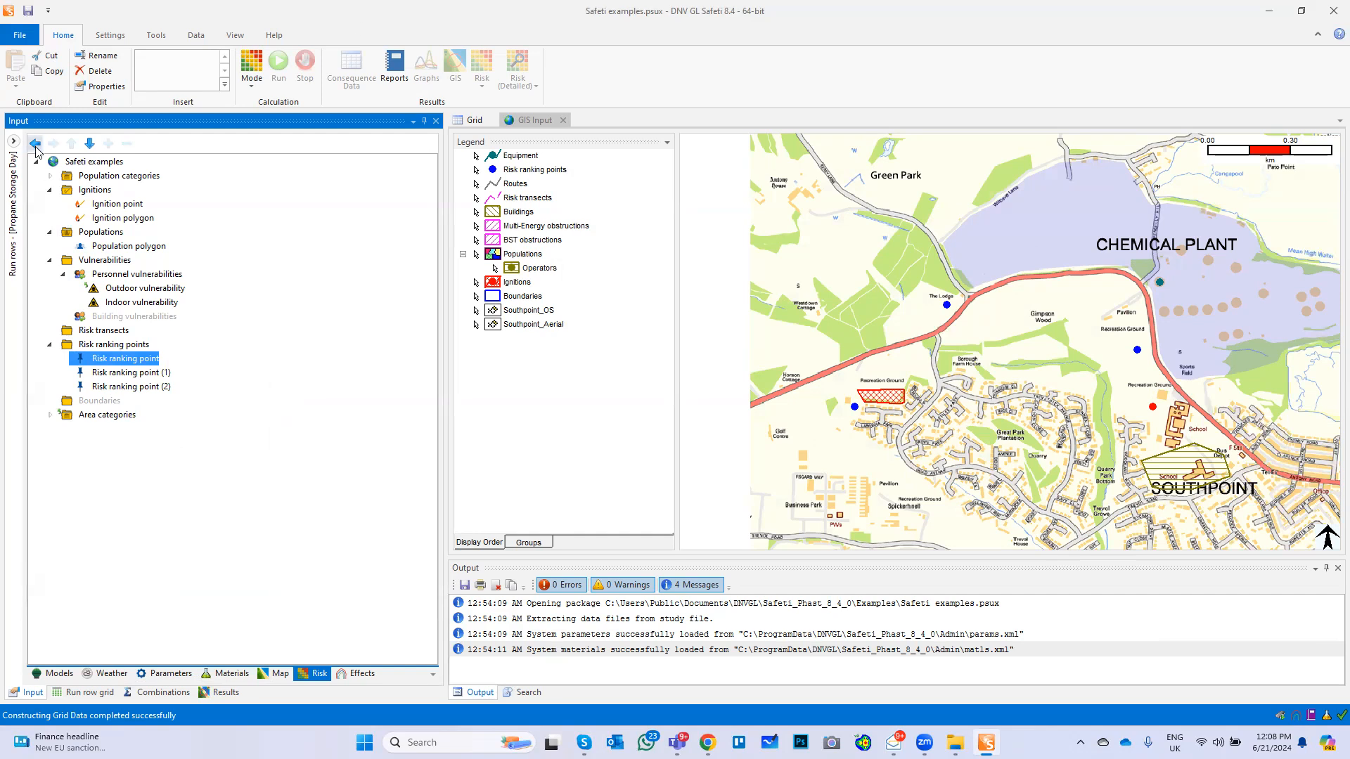
Delete the Propane Storage Night row from the run row grid
mouse_move(14, 146)
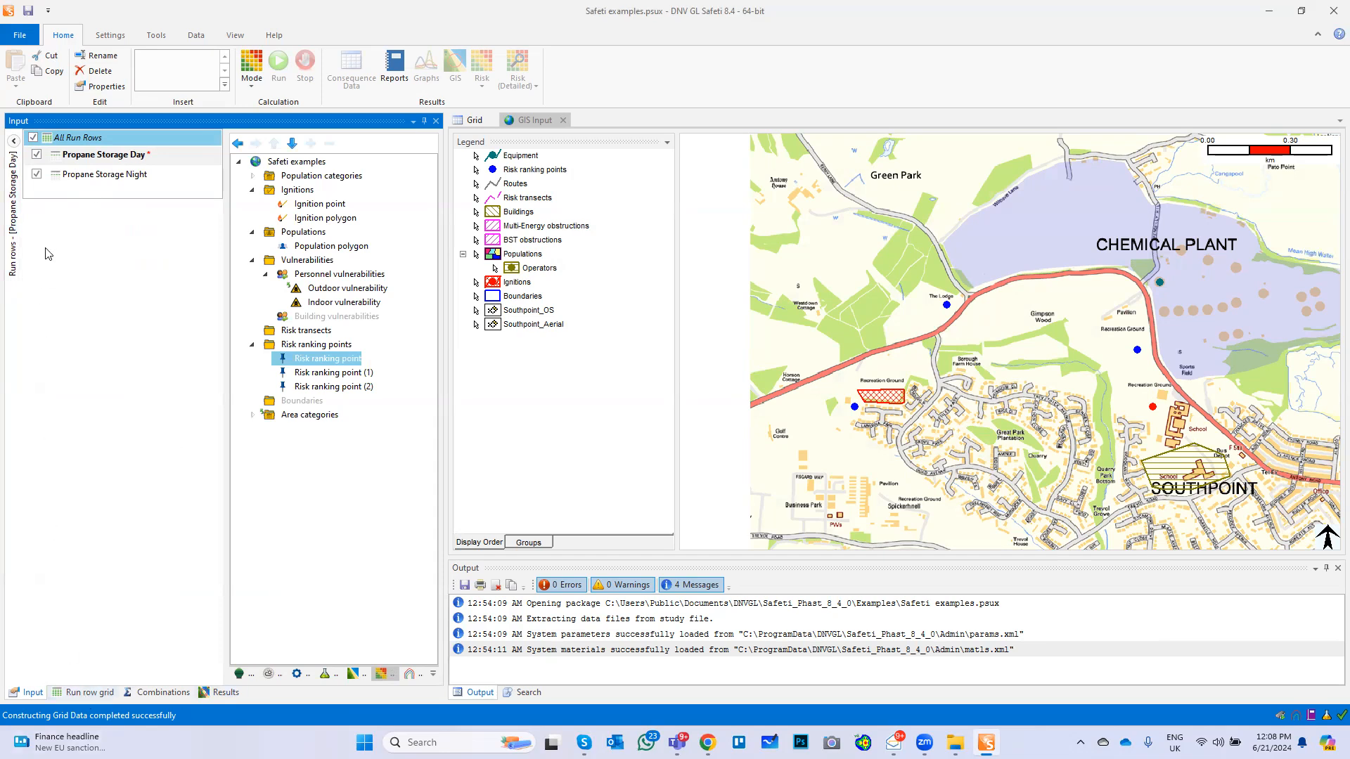
click(83, 693)
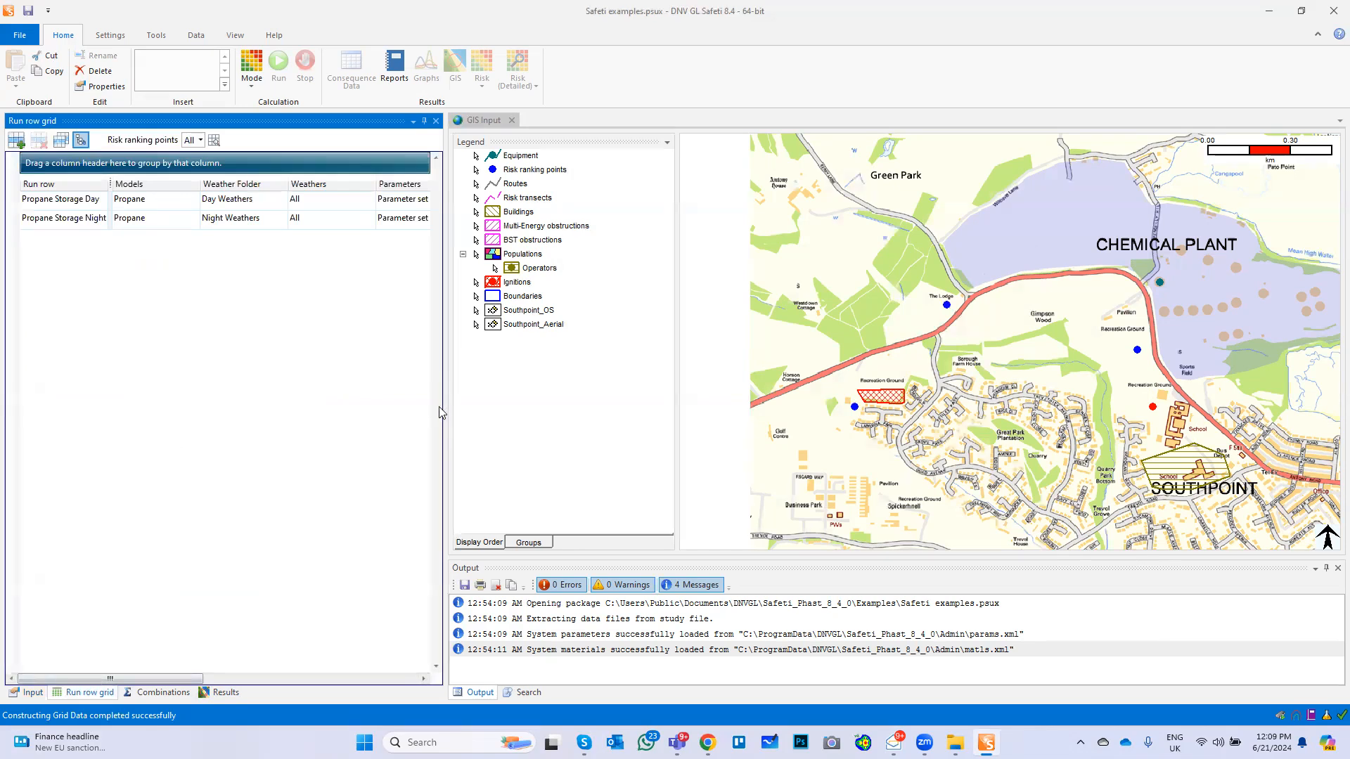
drag(443, 406, 727, 424)
click(67, 223)
click(39, 139)
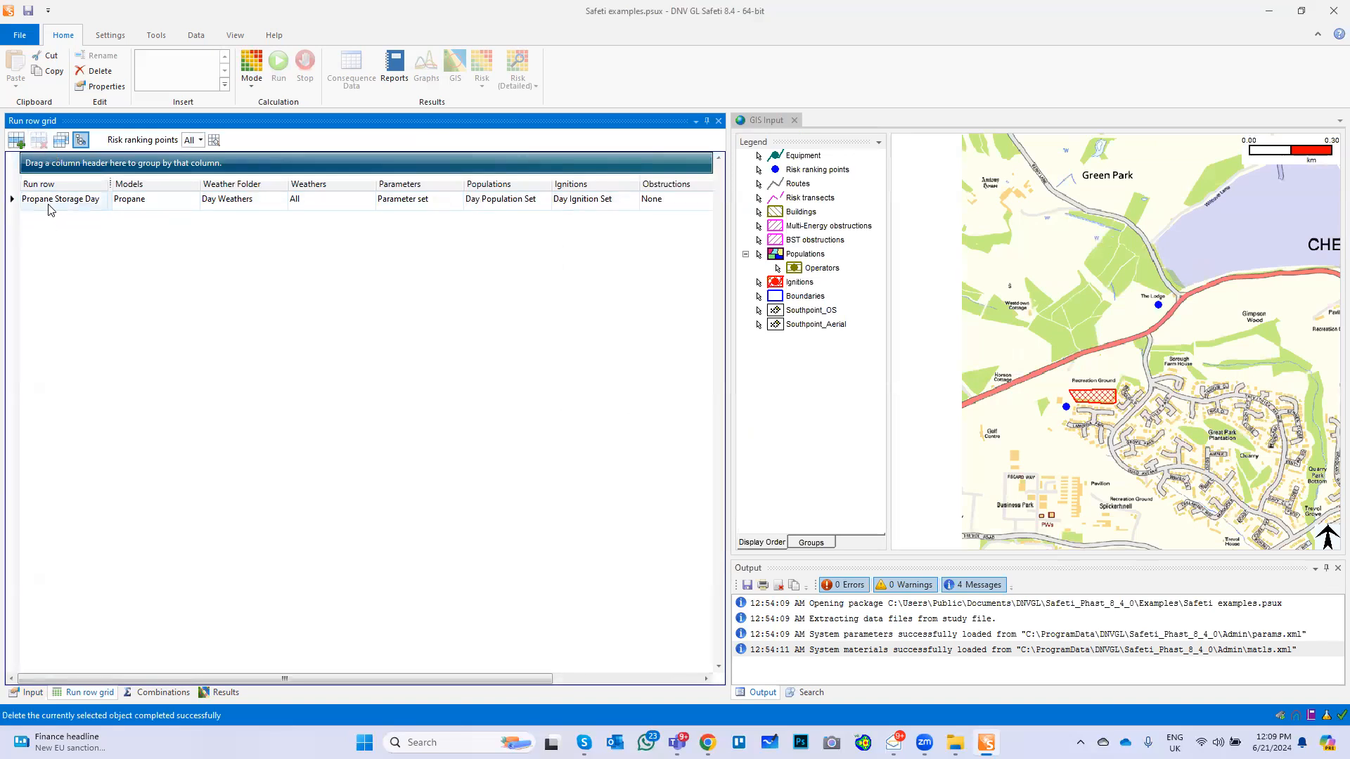
Examine the Propane Storage Day run row's model, weather, ignition, obstruction and remaining settings across the grid
click(147, 209)
click(179, 203)
click(226, 237)
click(281, 210)
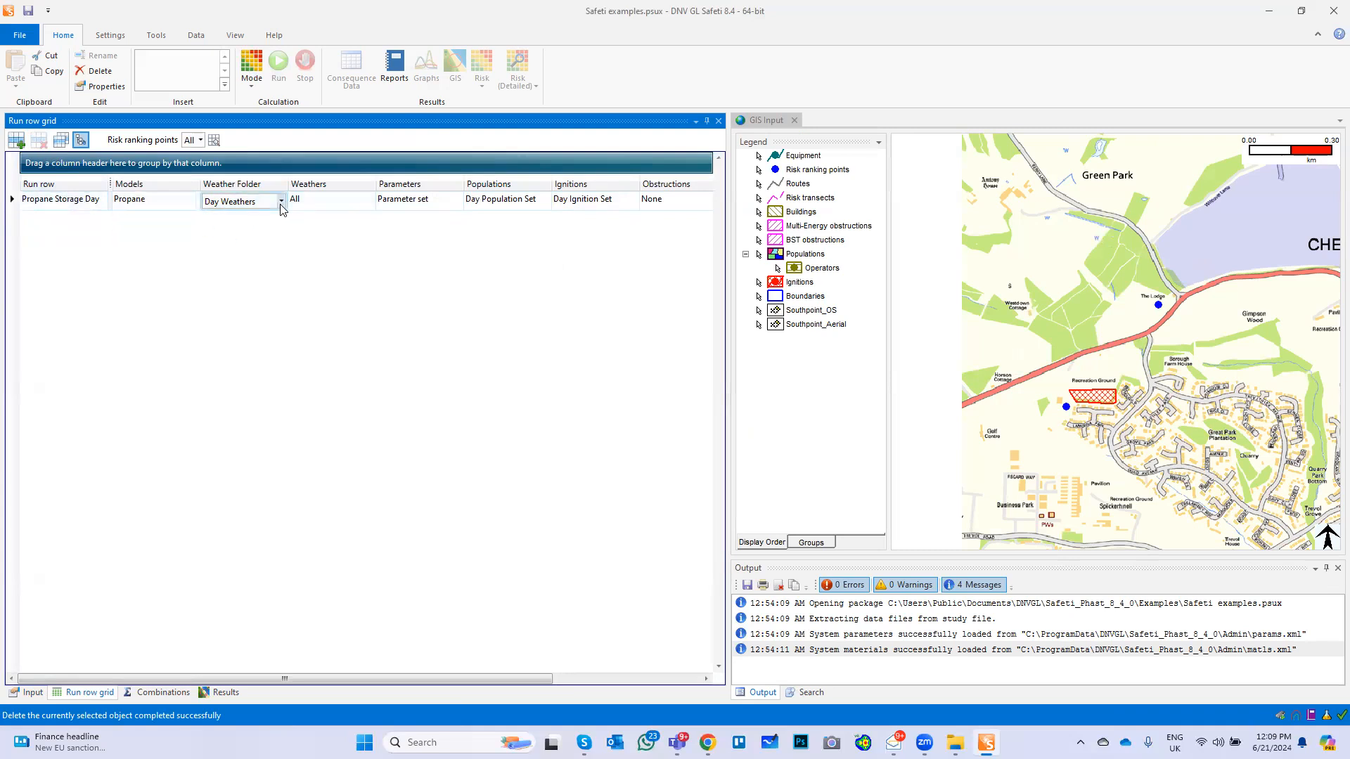
click(281, 208)
click(279, 205)
drag(340, 679, 438, 686)
click(507, 204)
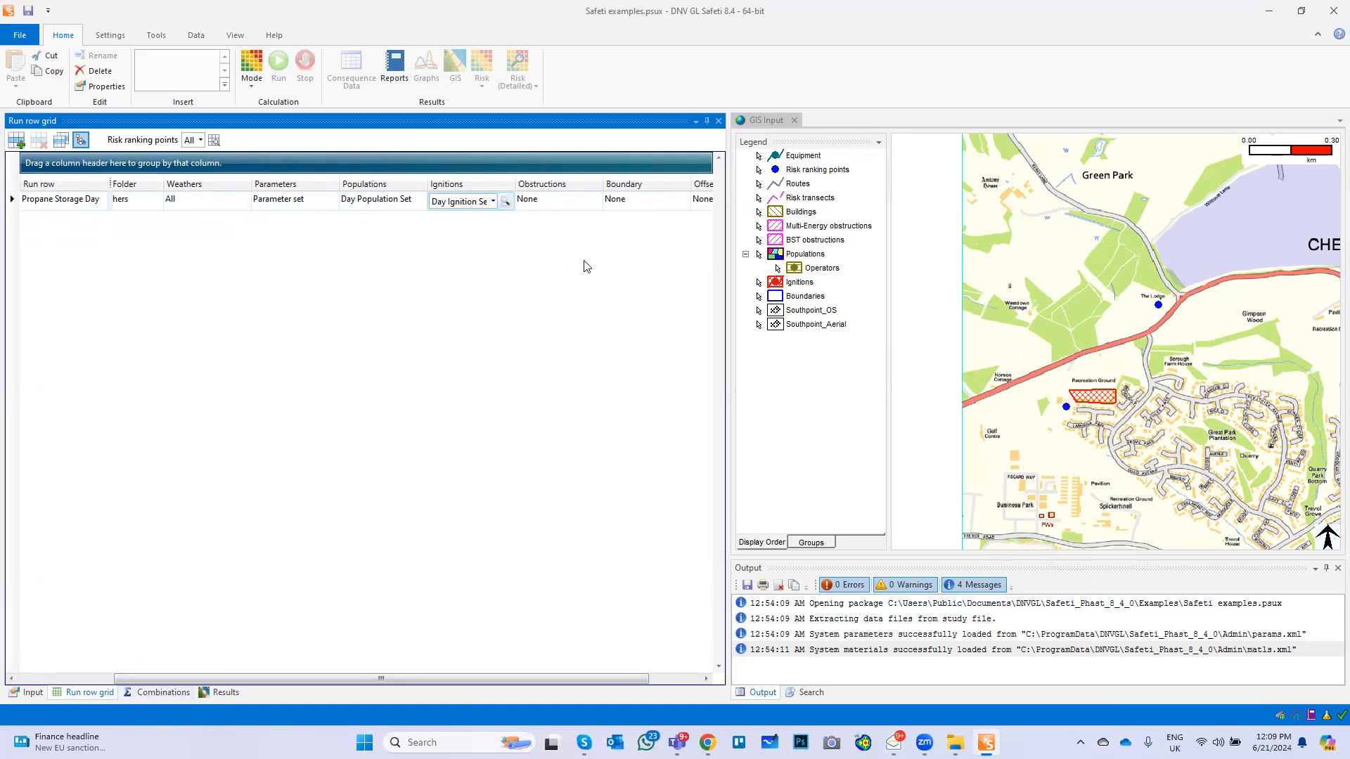
click(563, 202)
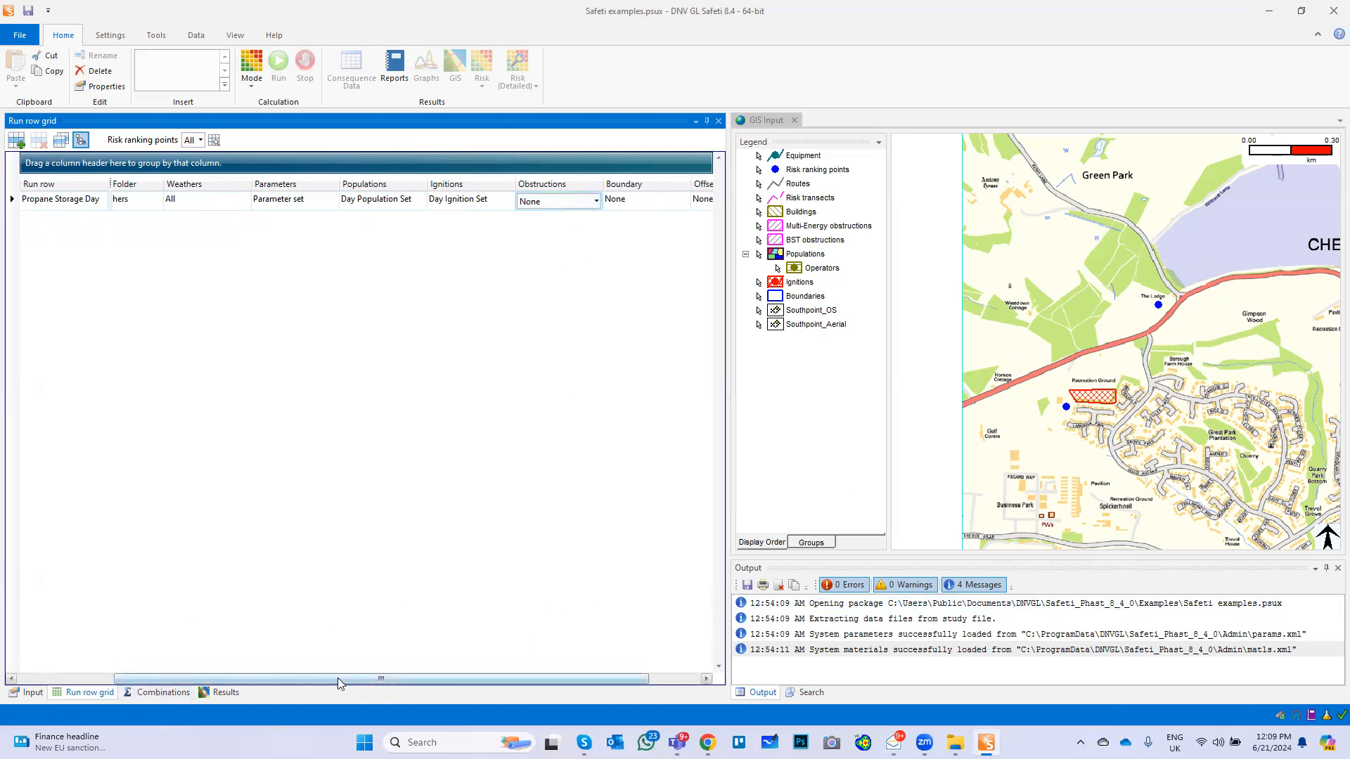
drag(335, 680, 516, 694)
click(555, 203)
click(501, 205)
drag(507, 681, 281, 665)
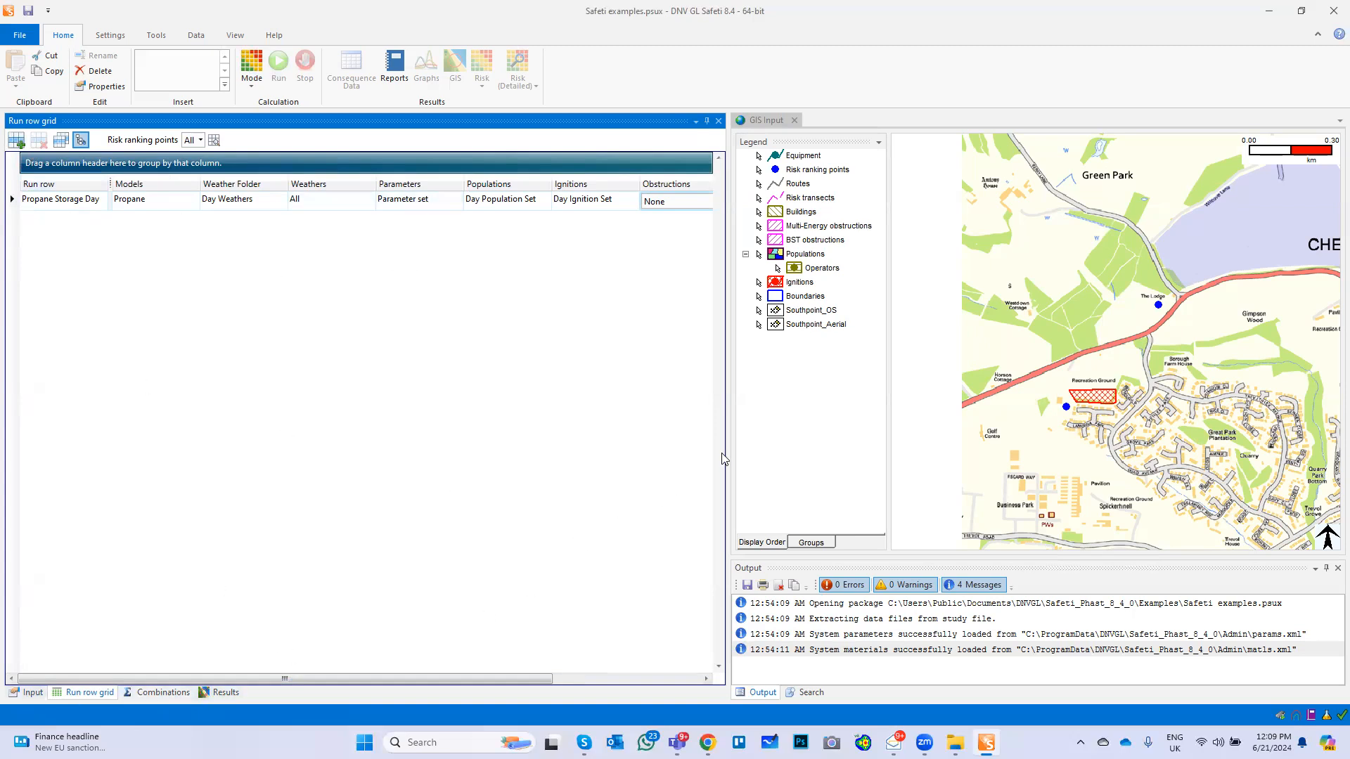
Run the risk calculation for the Propane Storage Day run row from the study inputs
drag(727, 454, 374, 454)
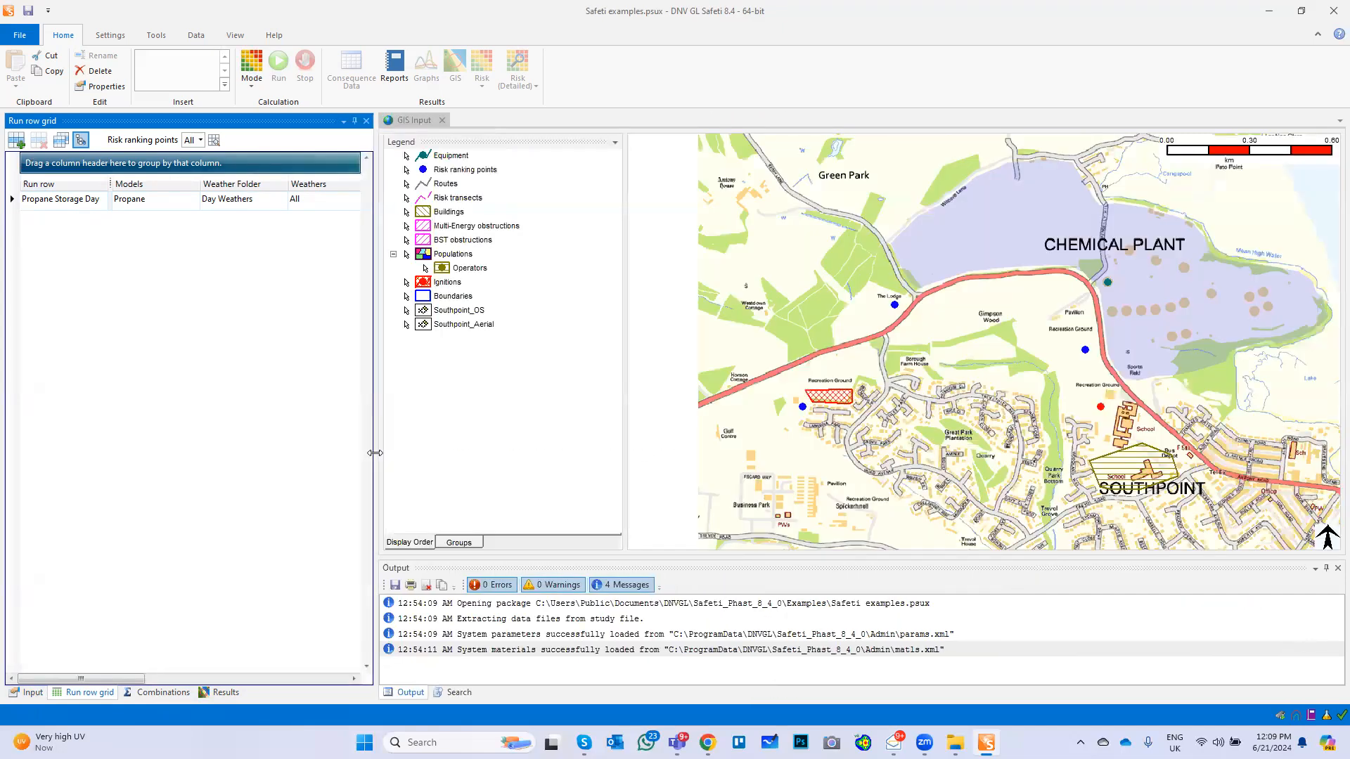
click(38, 698)
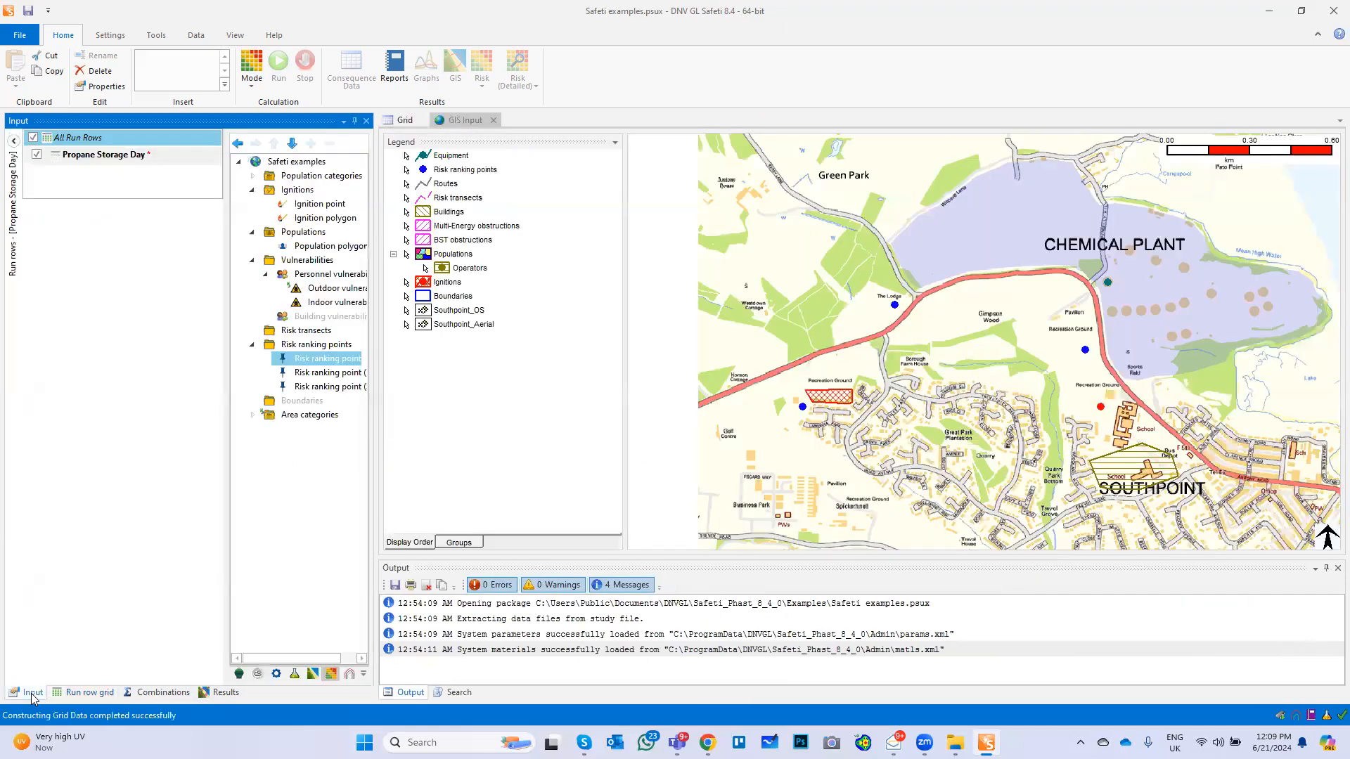
click(100, 158)
right_click(99, 156)
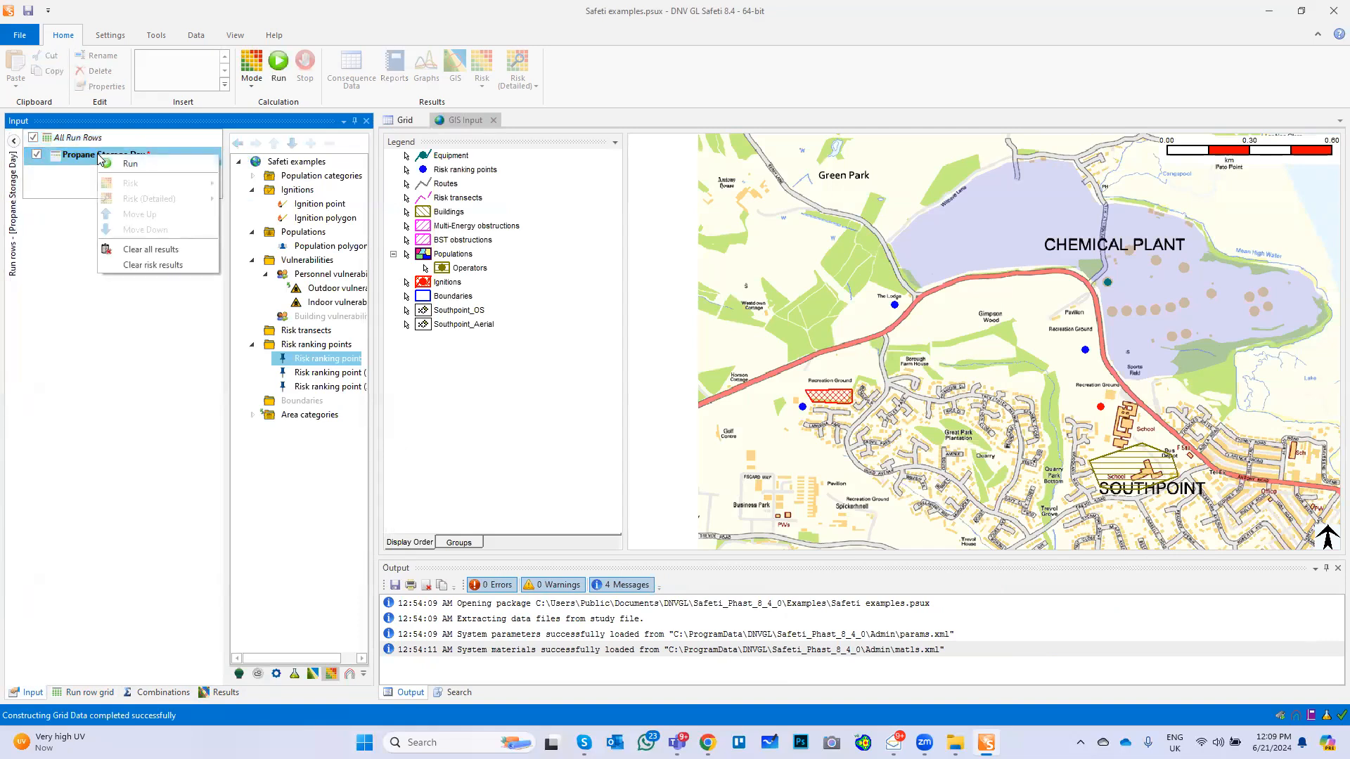
click(130, 164)
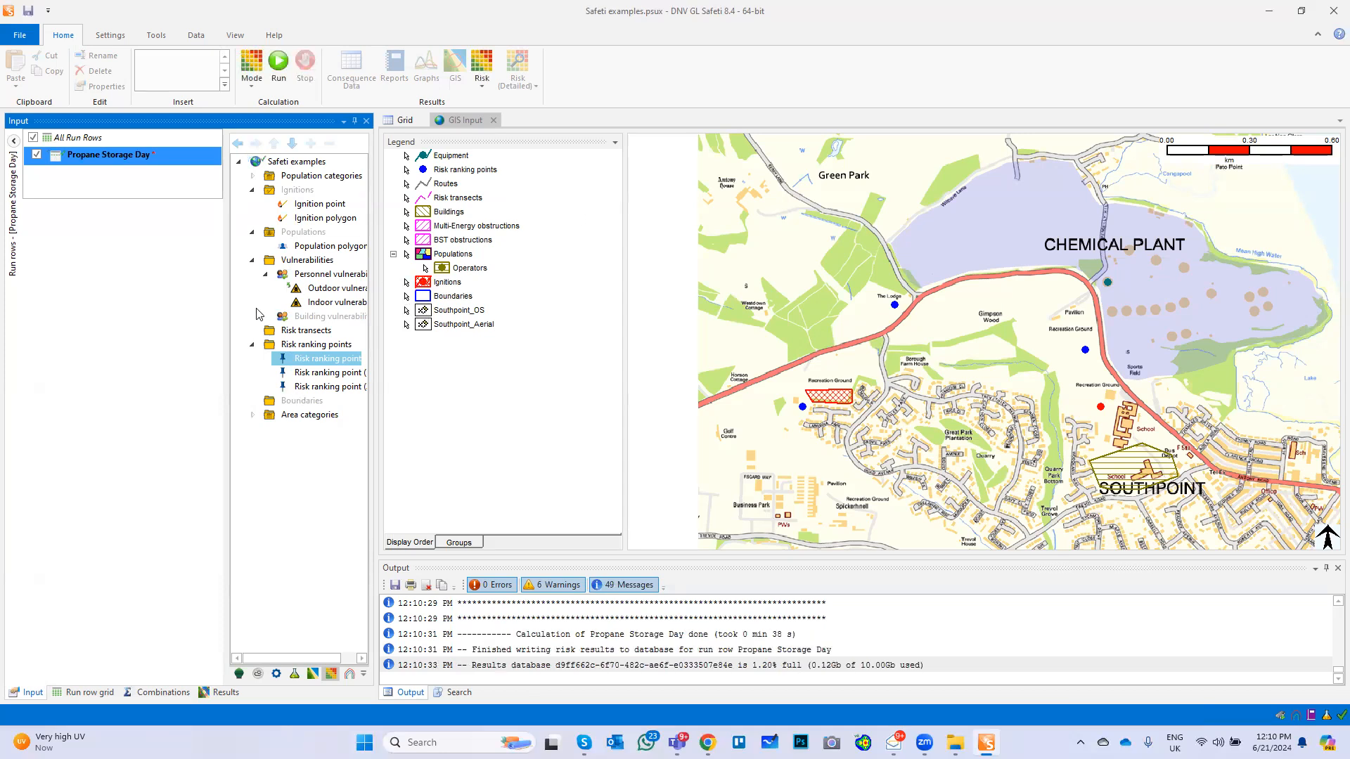
Plot multi-level individual risk contours for All: Day and Night with outdoor vulnerability, covering risk levels from 1 to 1E-09 /AvgeYear
drag(223, 321, 133, 315)
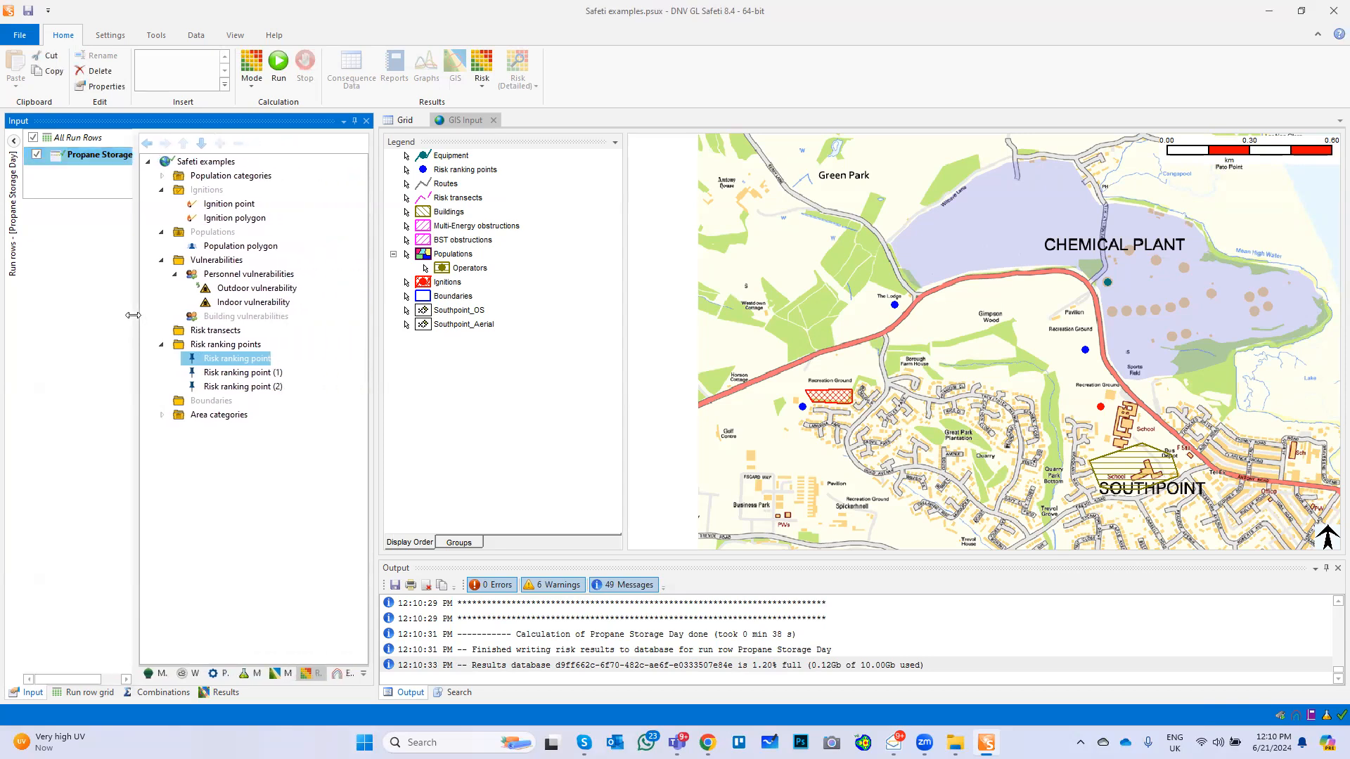
click(157, 674)
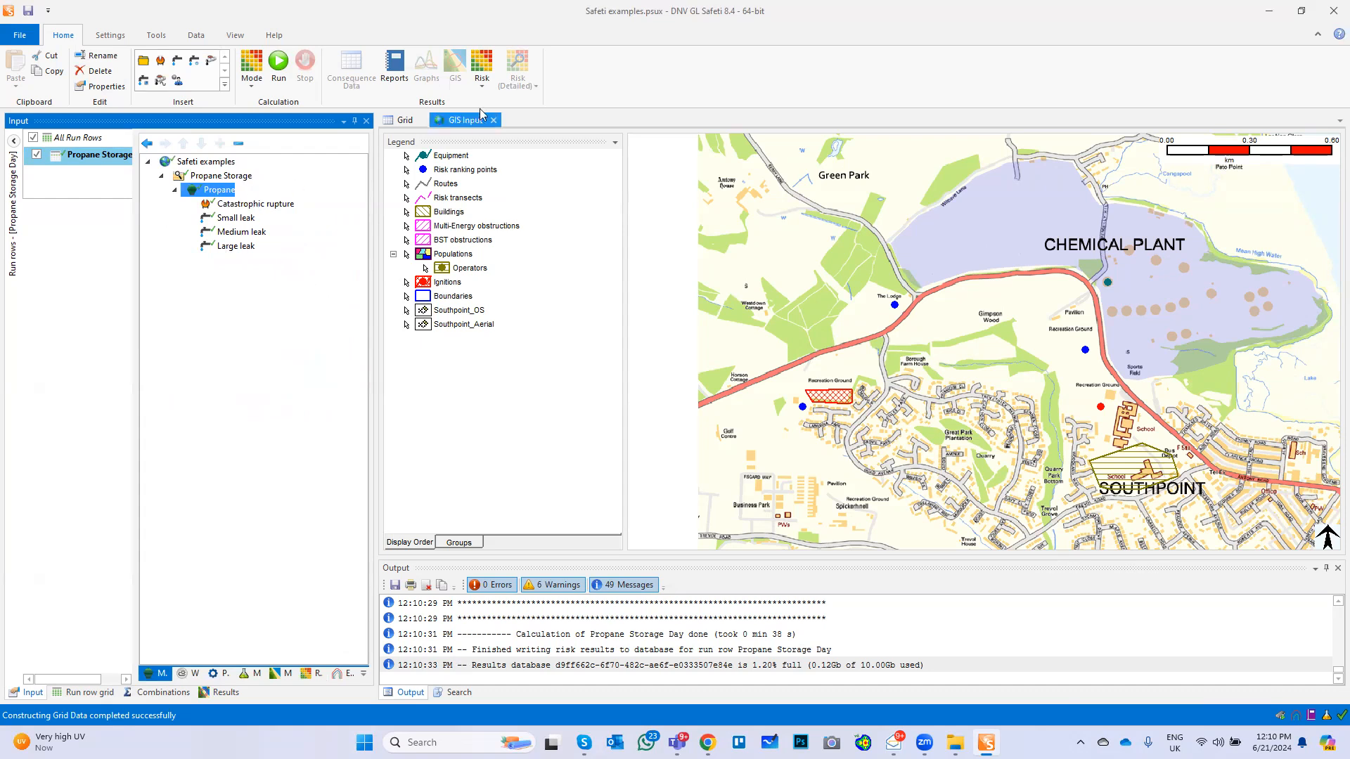
click(482, 86)
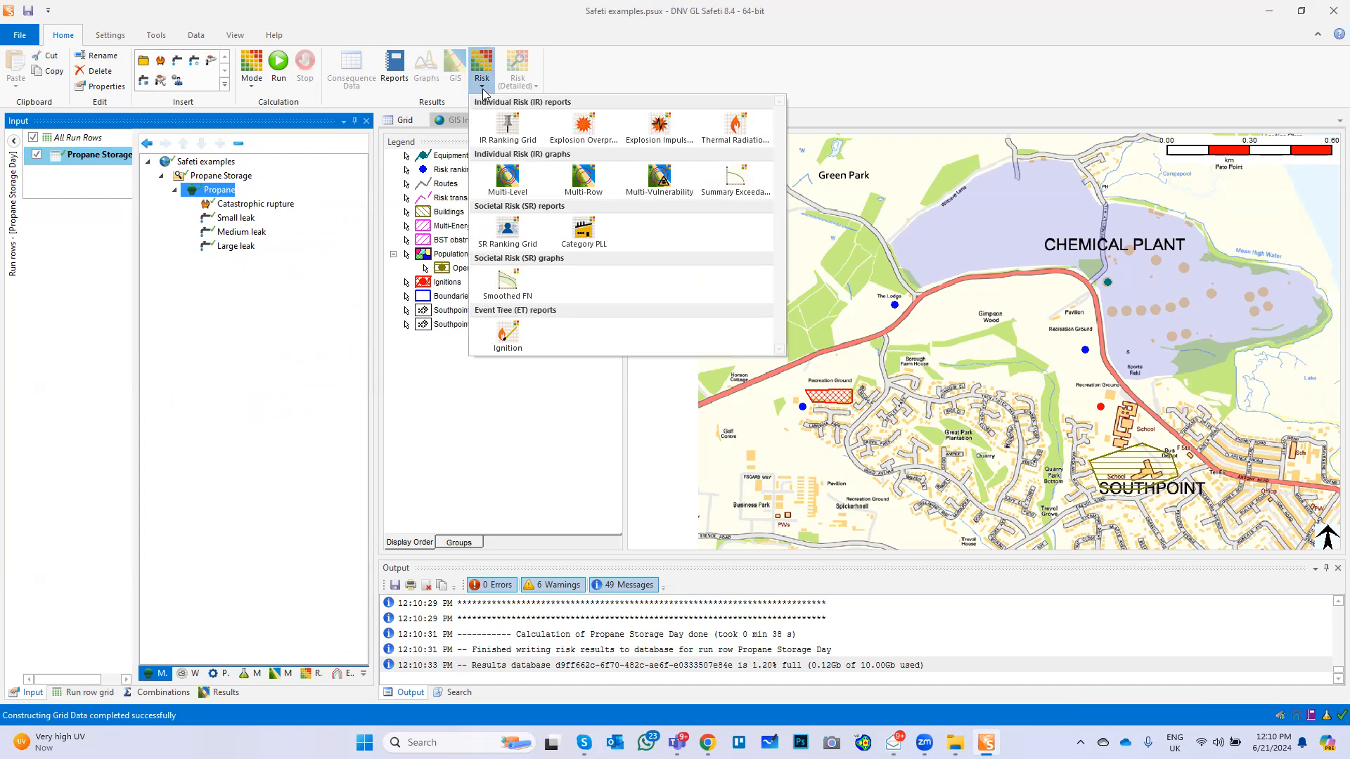
click(509, 182)
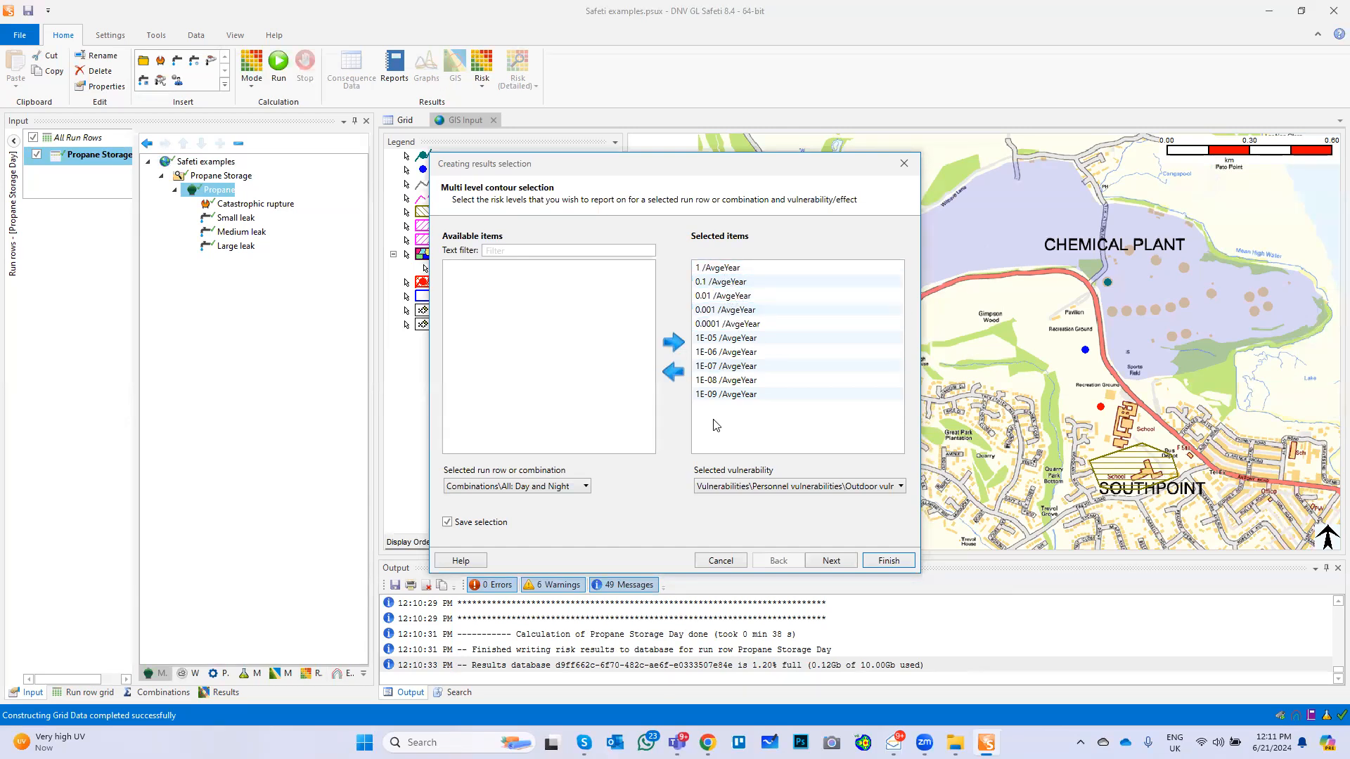
click(831, 560)
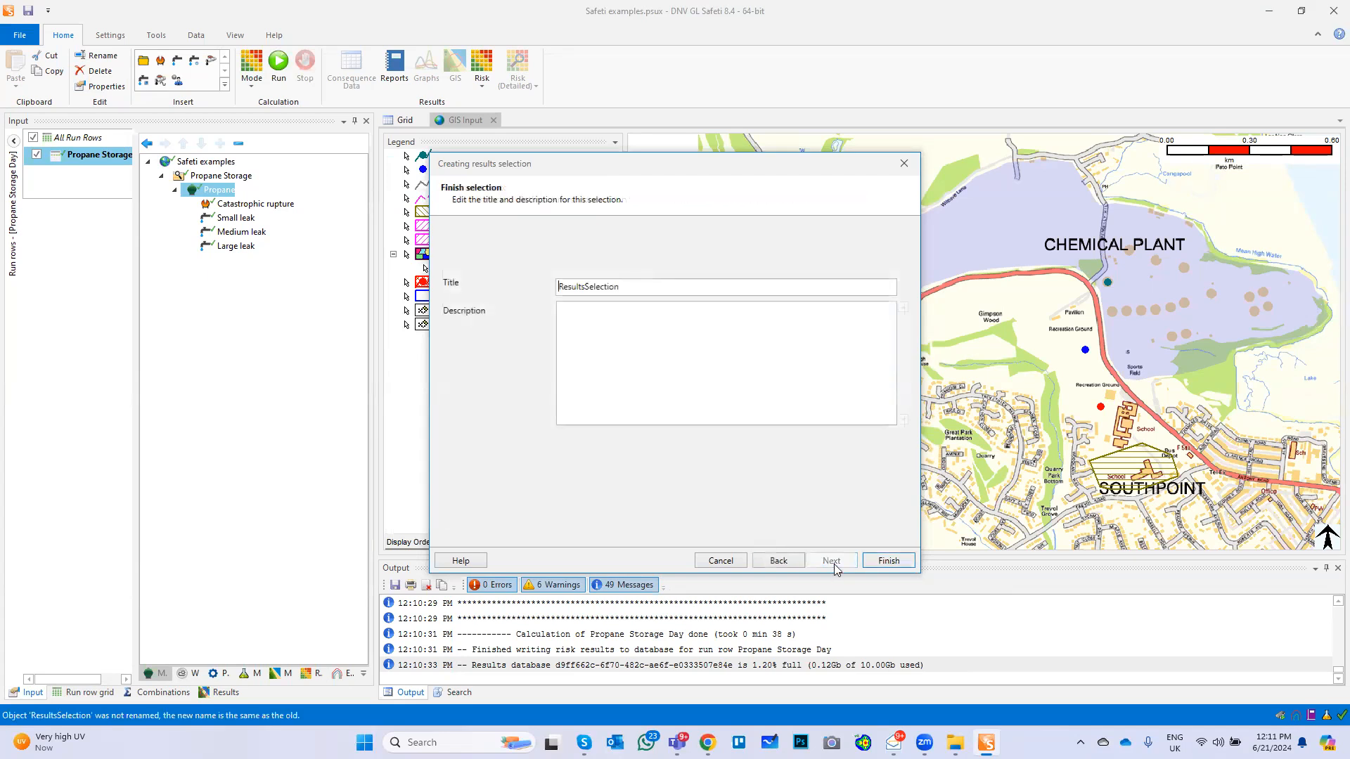
click(887, 563)
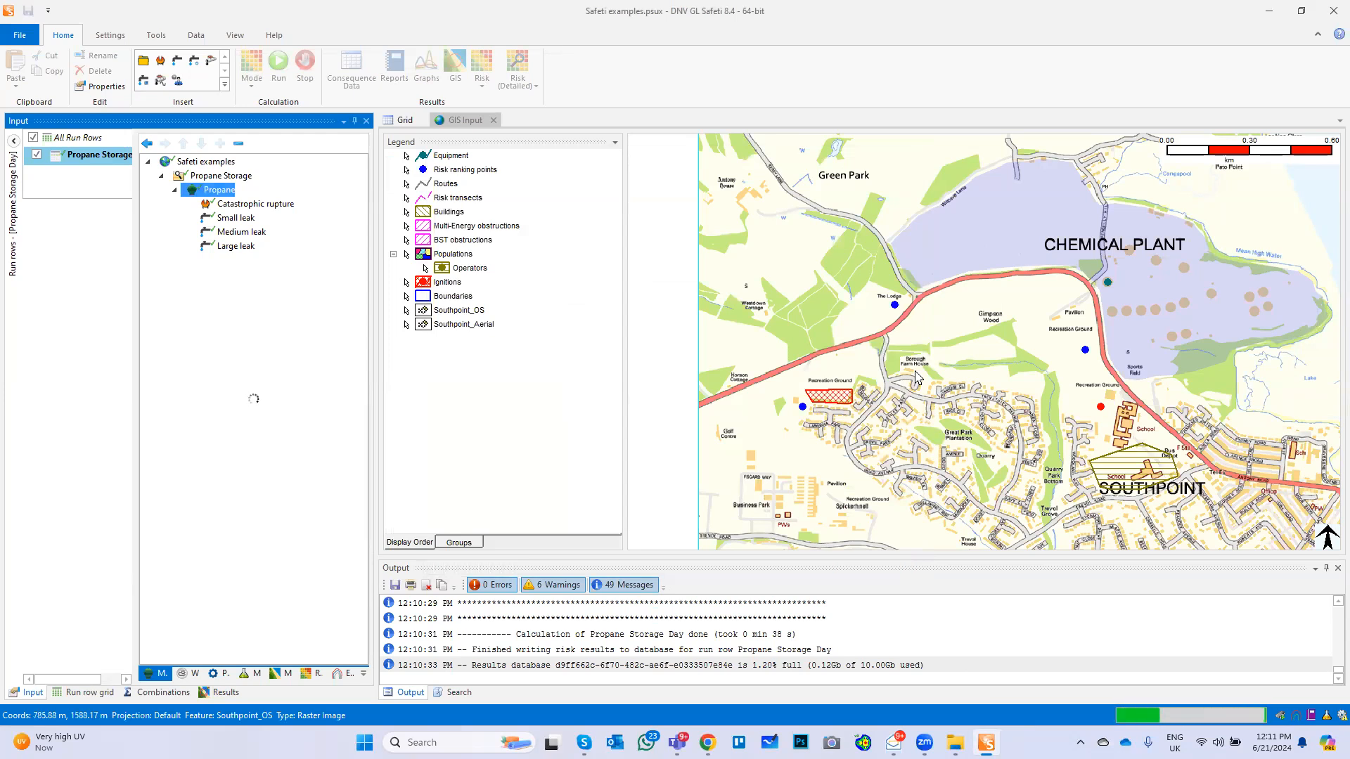
scroll(916, 377, down, 1)
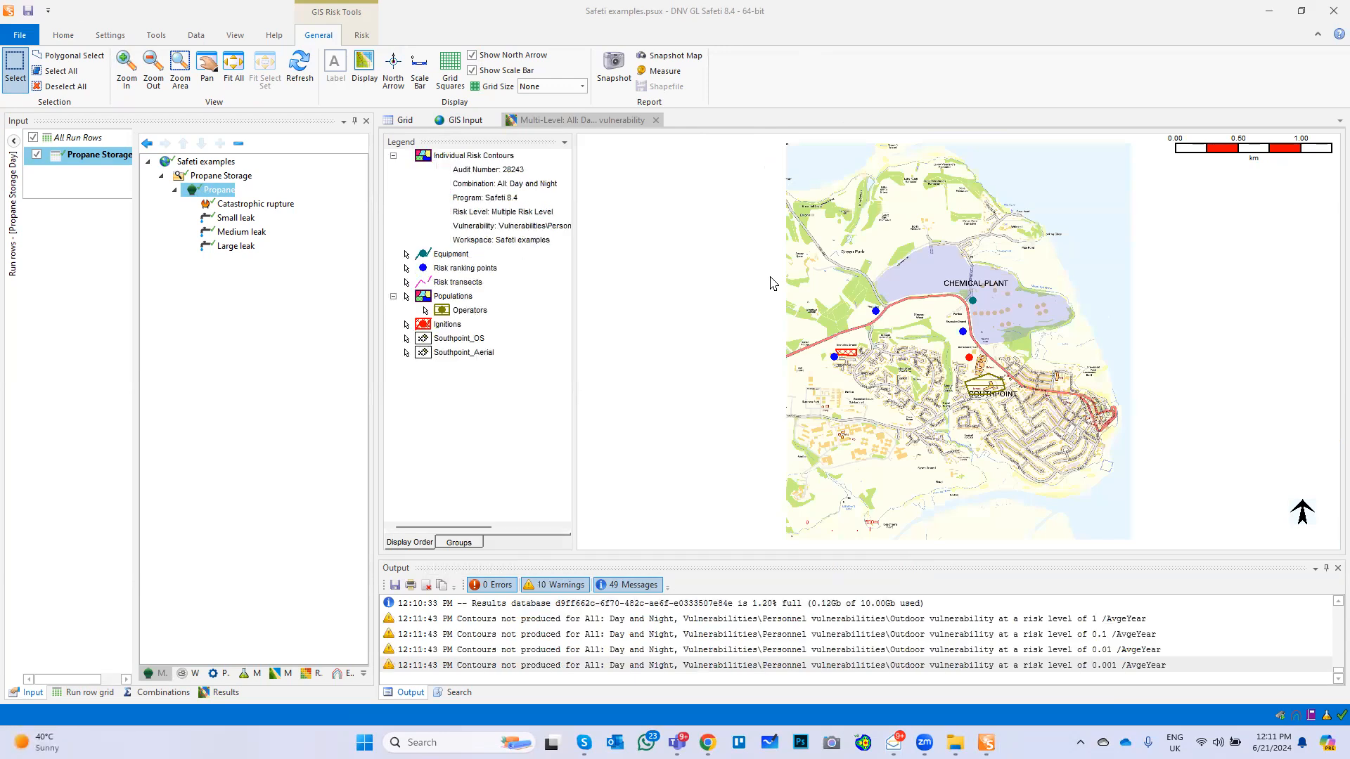
scroll(1019, 314, up, 2)
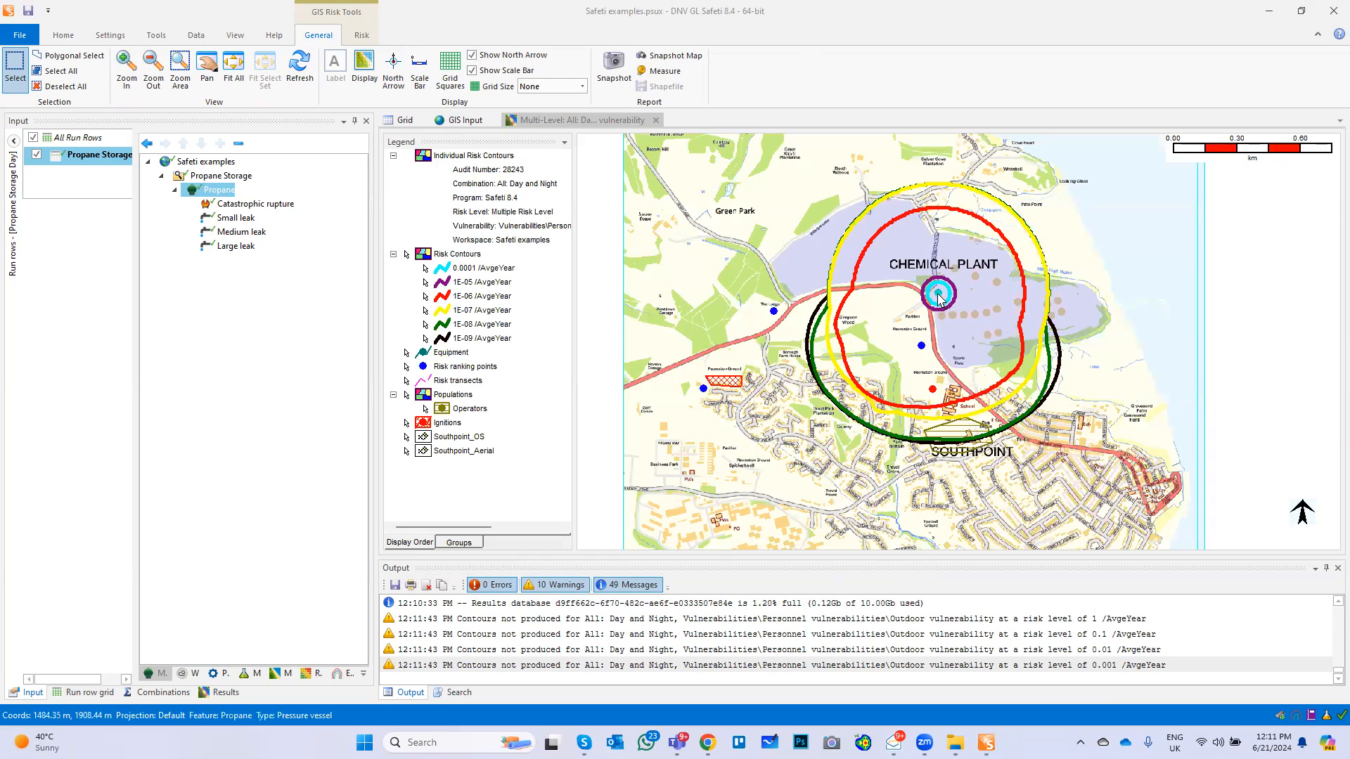
click(858, 276)
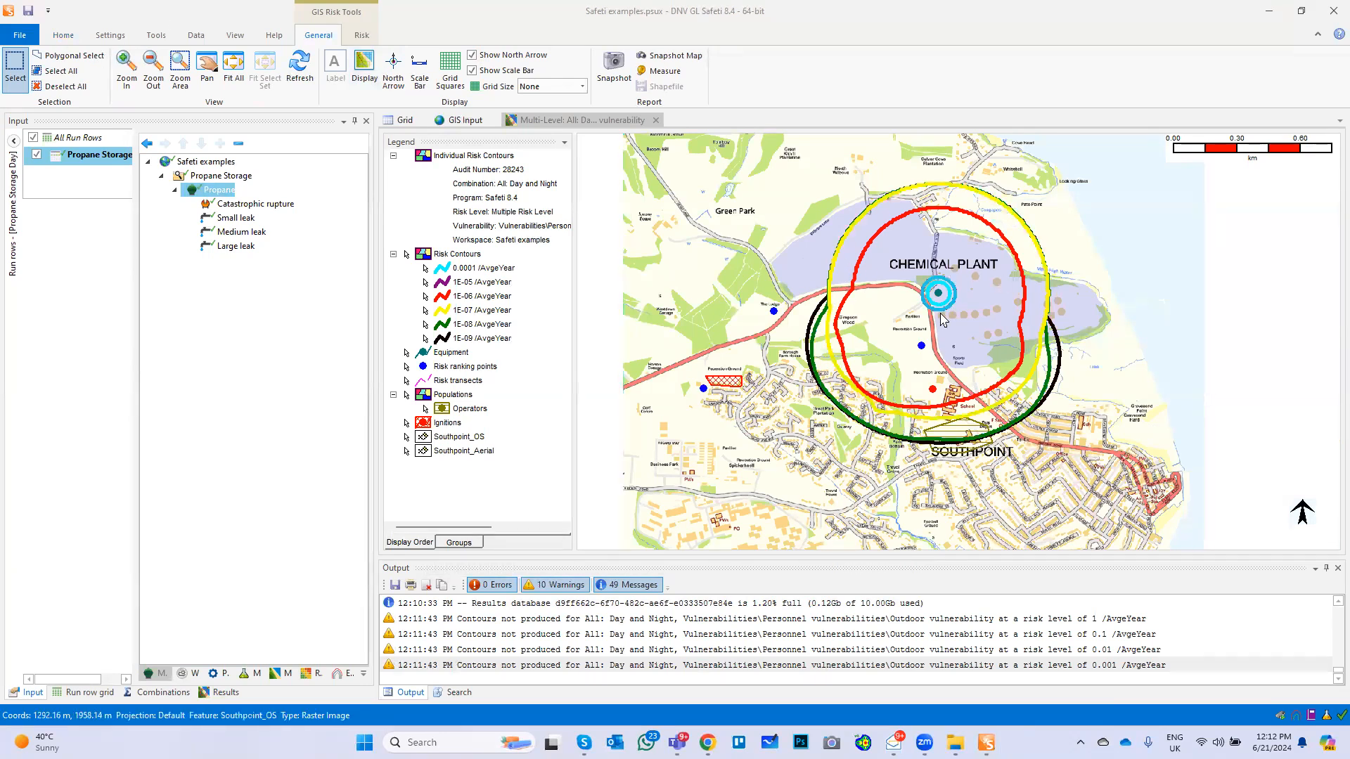
Plot multi-vulnerability risk contours at 1E-06 /AvgeYear for All: Day and Night, covering outdoor and indoor vulnerability, and inspect them around the ranking points
click(62, 38)
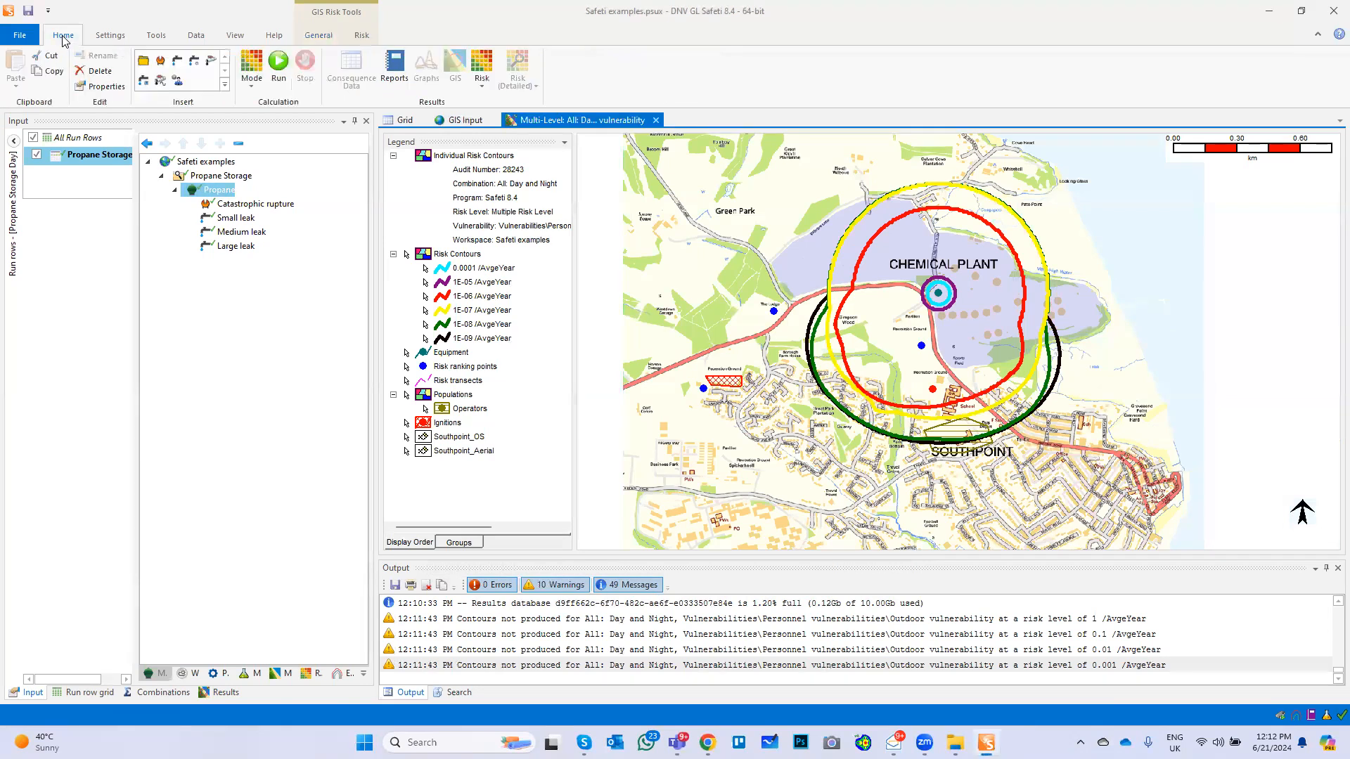
click(484, 90)
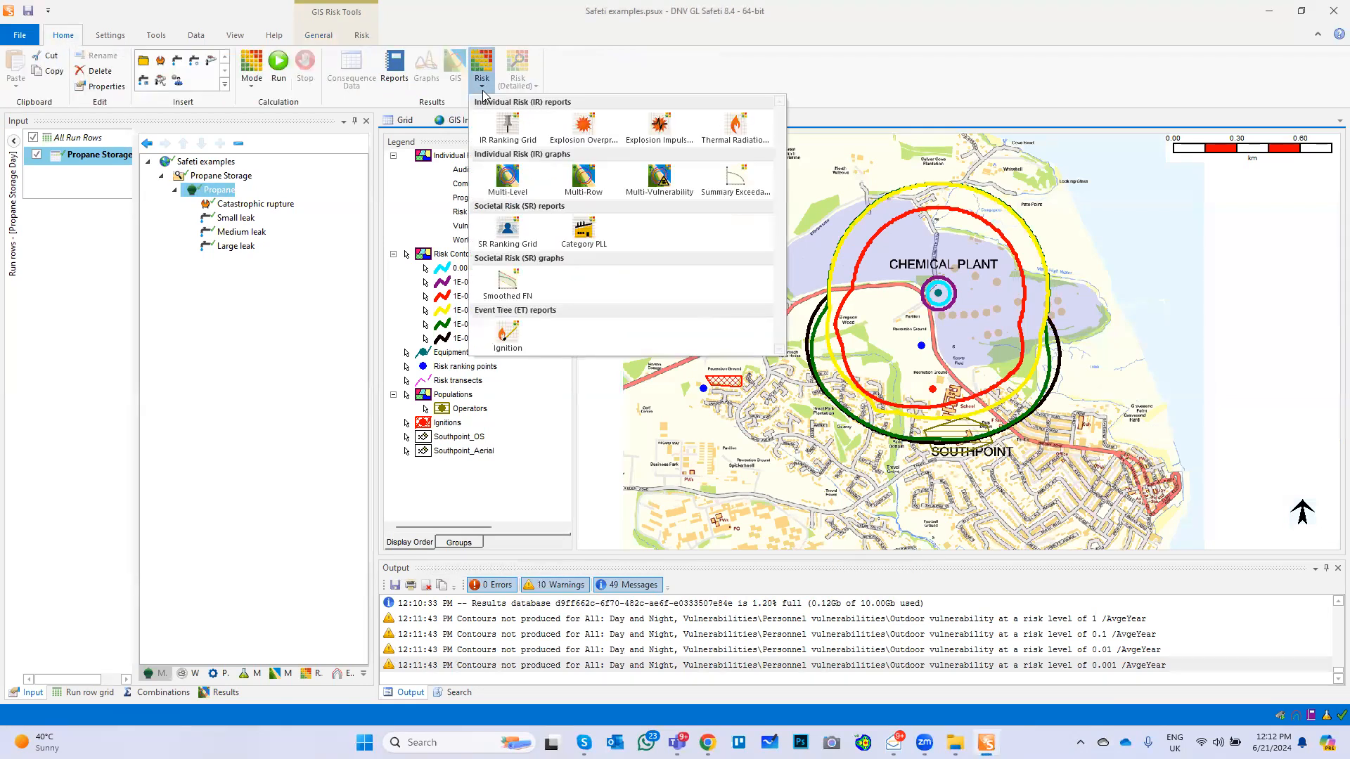
click(666, 184)
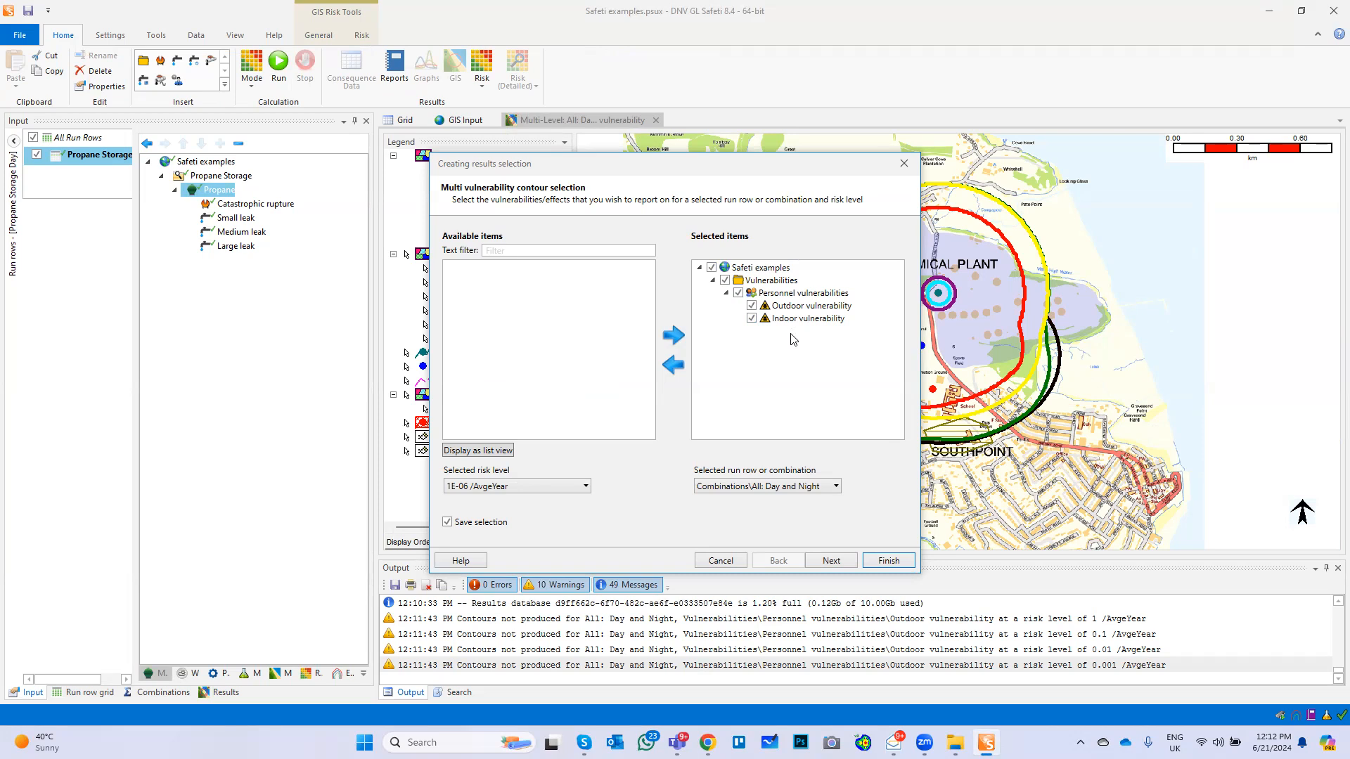
click(833, 563)
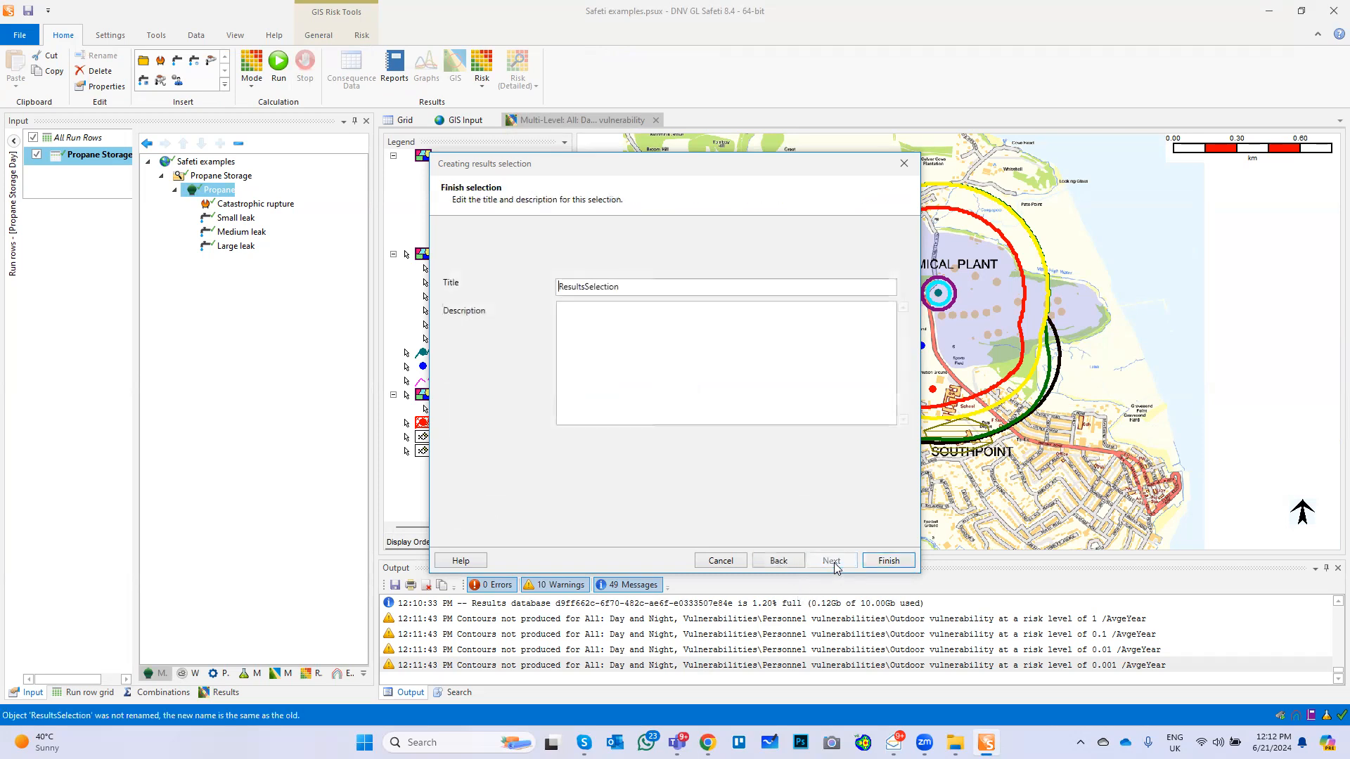
click(889, 561)
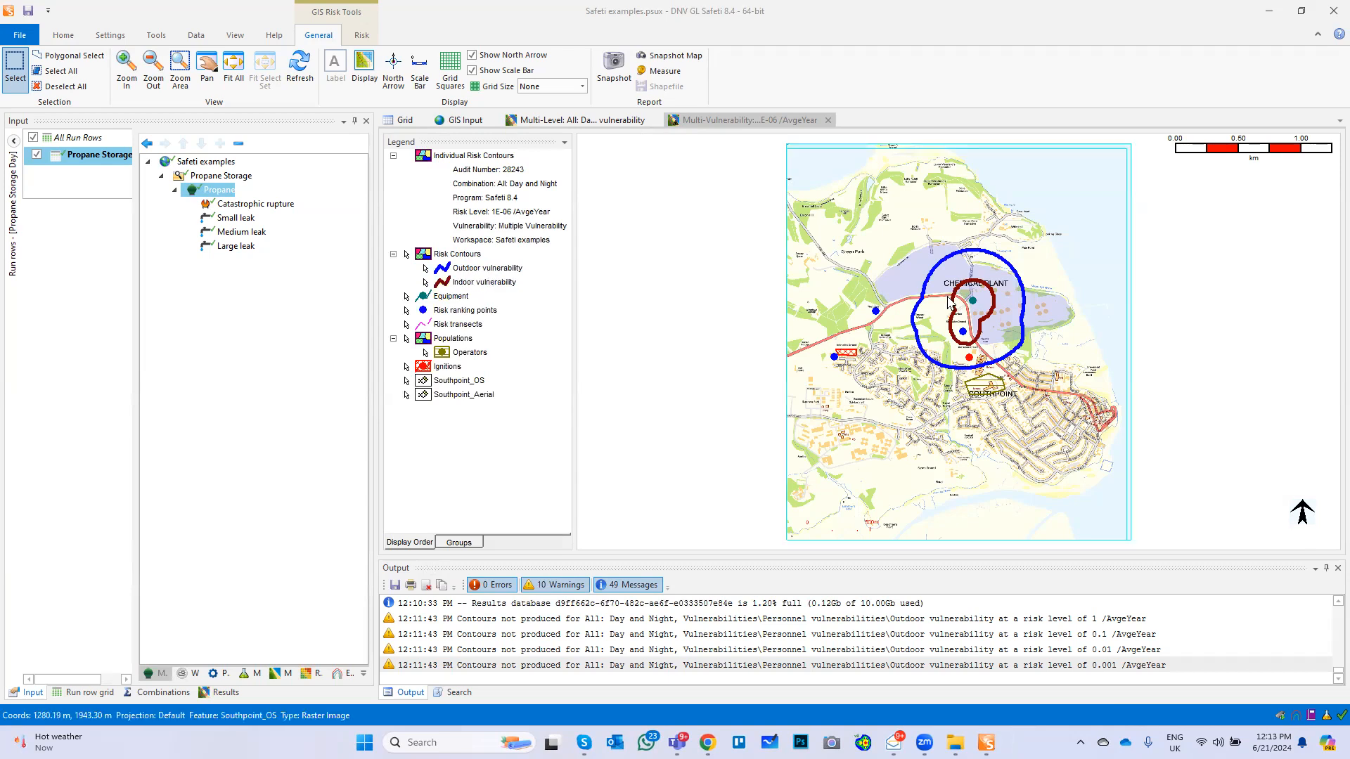
scroll(935, 293, up, 2)
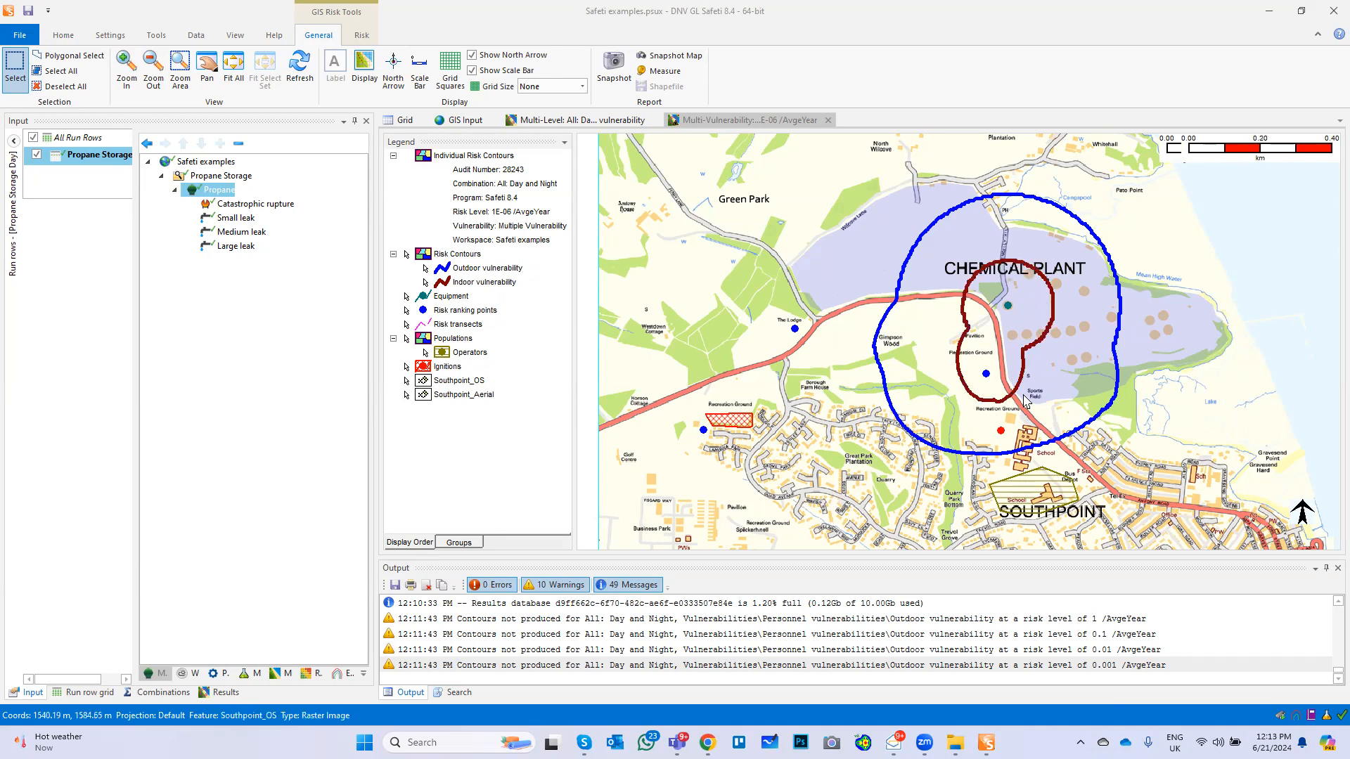
scroll(1025, 400, down, 1)
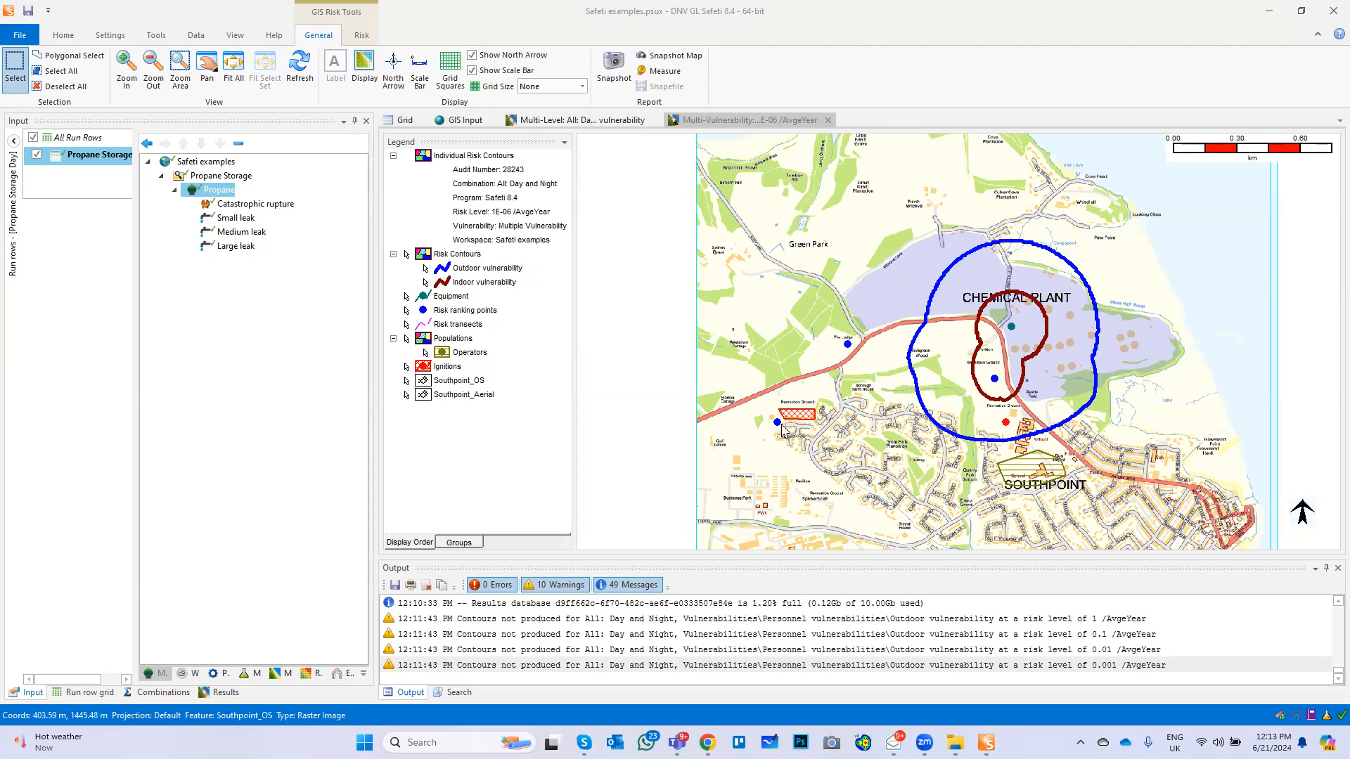
scroll(787, 430, up, 1)
scroll(803, 422, up, 1)
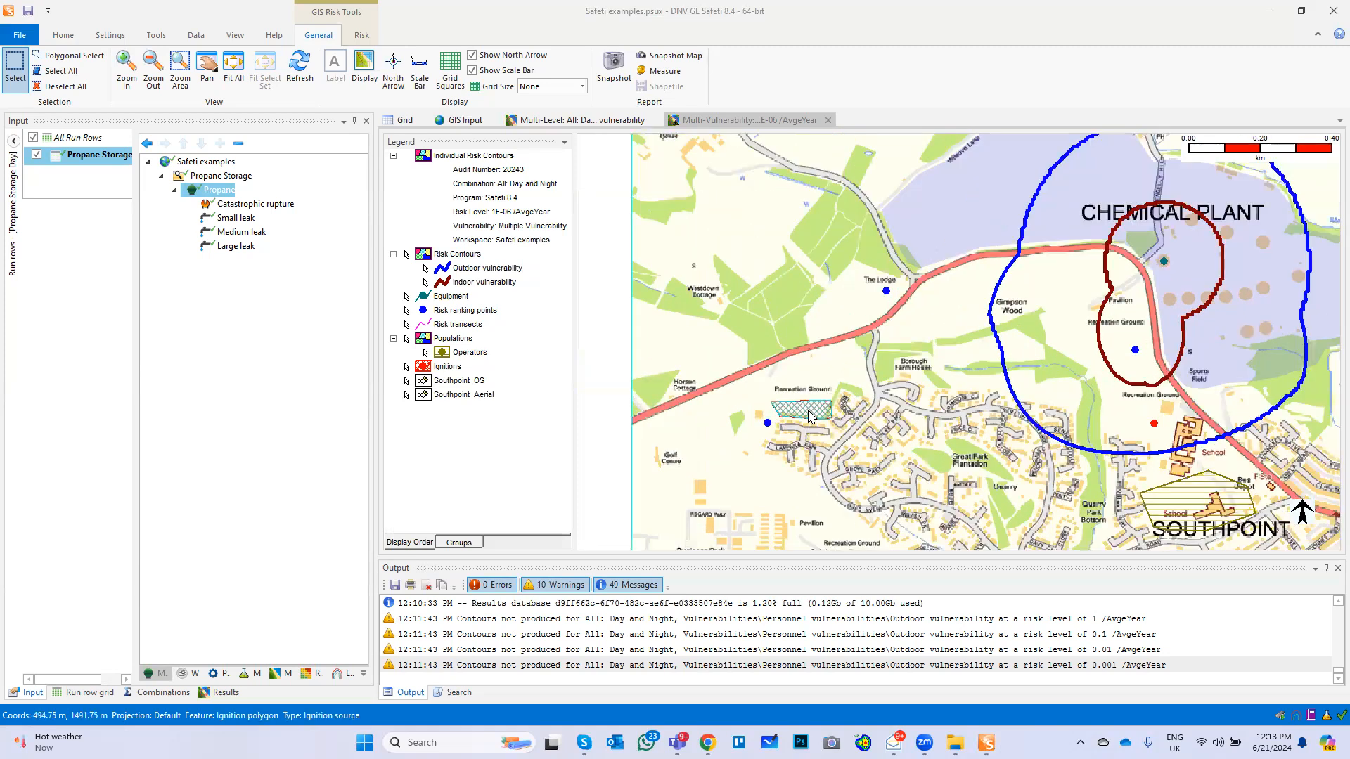
scroll(809, 416, down, 1)
scroll(808, 416, down, 1)
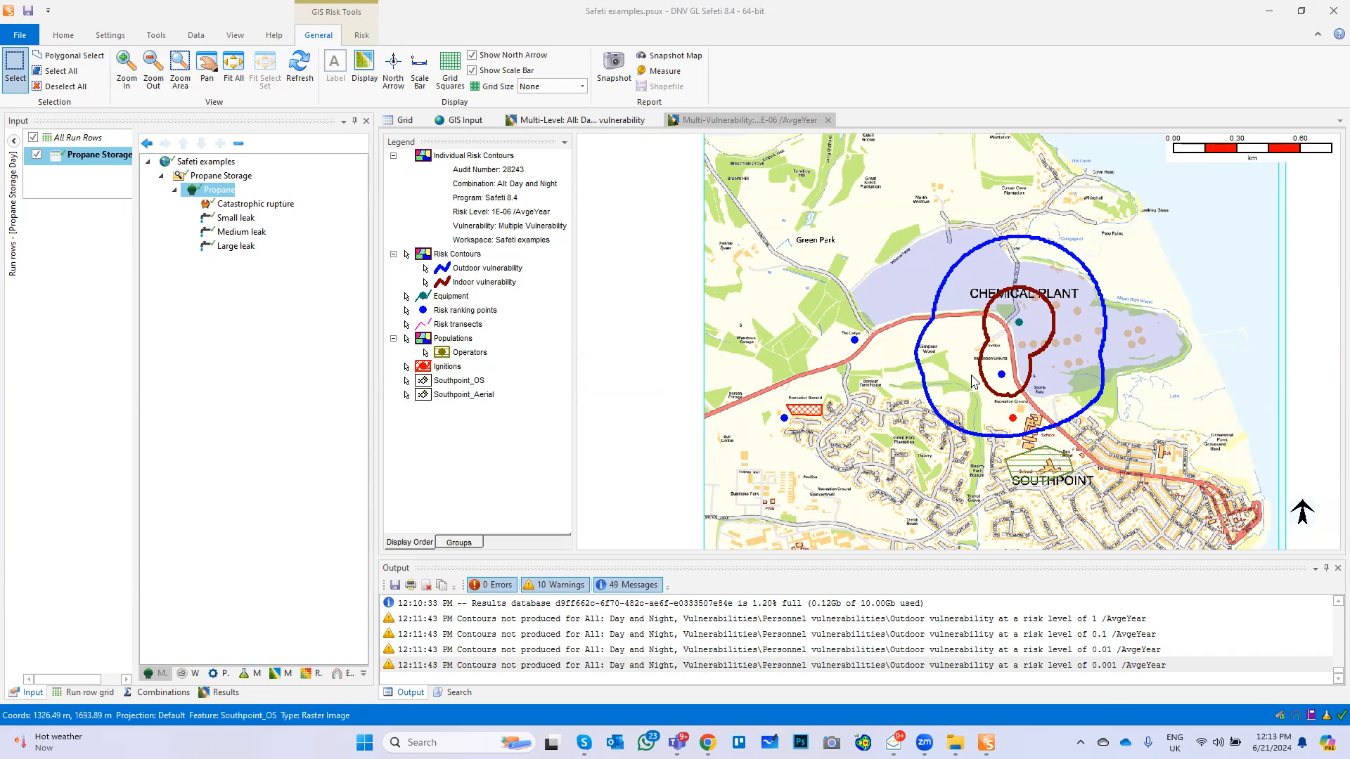
Generate the smoothed FN curve of societal risk for the All: Day and Night combination
click(62, 35)
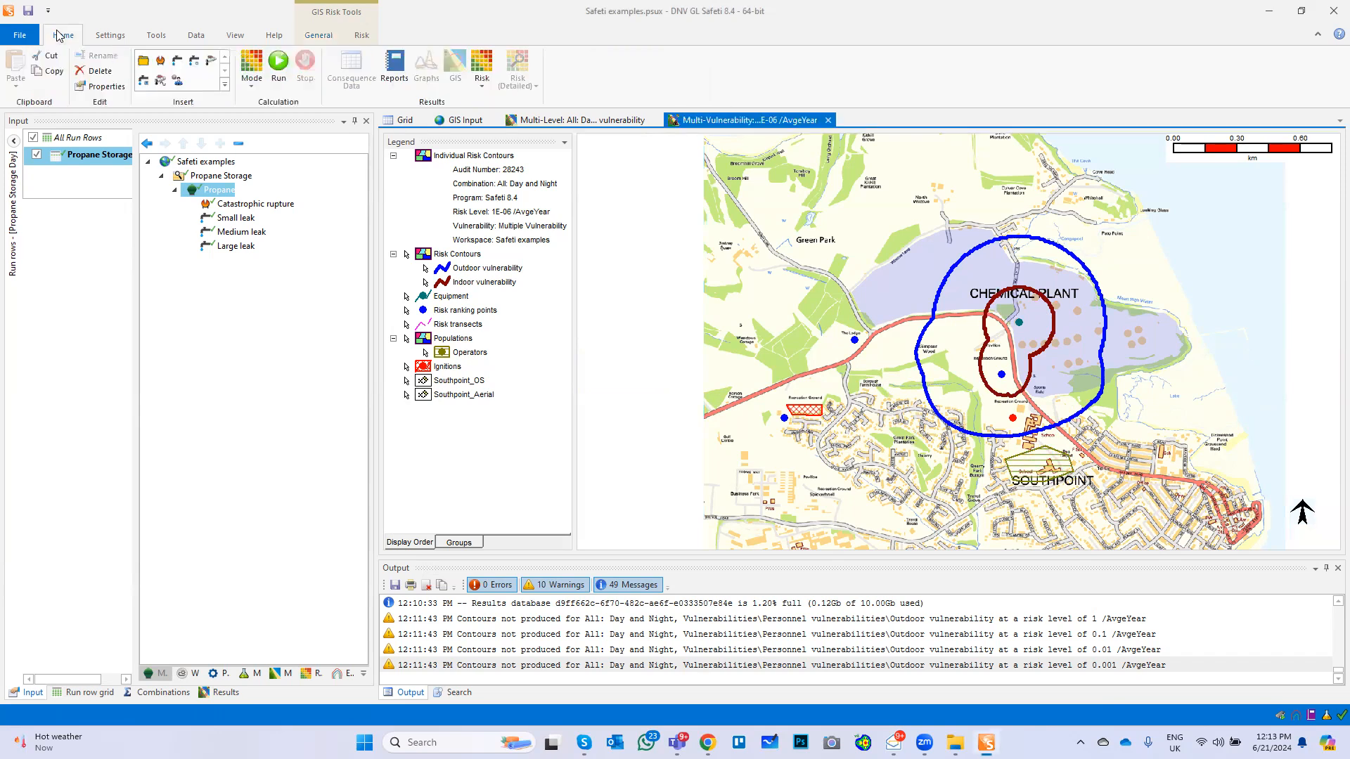
click(483, 89)
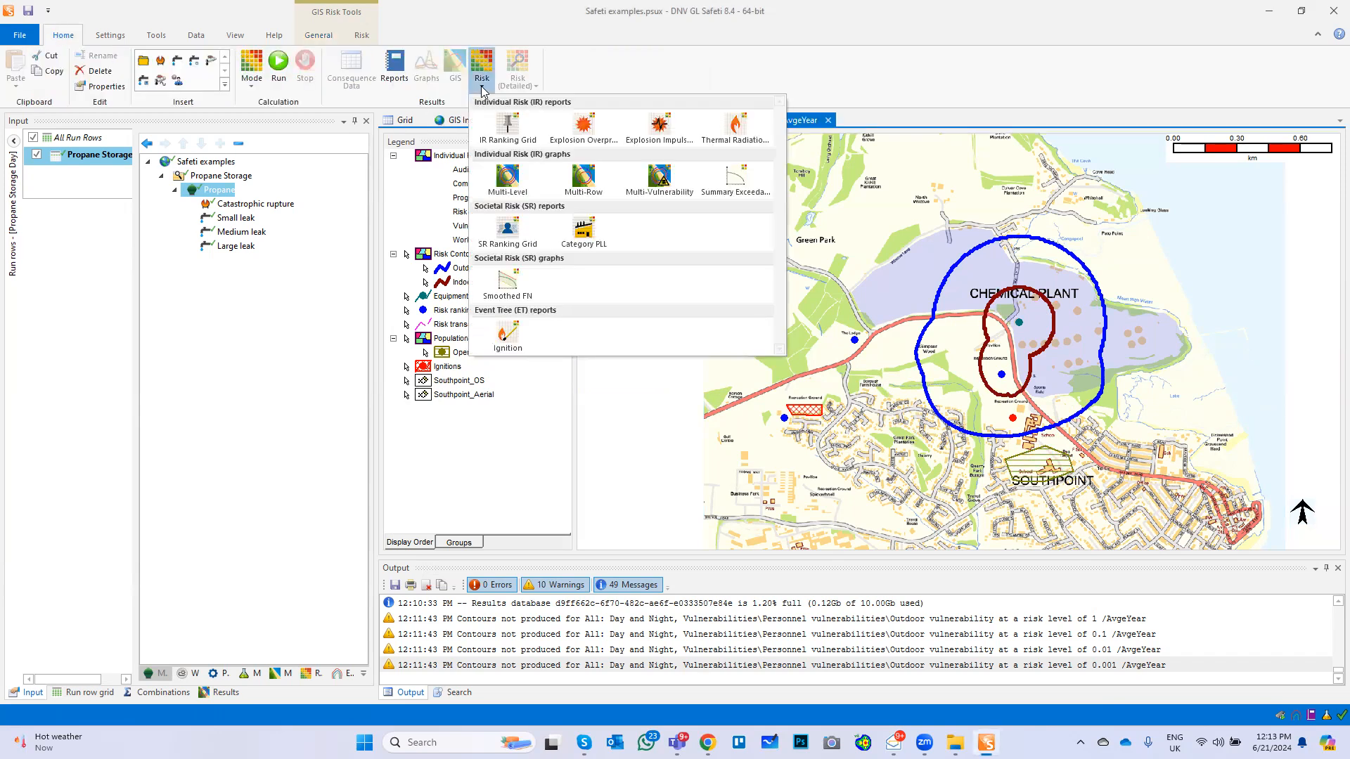
click(508, 284)
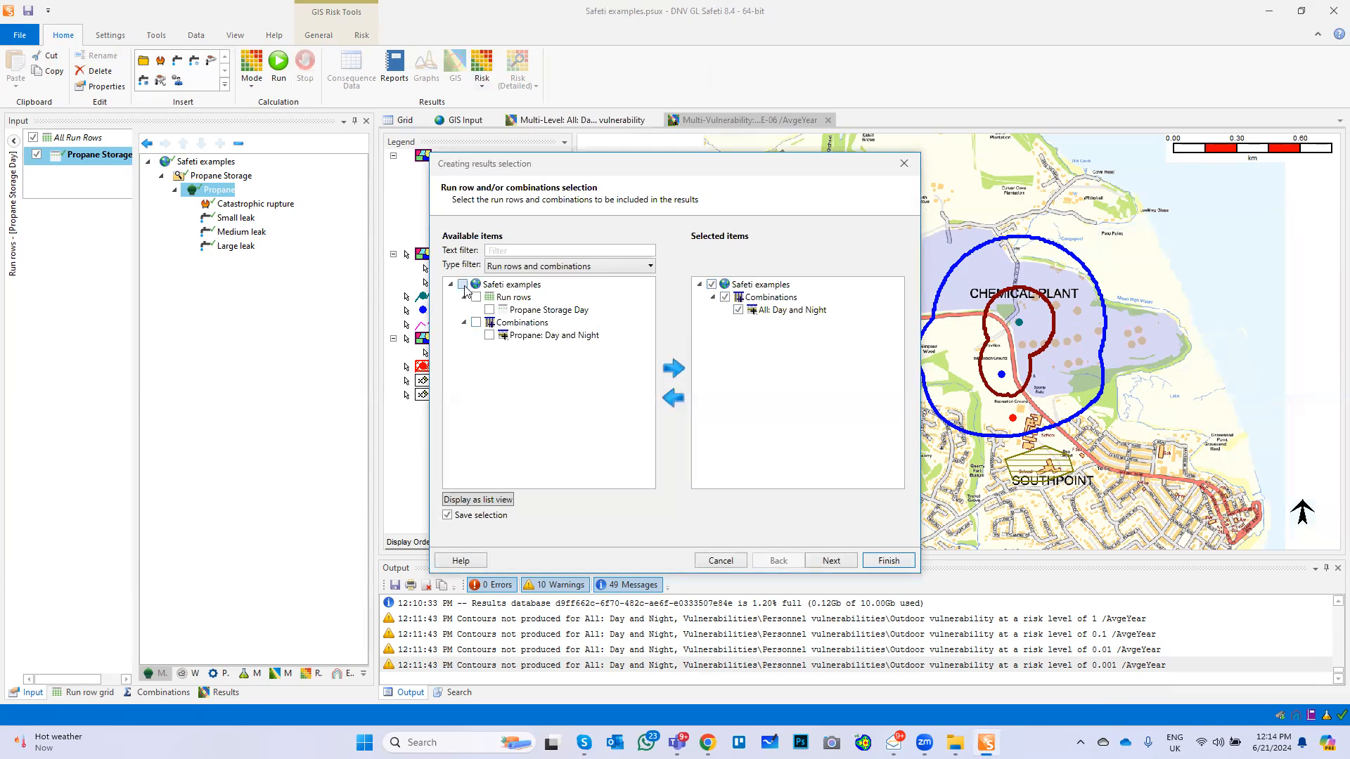
click(829, 561)
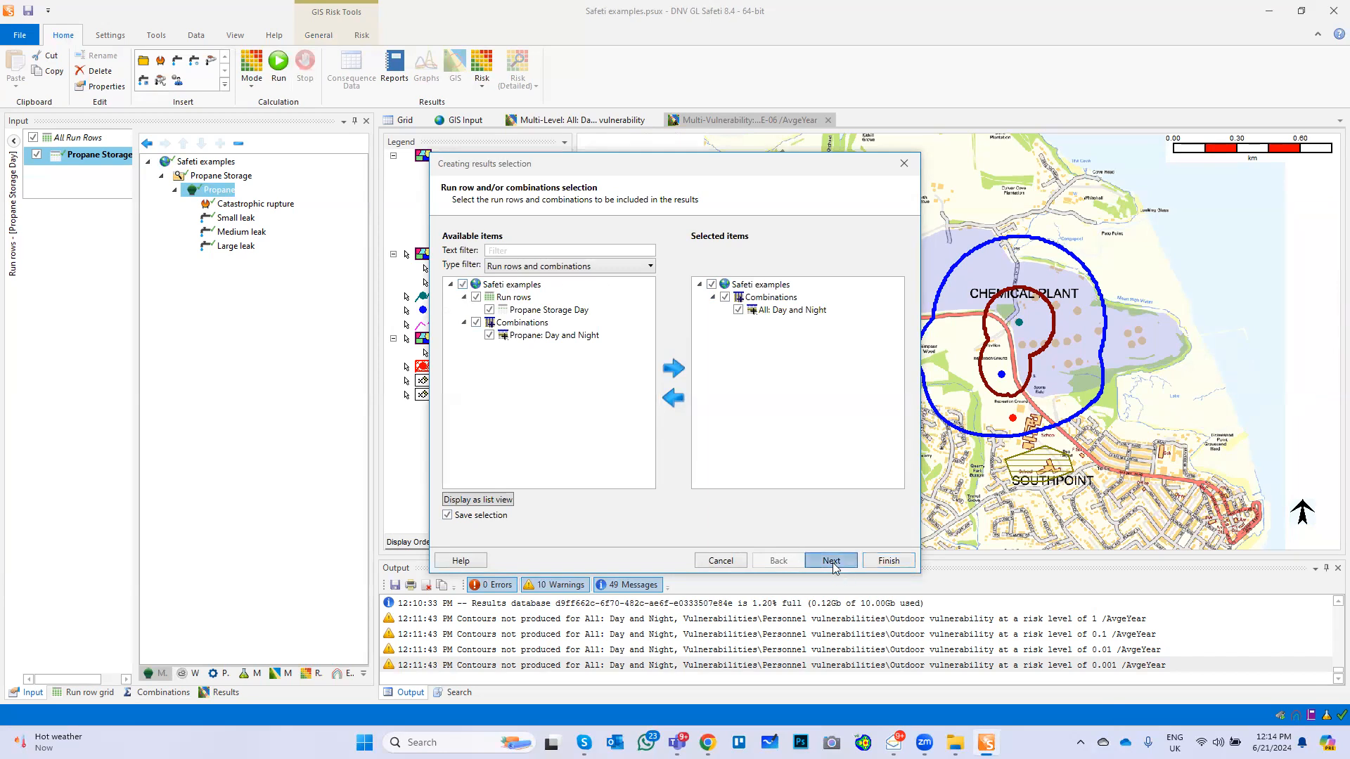
click(884, 562)
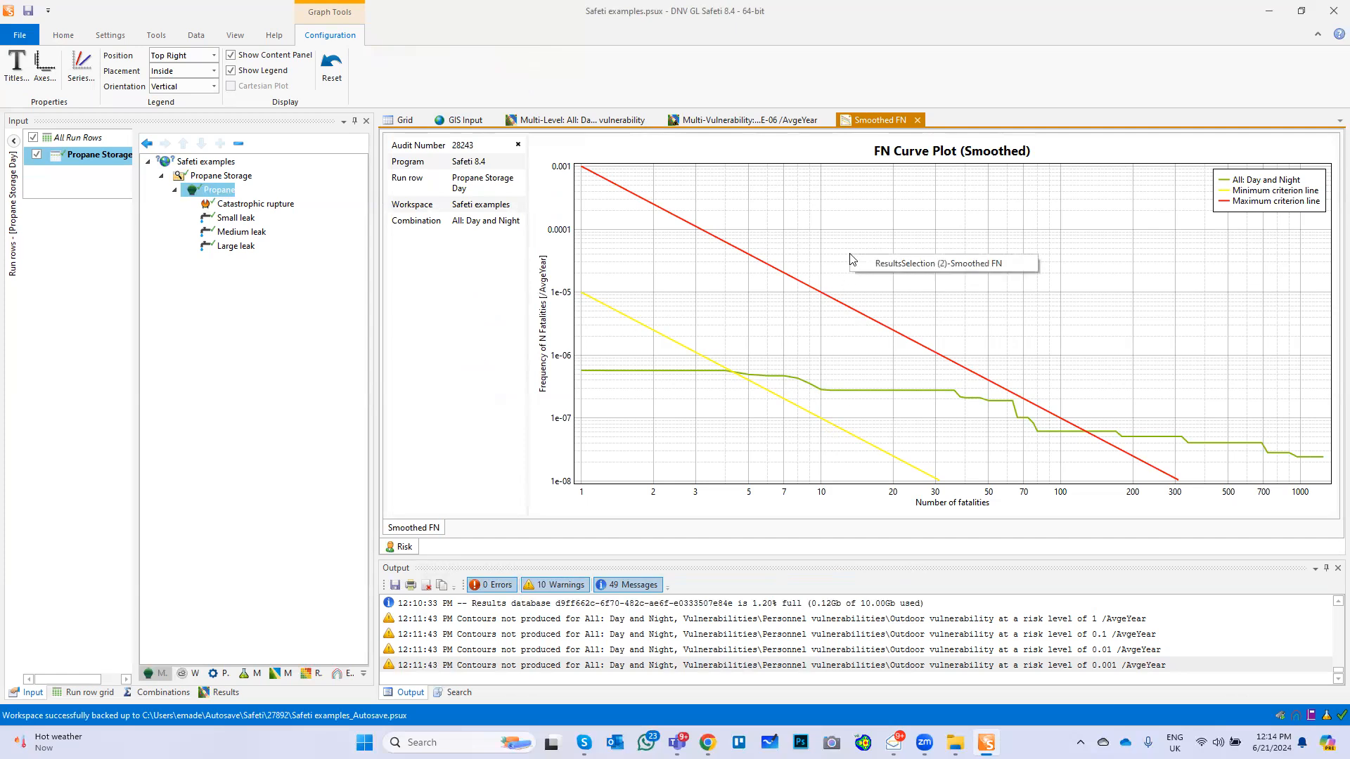
Open the smoothed FN curve's data as a table, review its fatality frequencies, and return to the graph
double_click(898, 269)
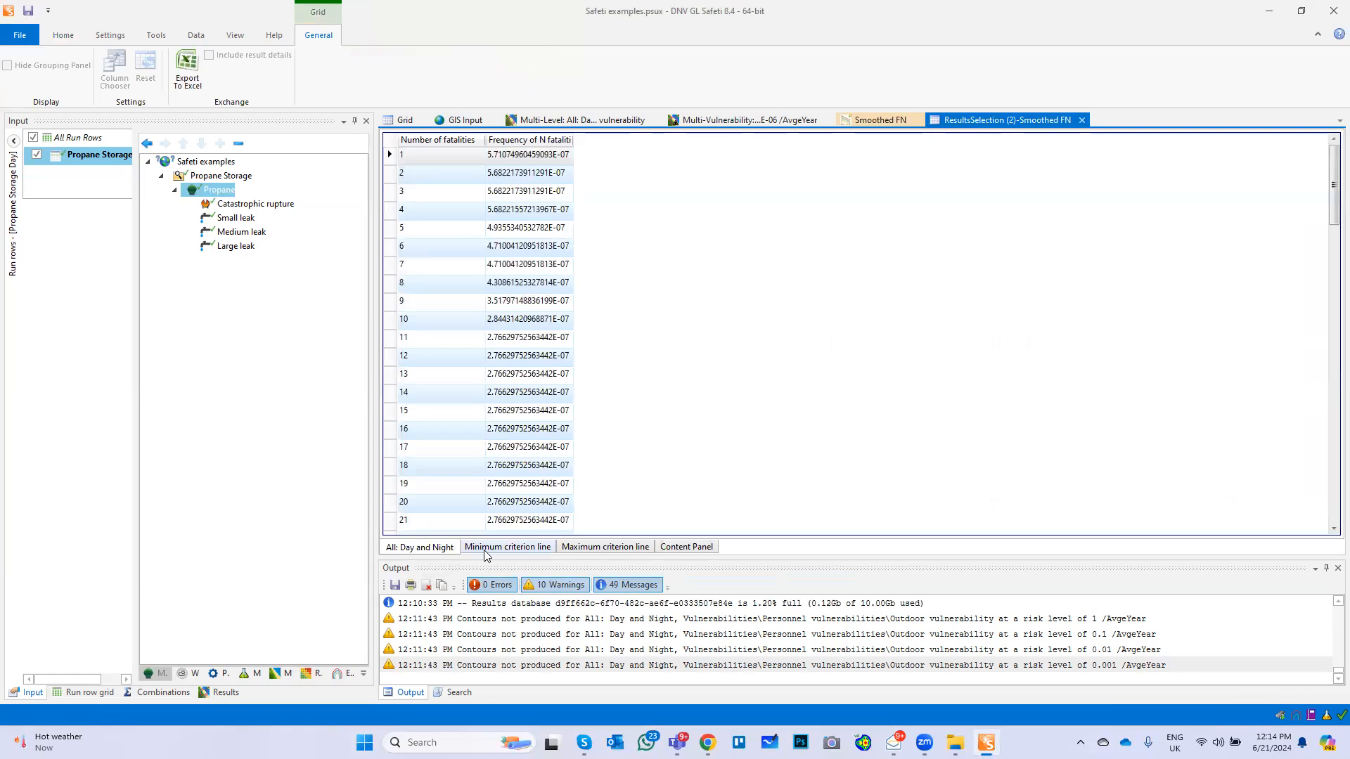
click(548, 556)
click(436, 548)
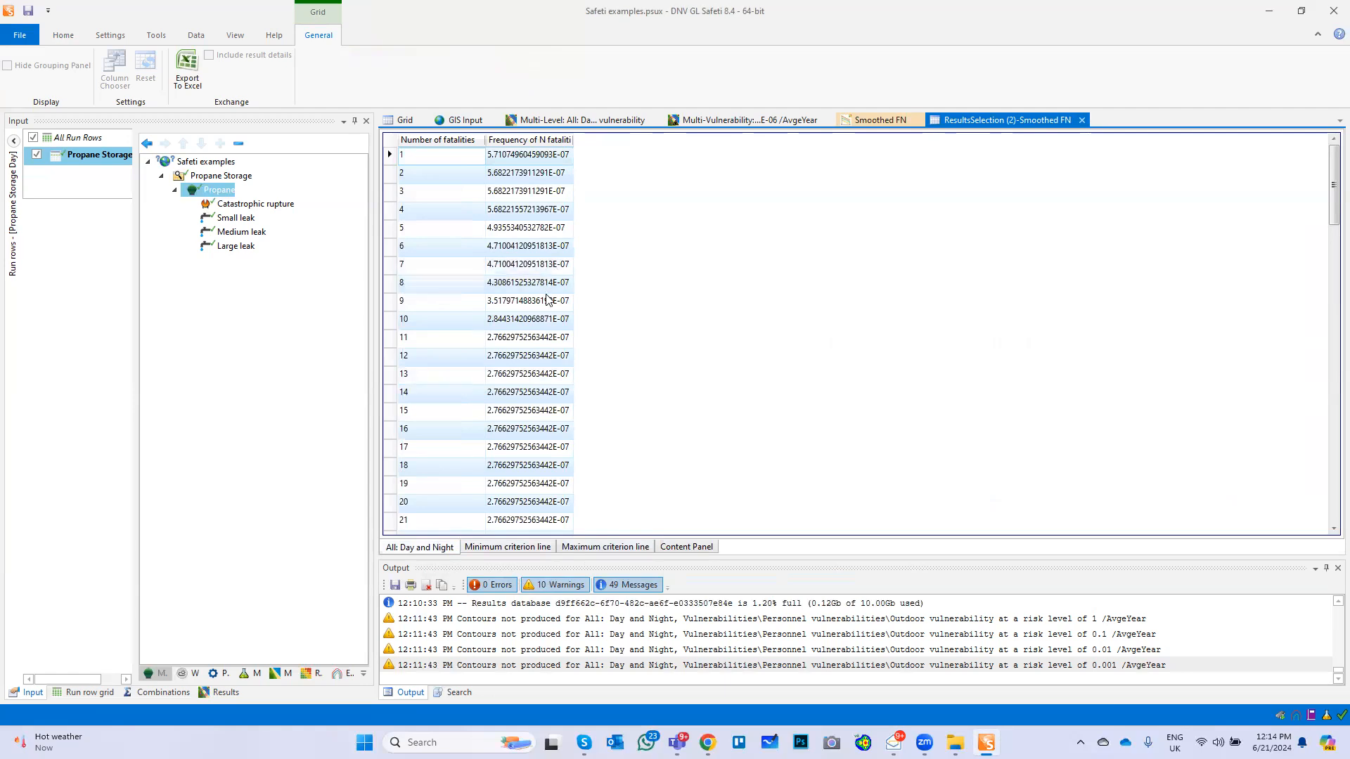
scroll(550, 300, down, 5)
scroll(555, 302, up, 3)
click(869, 121)
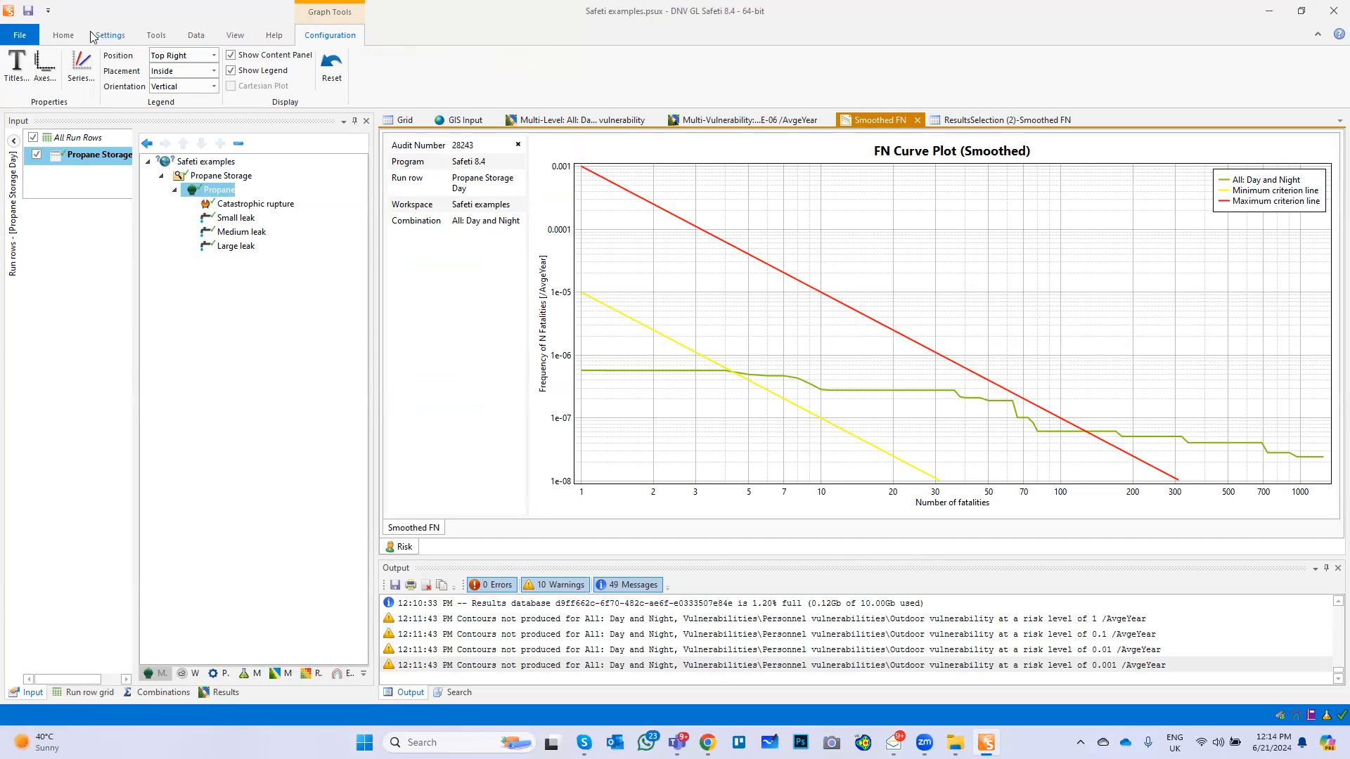
Set the level of detail in risk results to Full details of outcome contributions in the risk preferences, accepting deletion of the current results
click(63, 36)
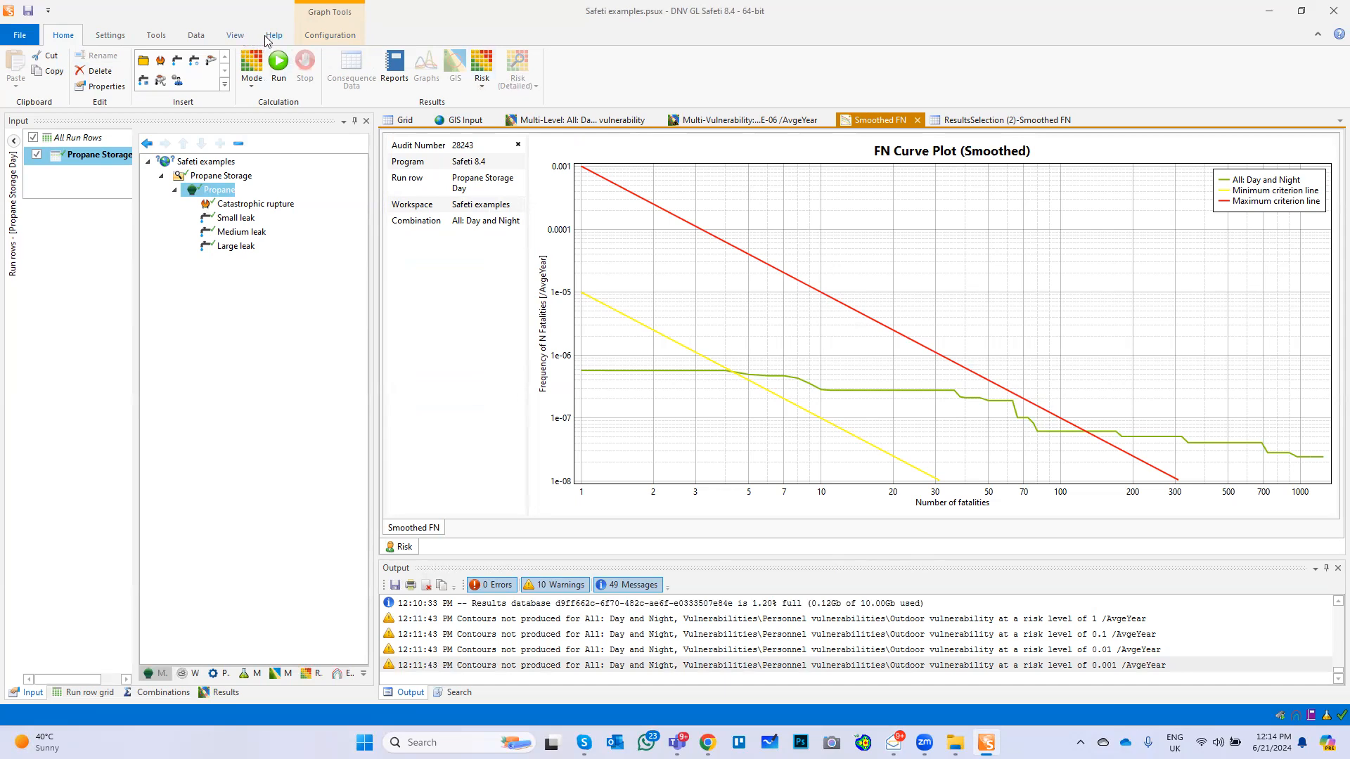
click(237, 36)
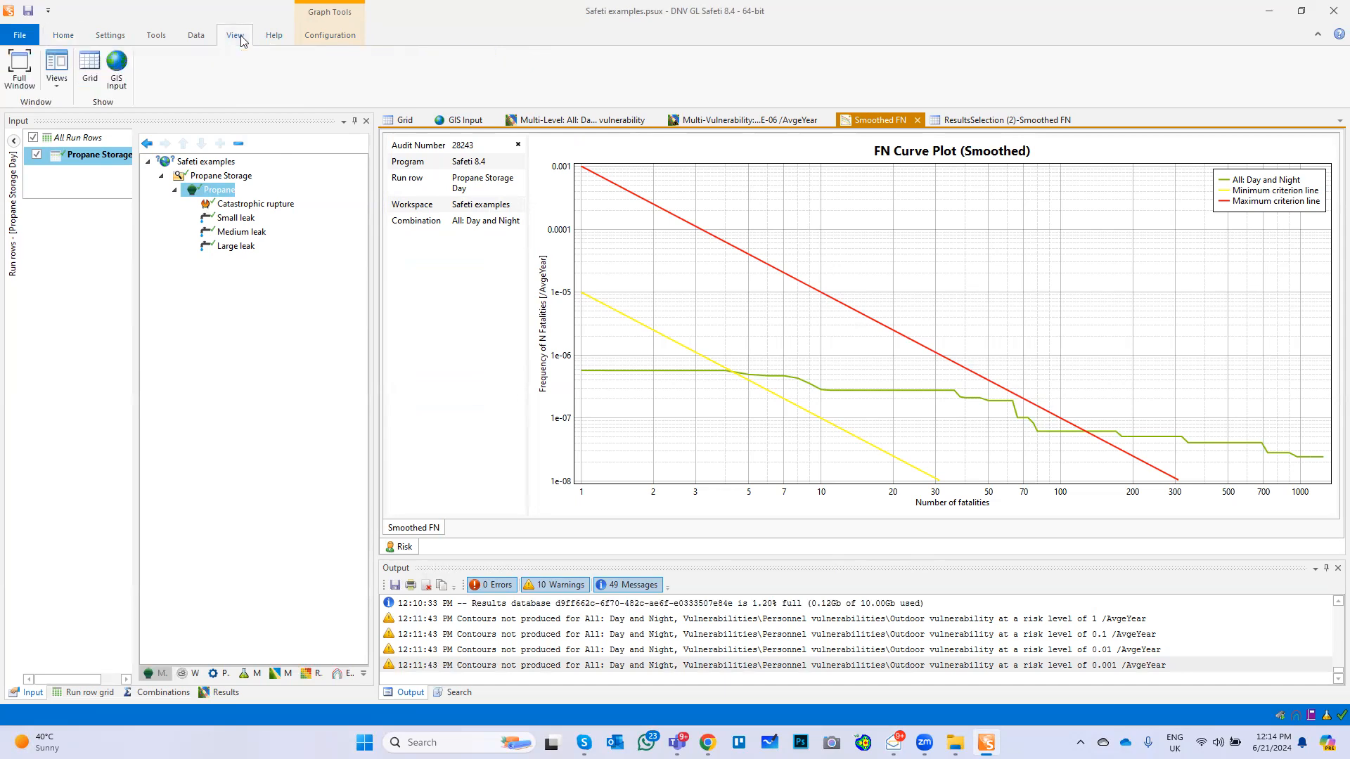
click(199, 36)
click(155, 37)
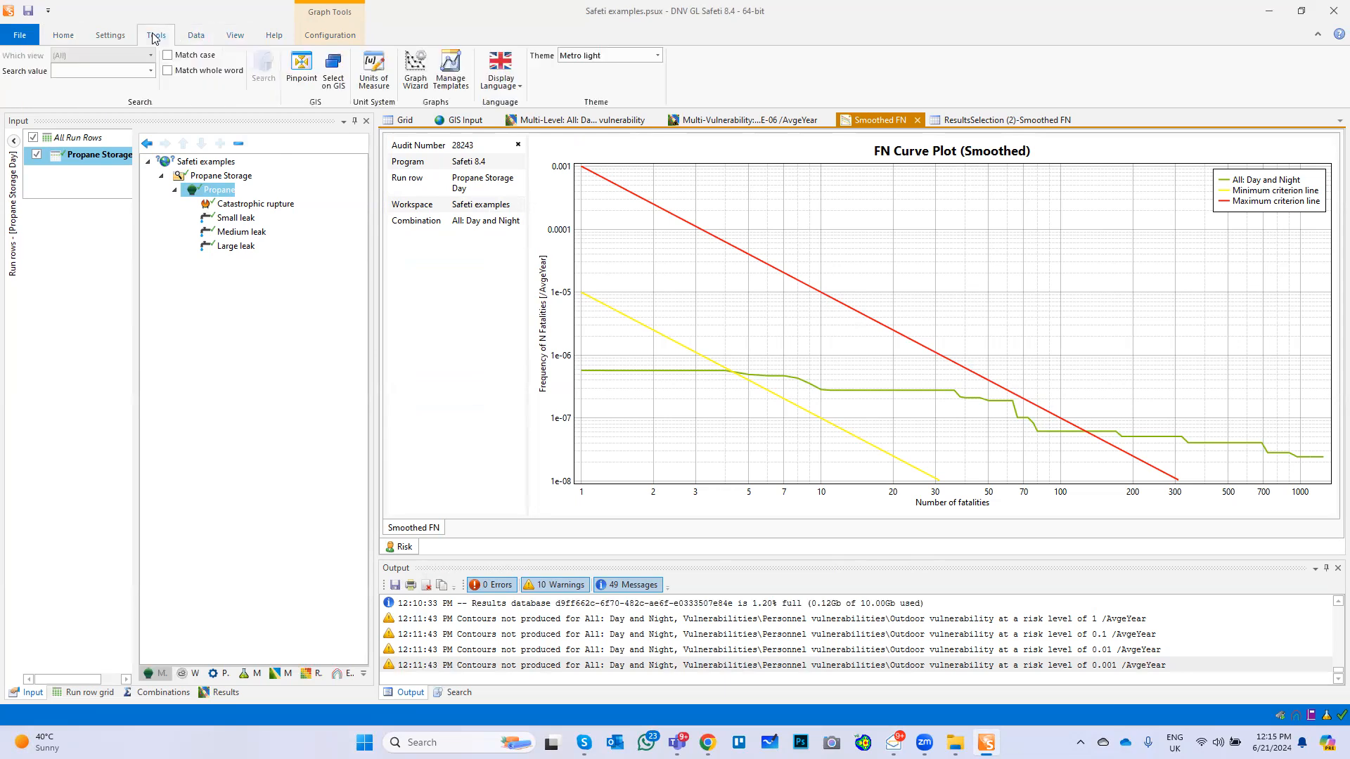
click(113, 36)
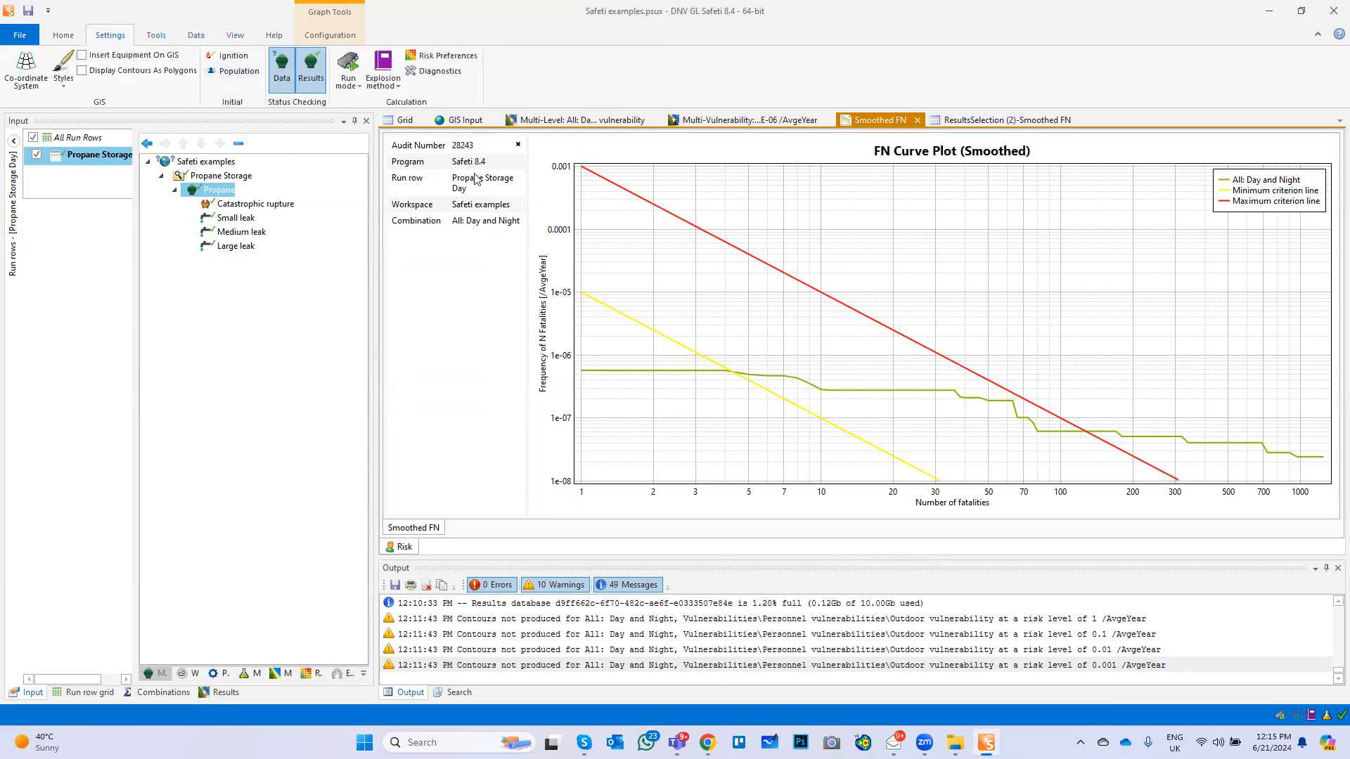
click(444, 61)
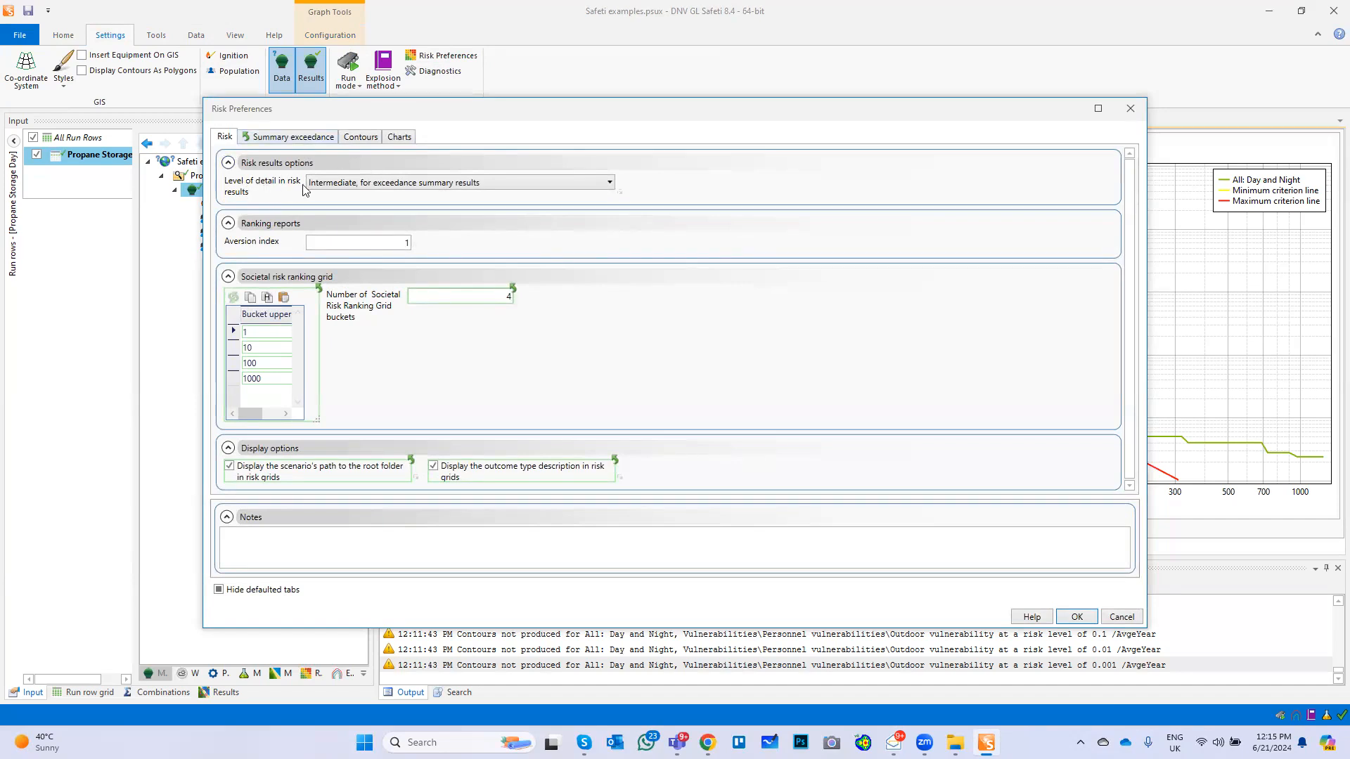
click(379, 185)
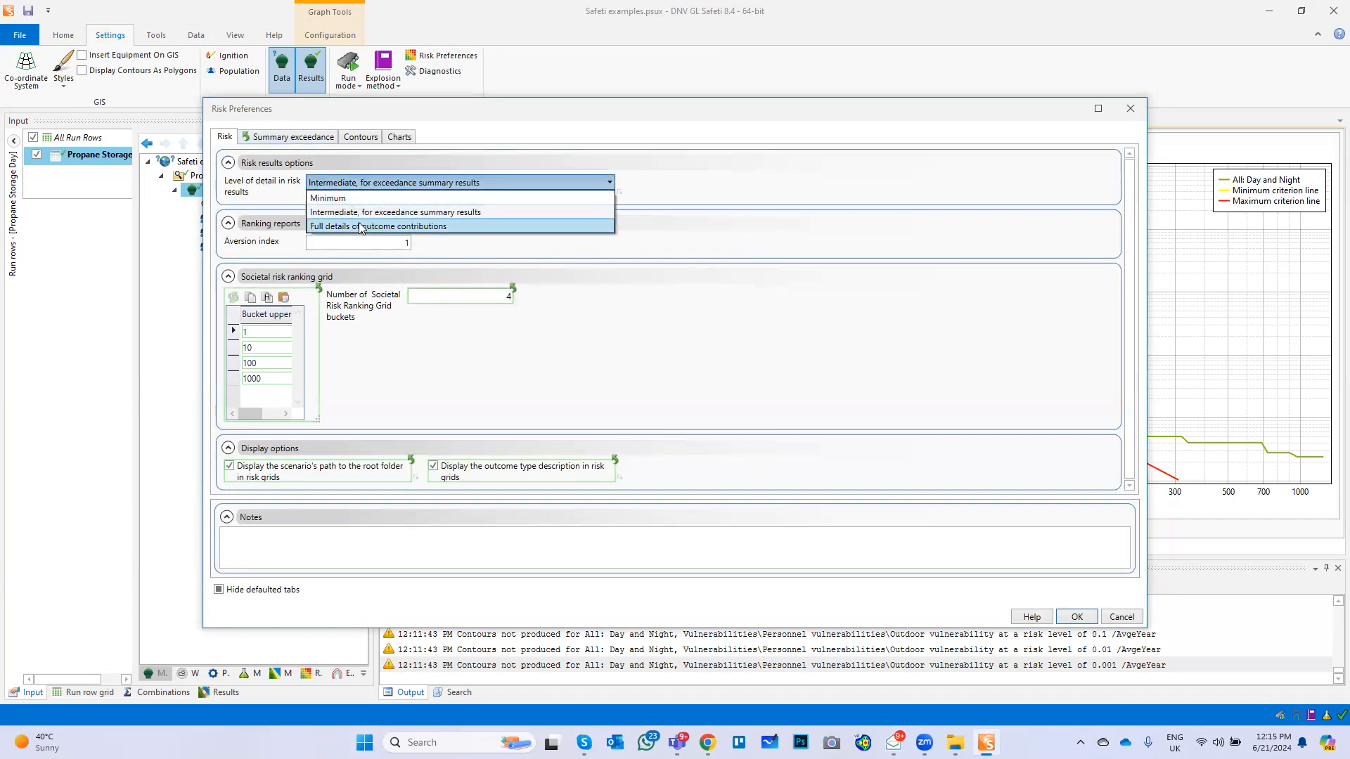
click(392, 228)
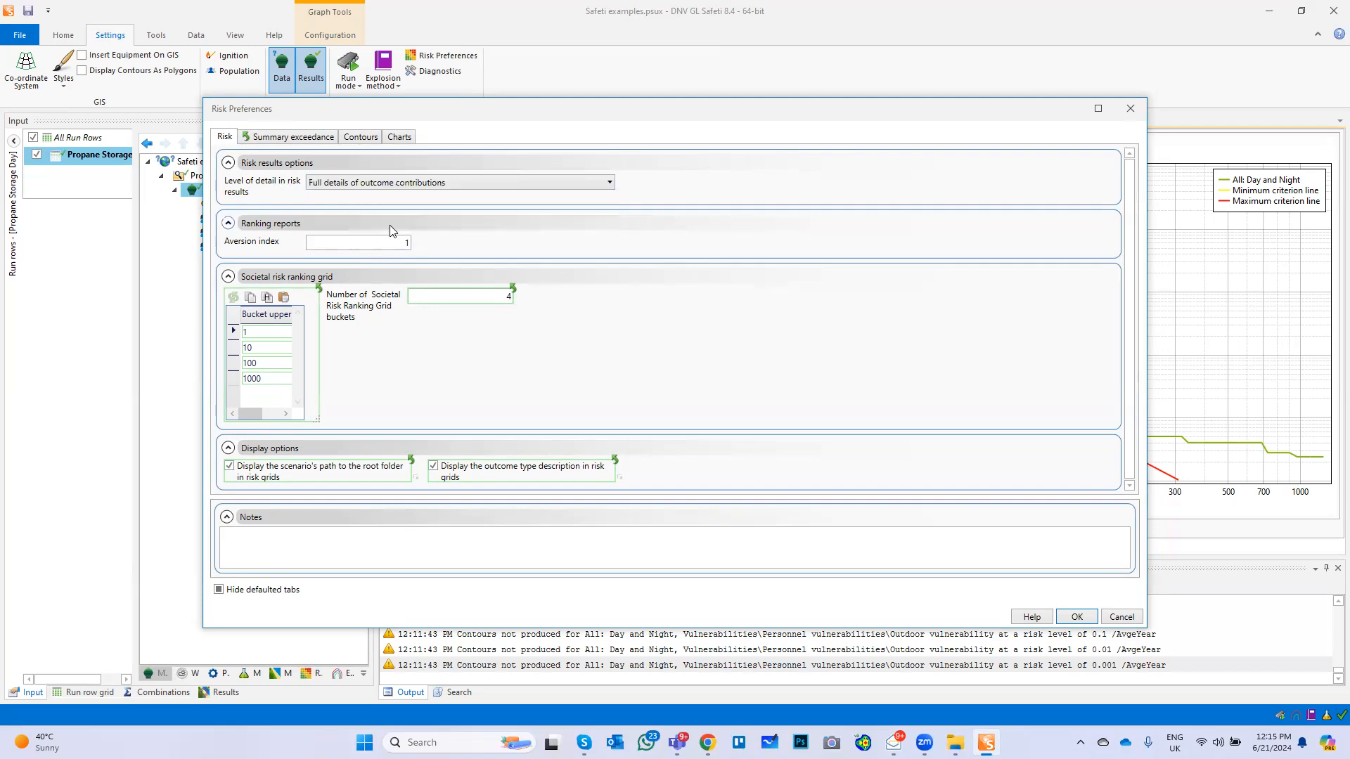
click(1077, 616)
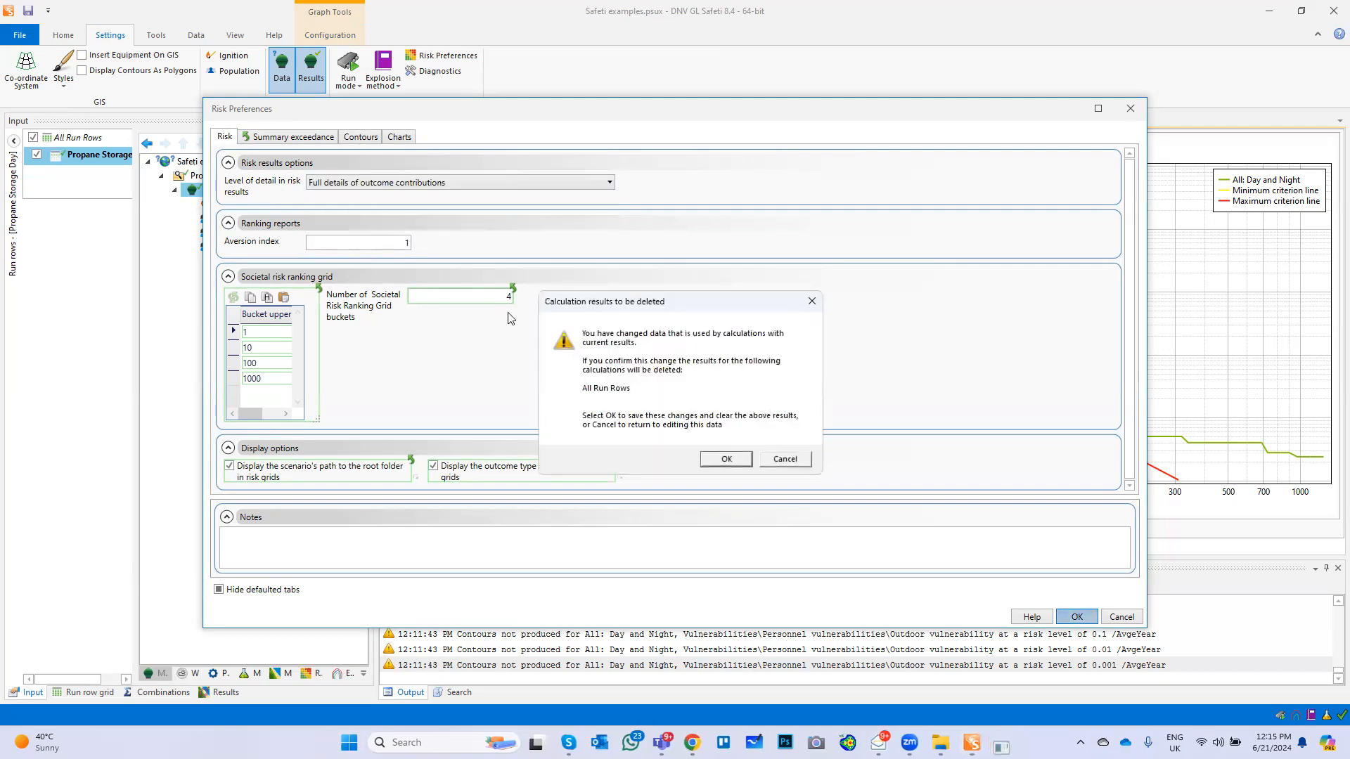
click(743, 461)
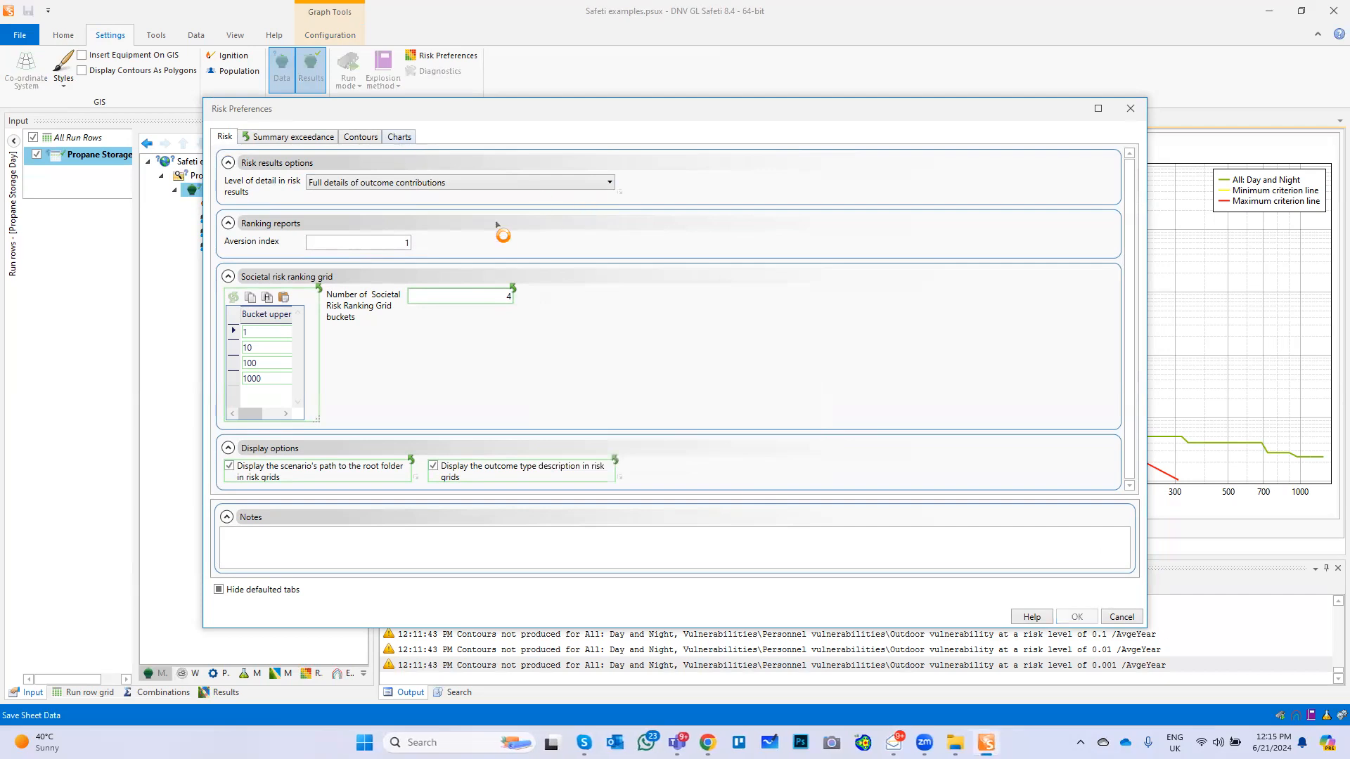
Rerun the risk calculation for the Propane Storage Day run row
click(66, 36)
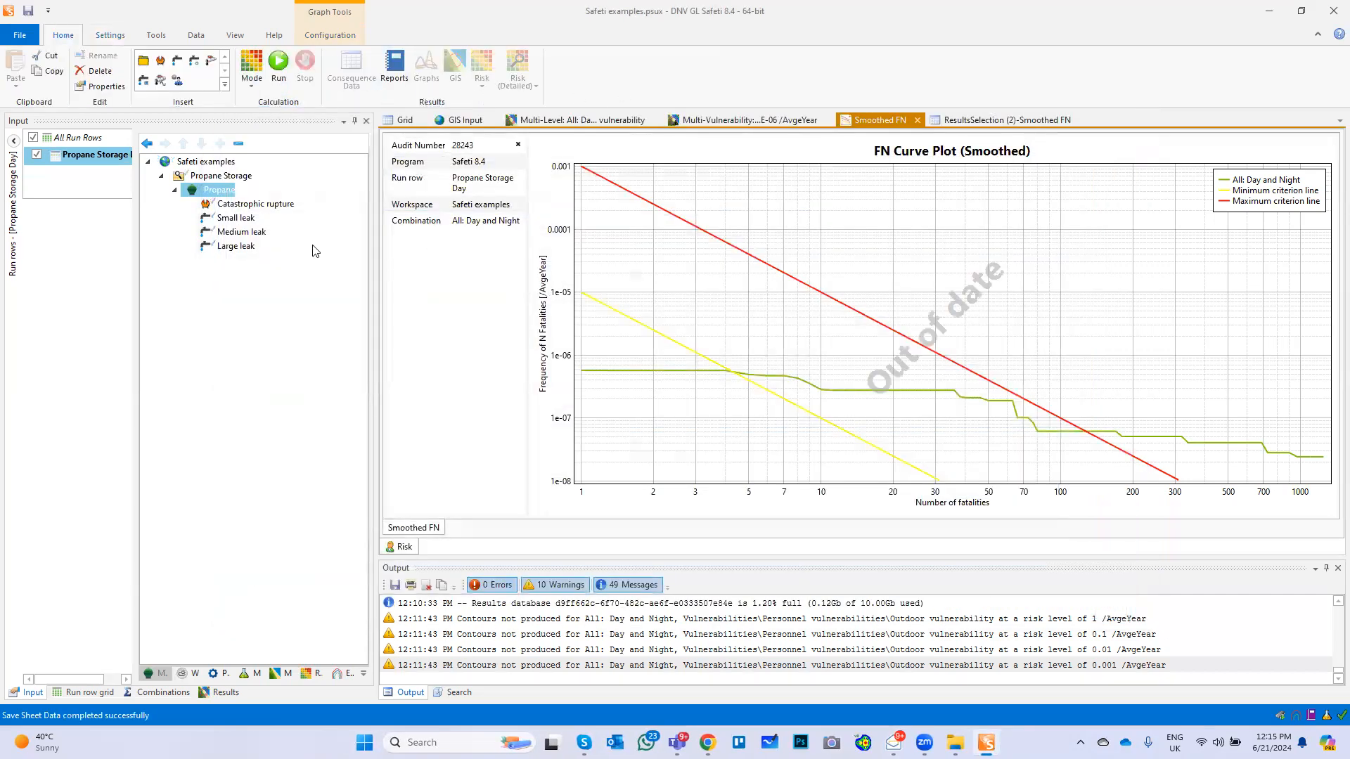
click(86, 163)
right_click(85, 159)
click(111, 170)
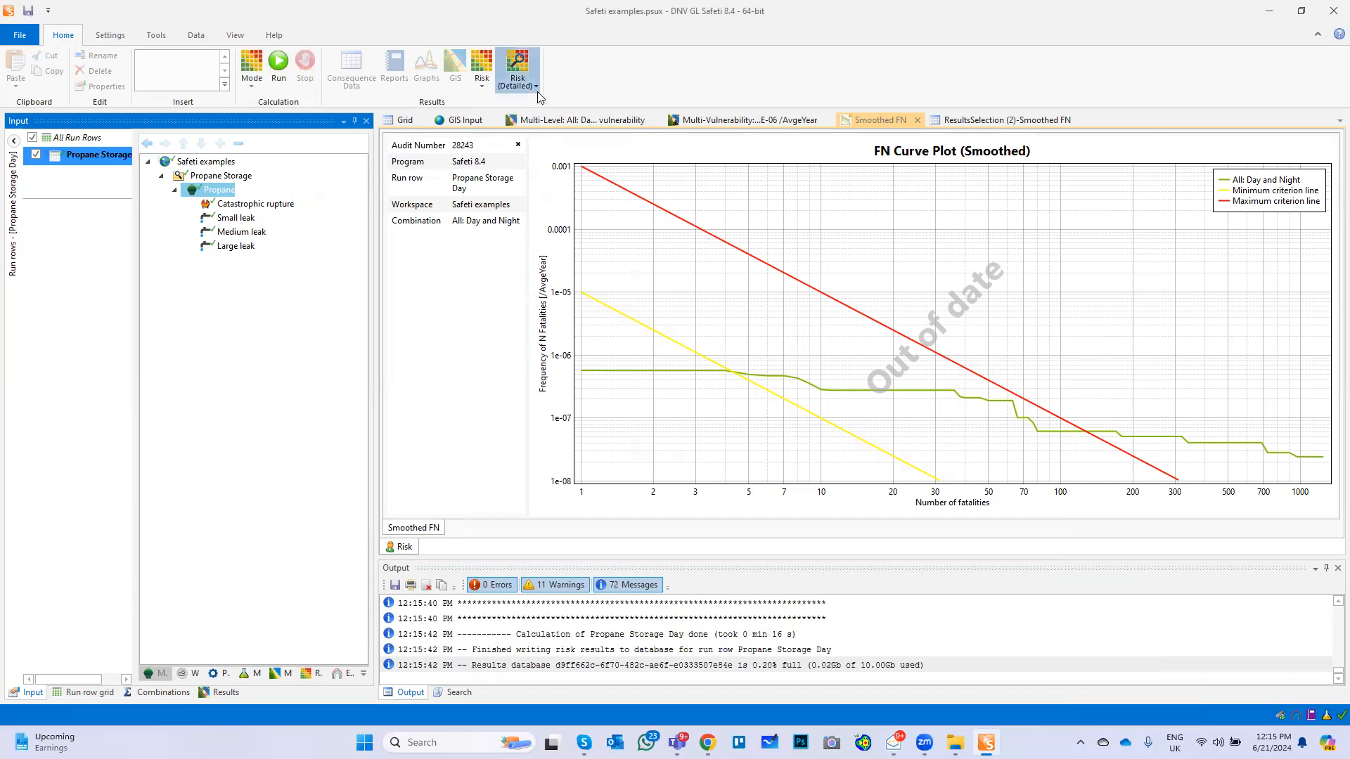
Start a detailed exceedance graph covering the Propane Storage Day run row and the All and Propane Day and Night combinations
click(536, 87)
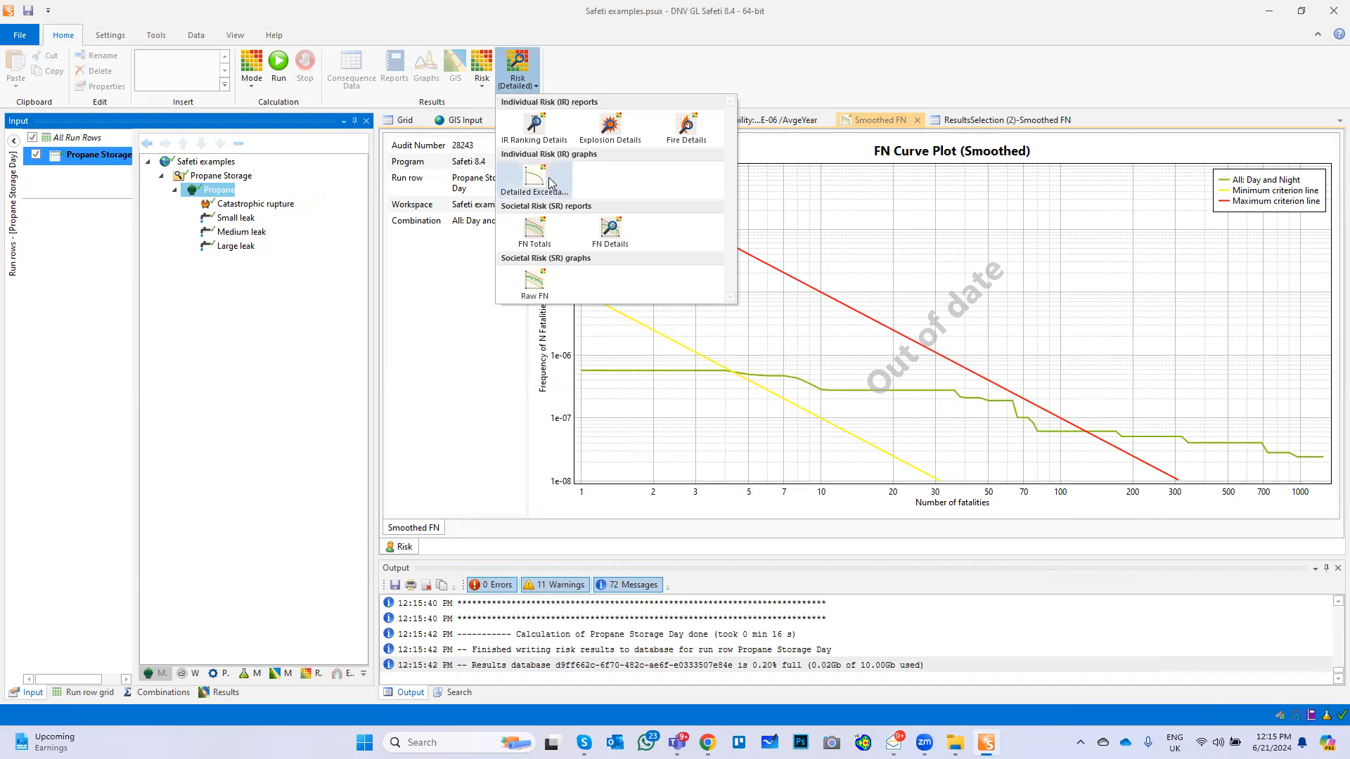
click(545, 182)
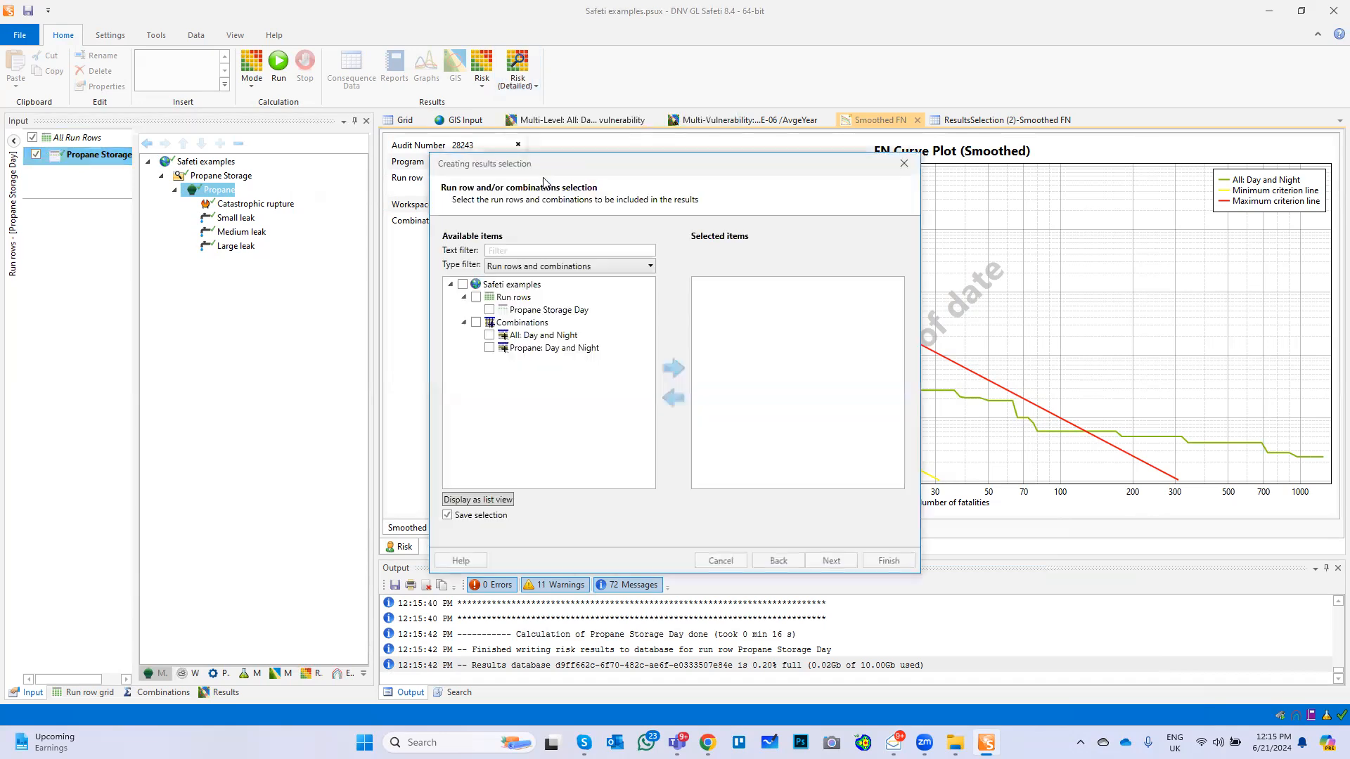
click(463, 284)
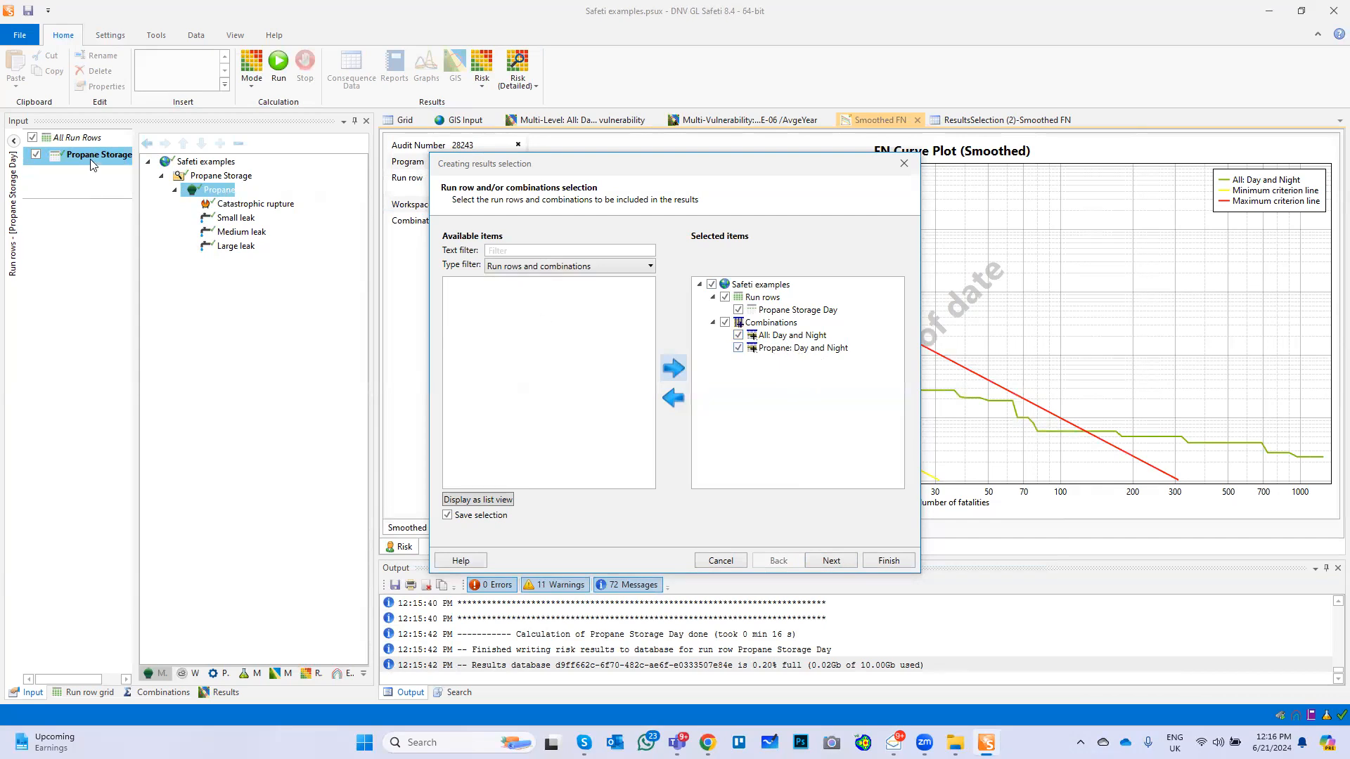
click(831, 562)
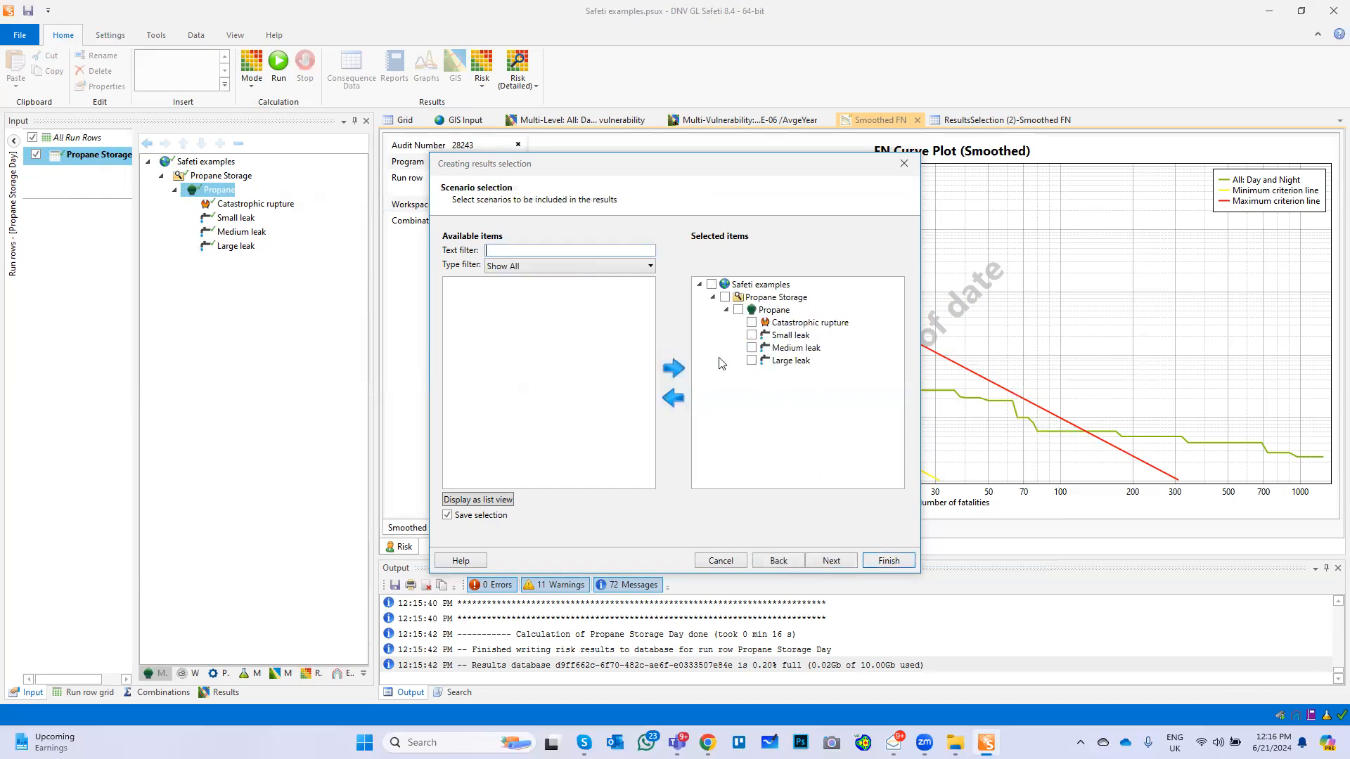
Include all Propane scenarios, outcomes and the unobstructed region at the Risk ranking point, and generate the detailed exceedance curves
click(713, 284)
click(837, 564)
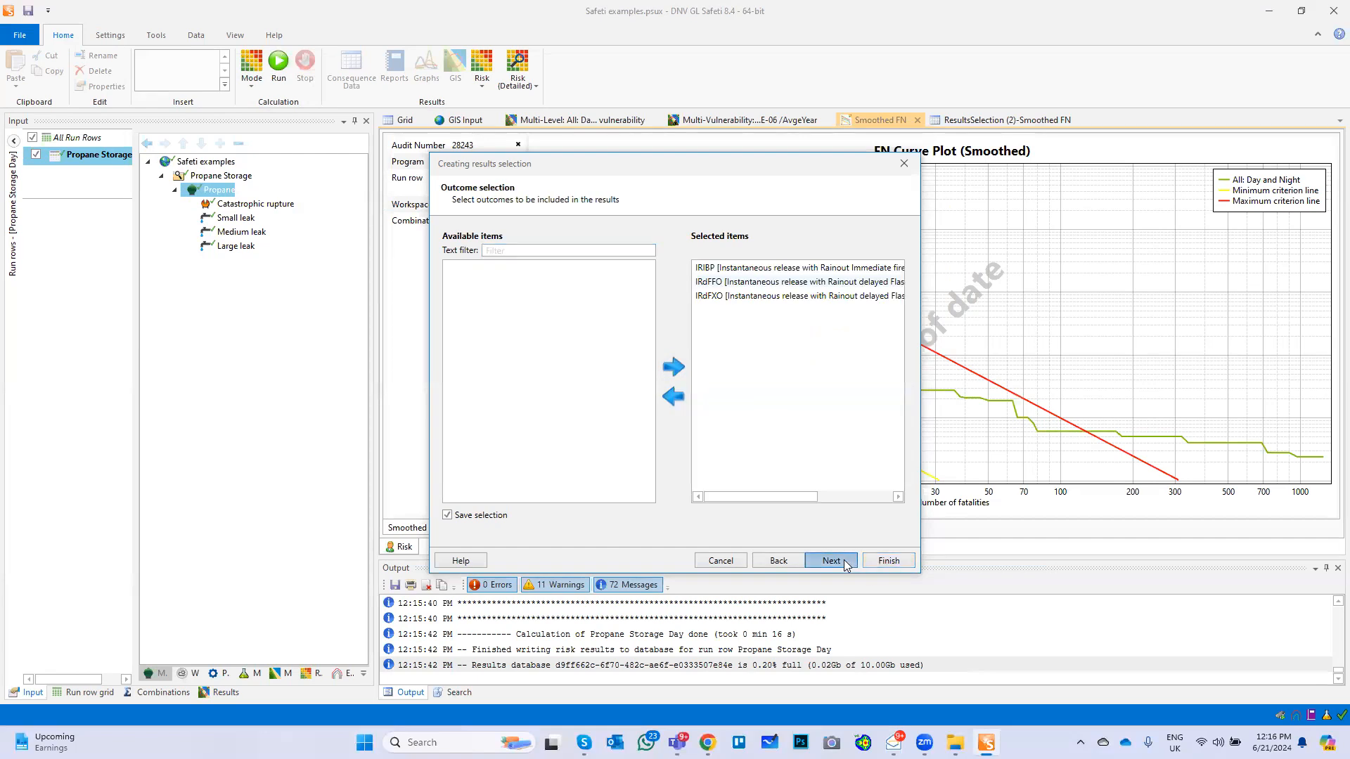
click(845, 566)
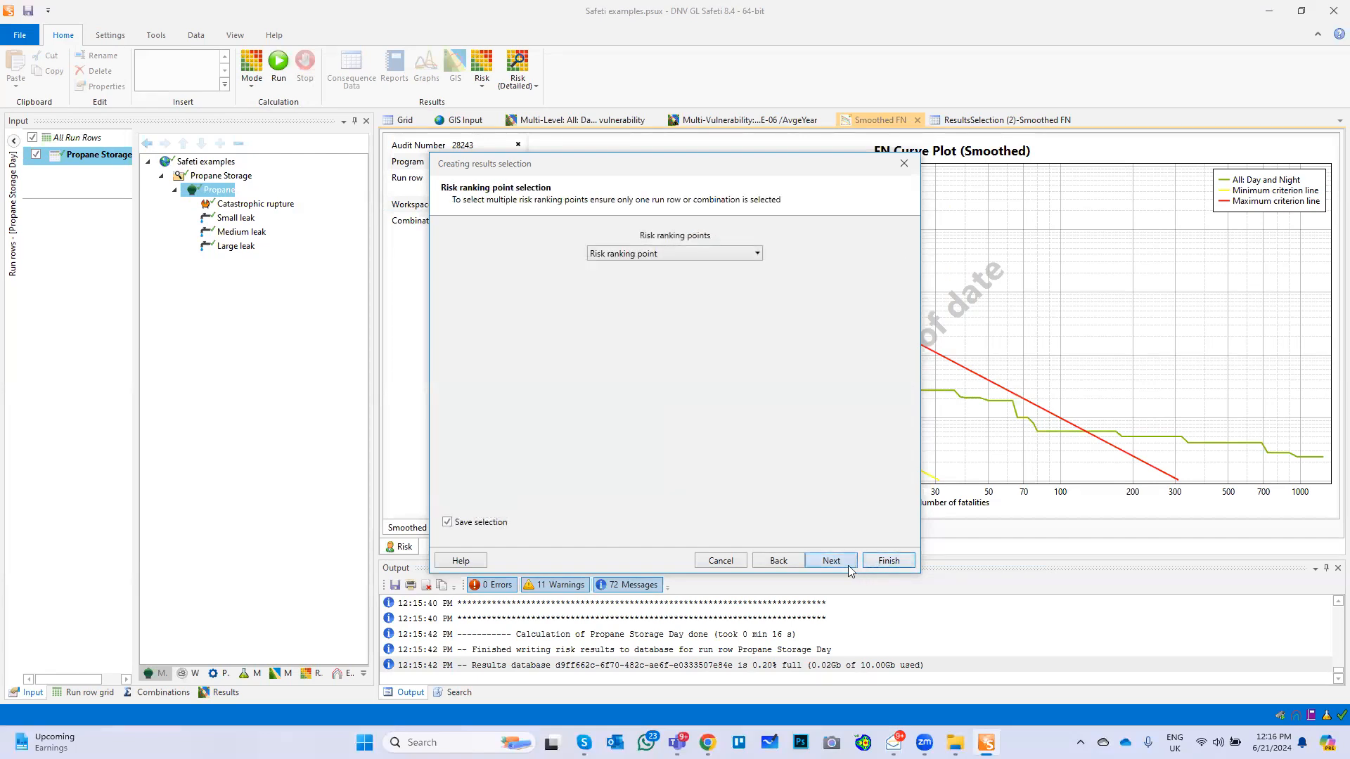
click(844, 565)
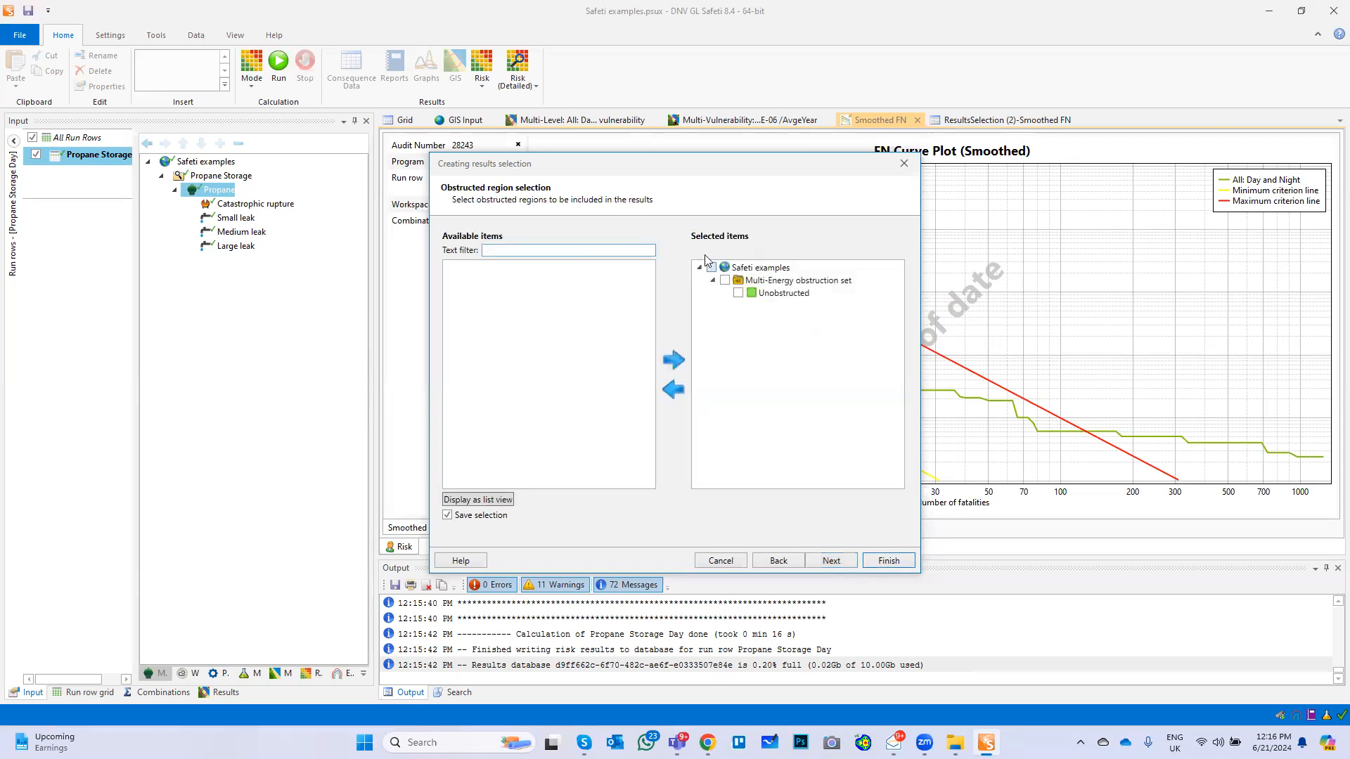
click(889, 561)
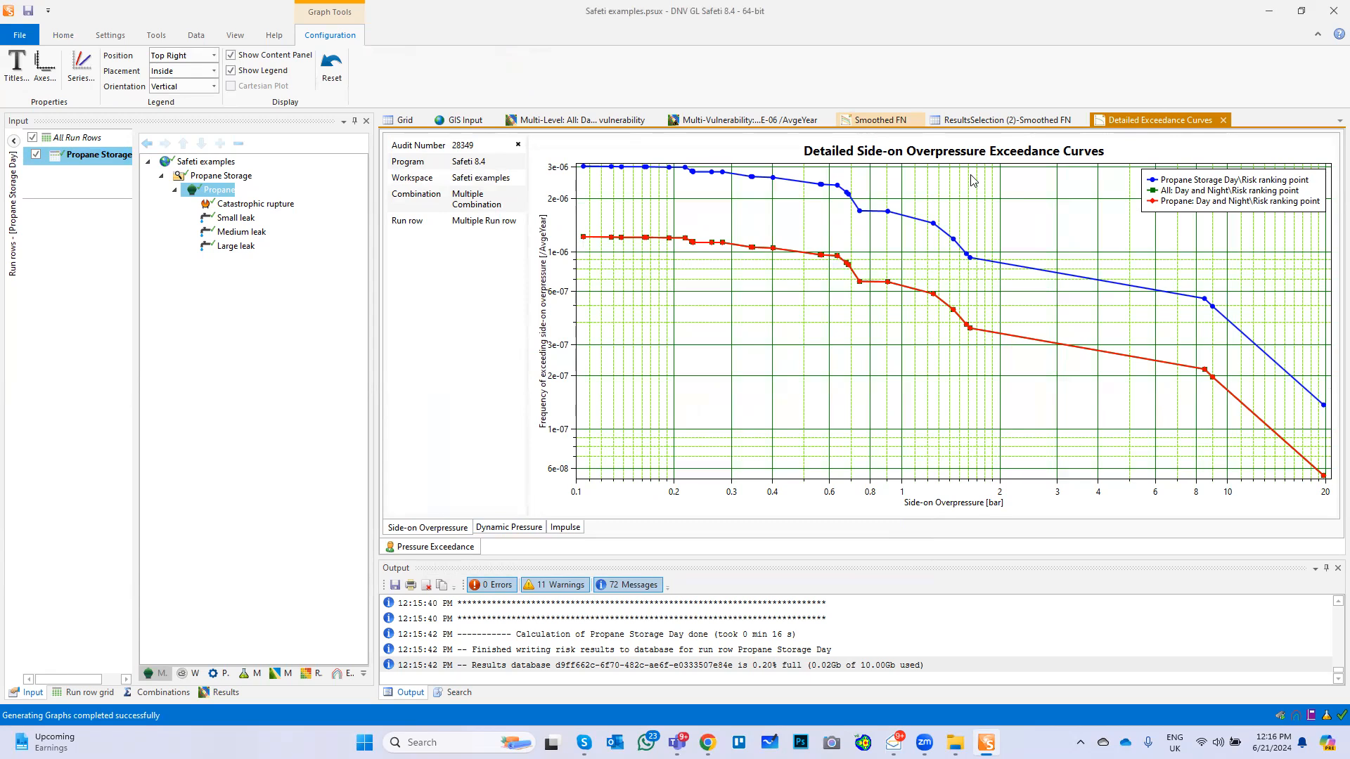
View the dynamic pressure and impulse exceedance curves for the risk ranking point
click(503, 534)
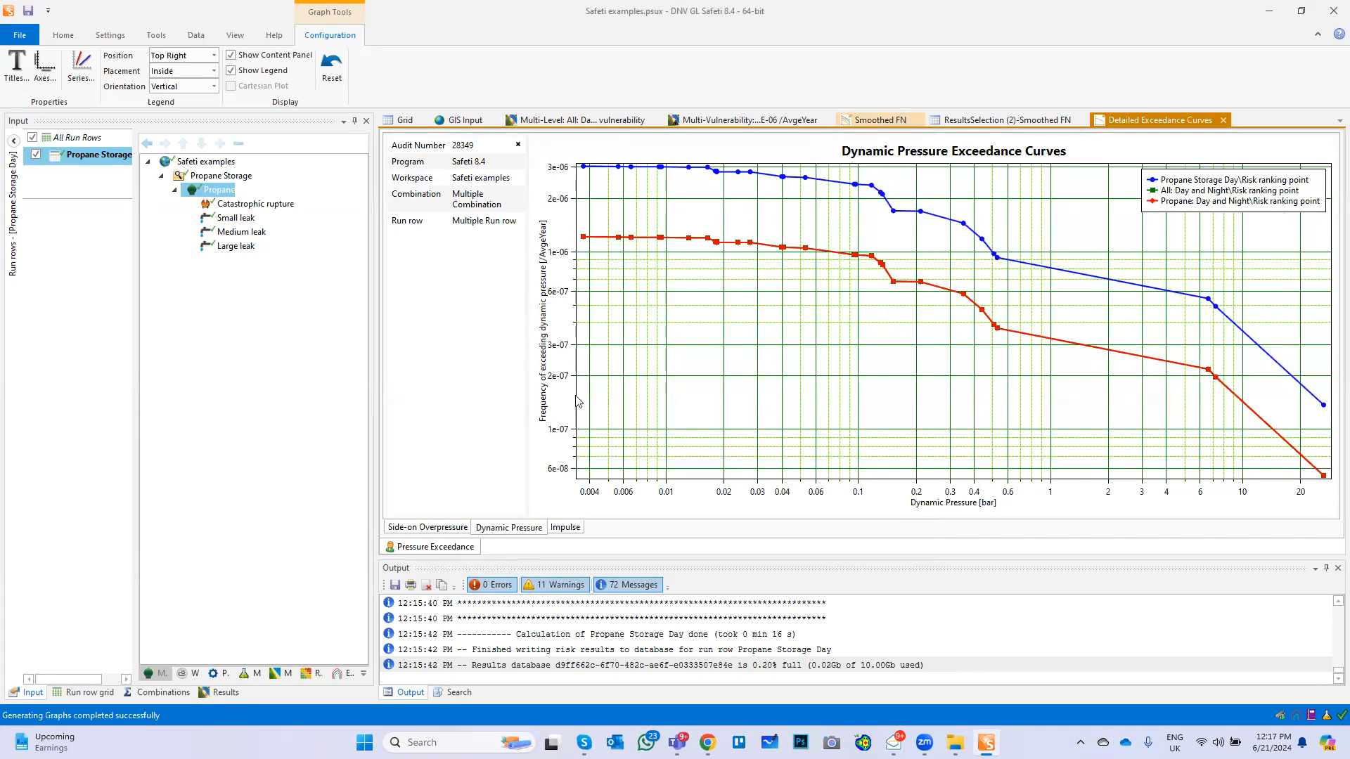
click(564, 528)
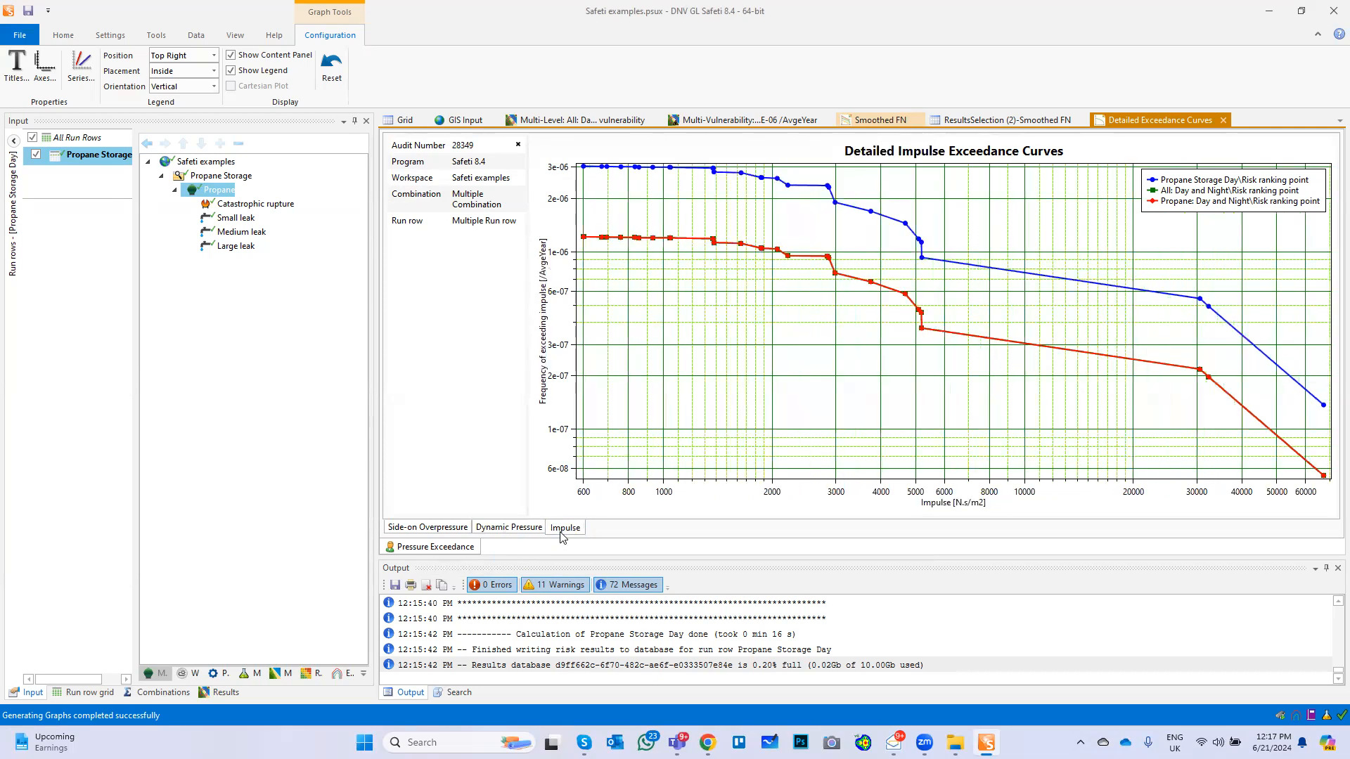